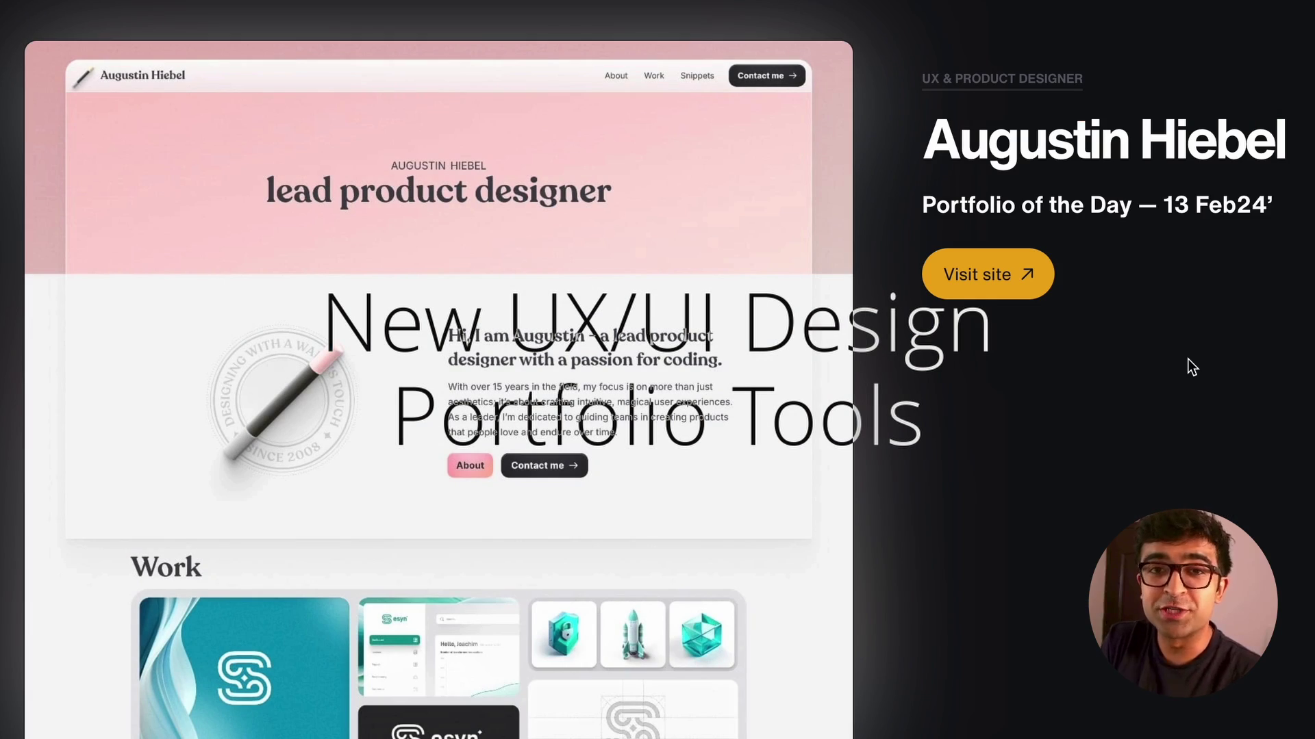
Step: Scroll the Portfolio of the Day's Work section down to the Gamba and G-Loot cards
scroll(1192, 367, down, 15)
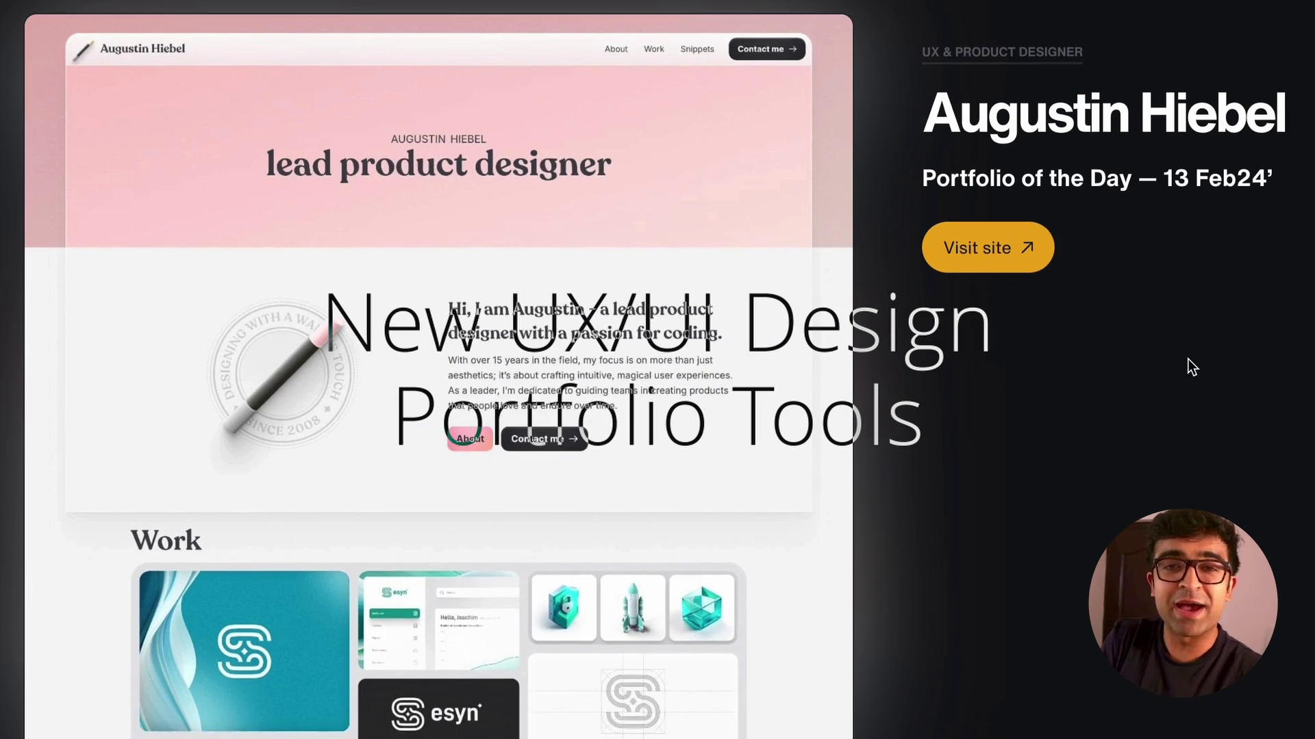
scroll(1192, 368, down, 5)
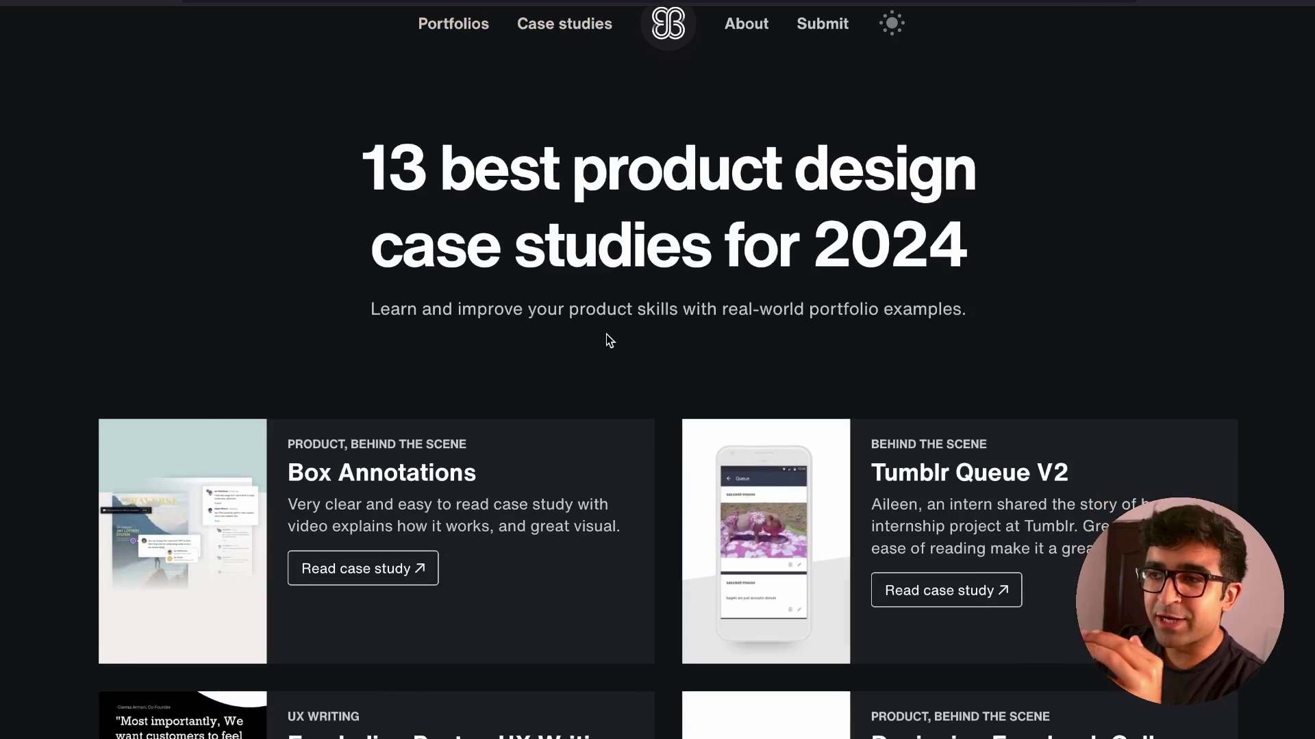
Step: Scroll the product design case studies list and open the Duolingo case study
scroll(606, 334, down, 12)
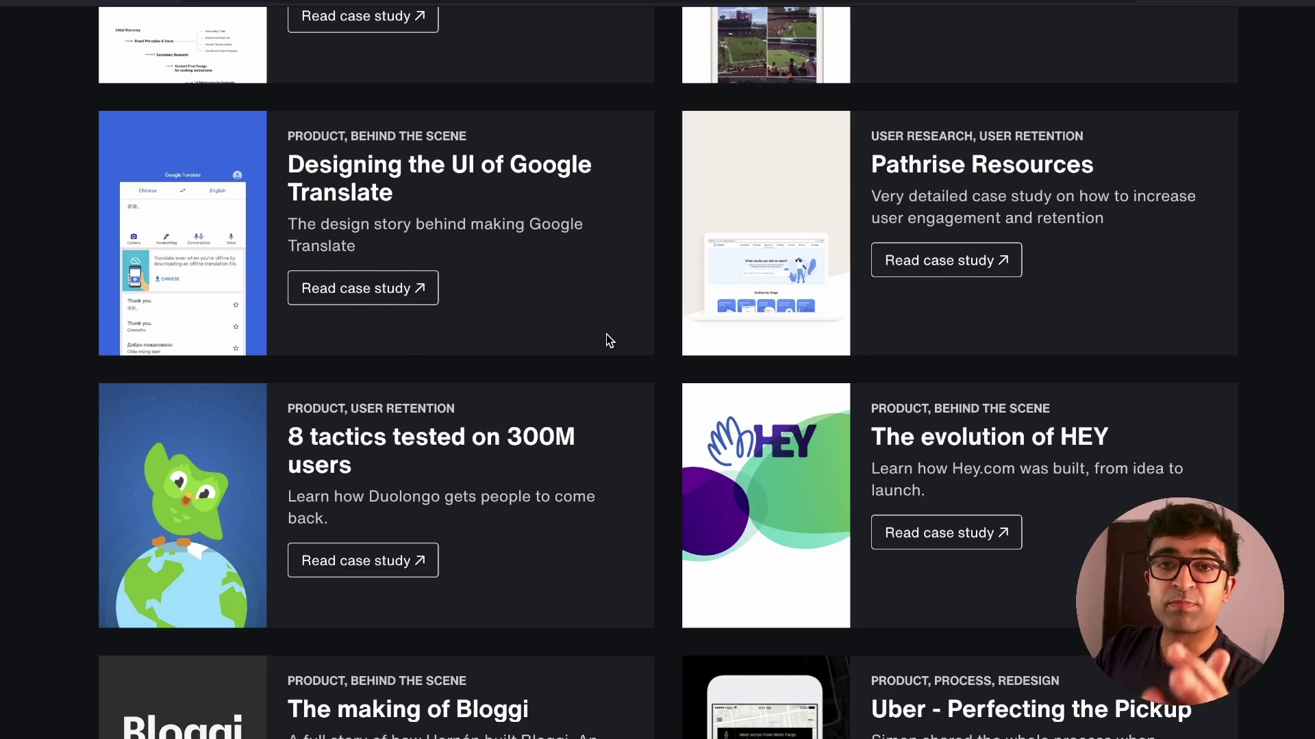
scroll(606, 337, down, 4)
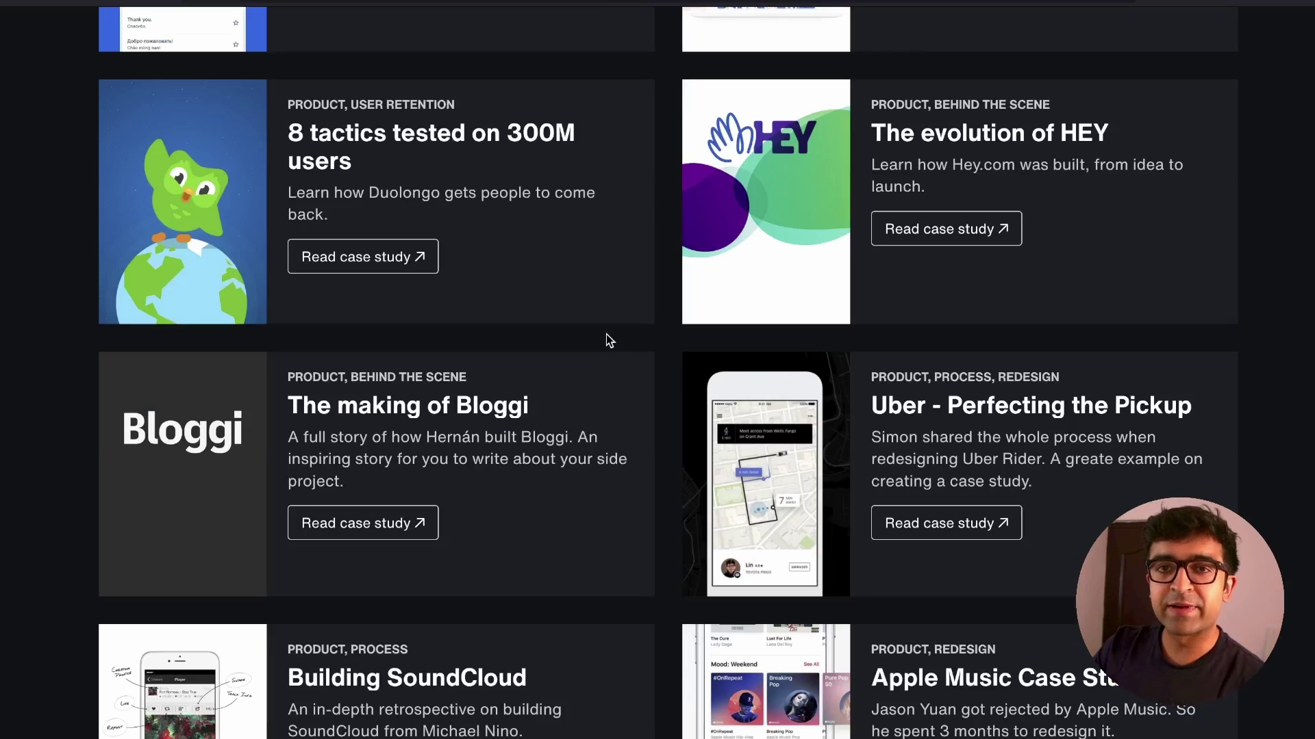
click(352, 256)
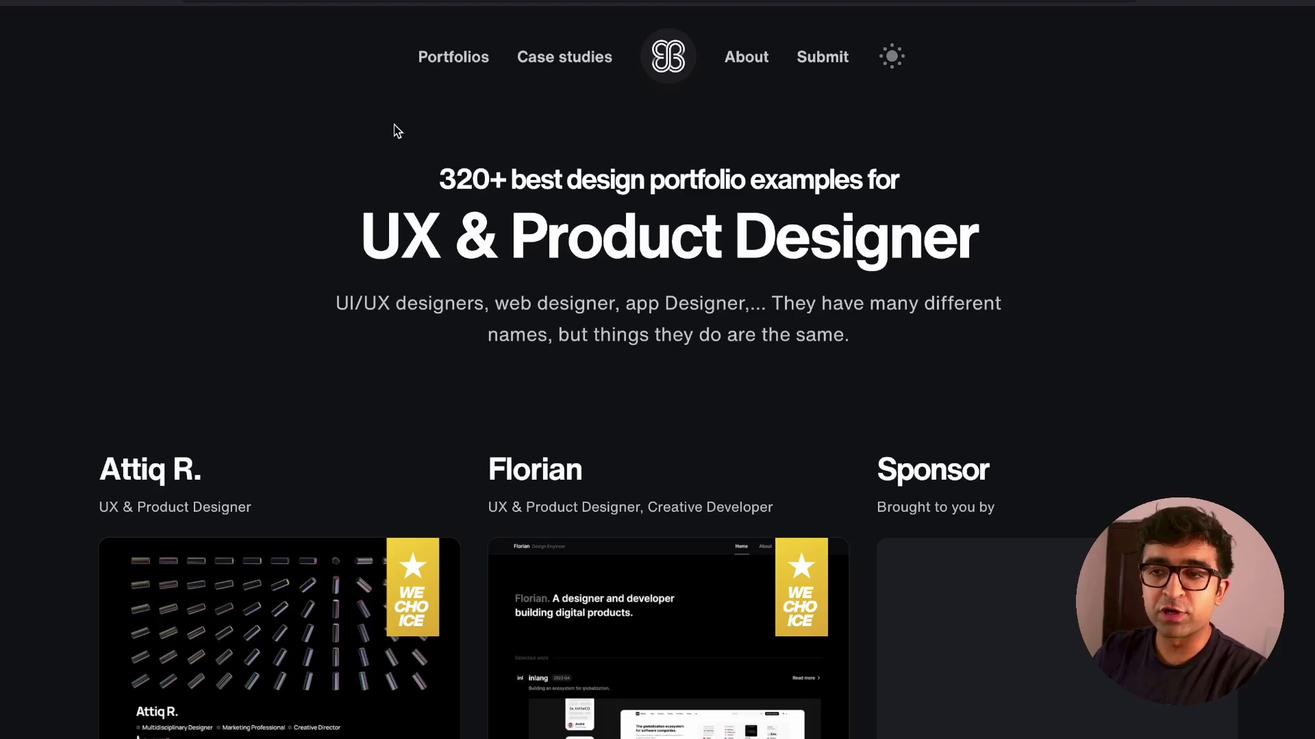
Step: Open the first listed designer's own portfolio website and scroll through its work
click(279, 637)
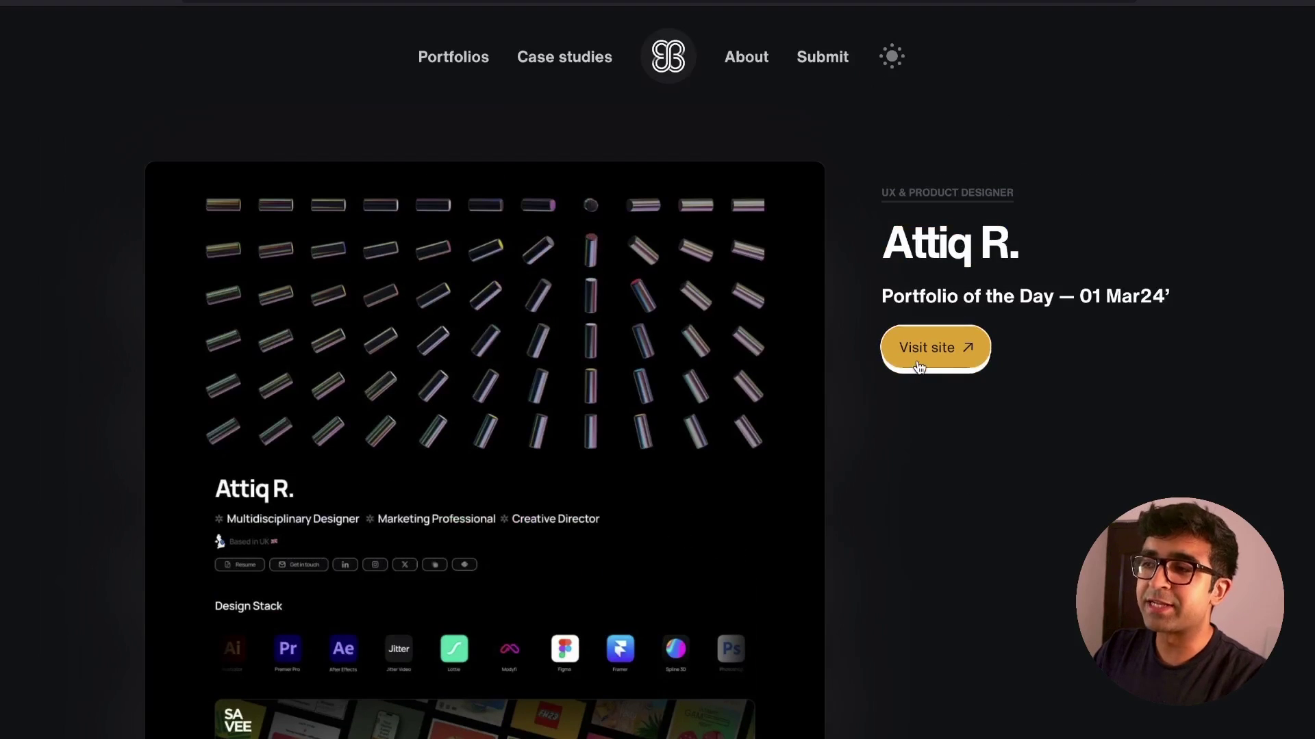
click(932, 352)
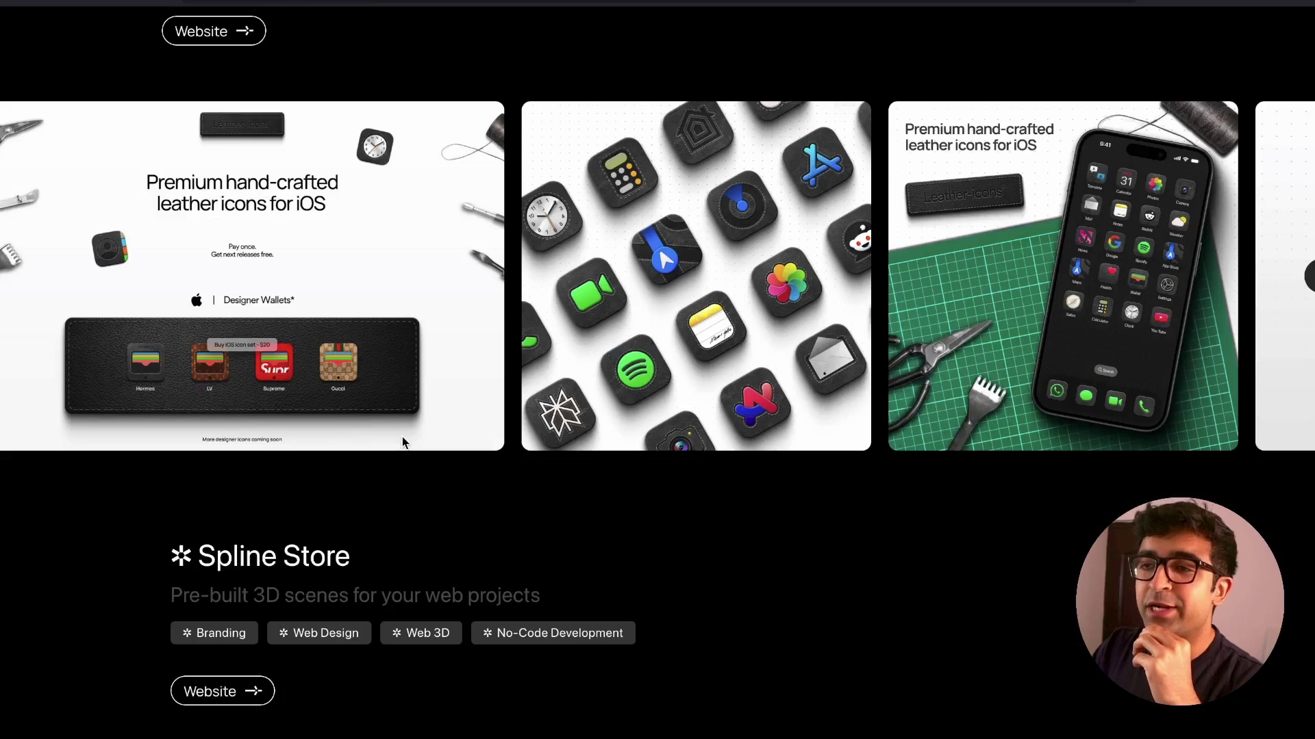
scroll(402, 440, down, 3)
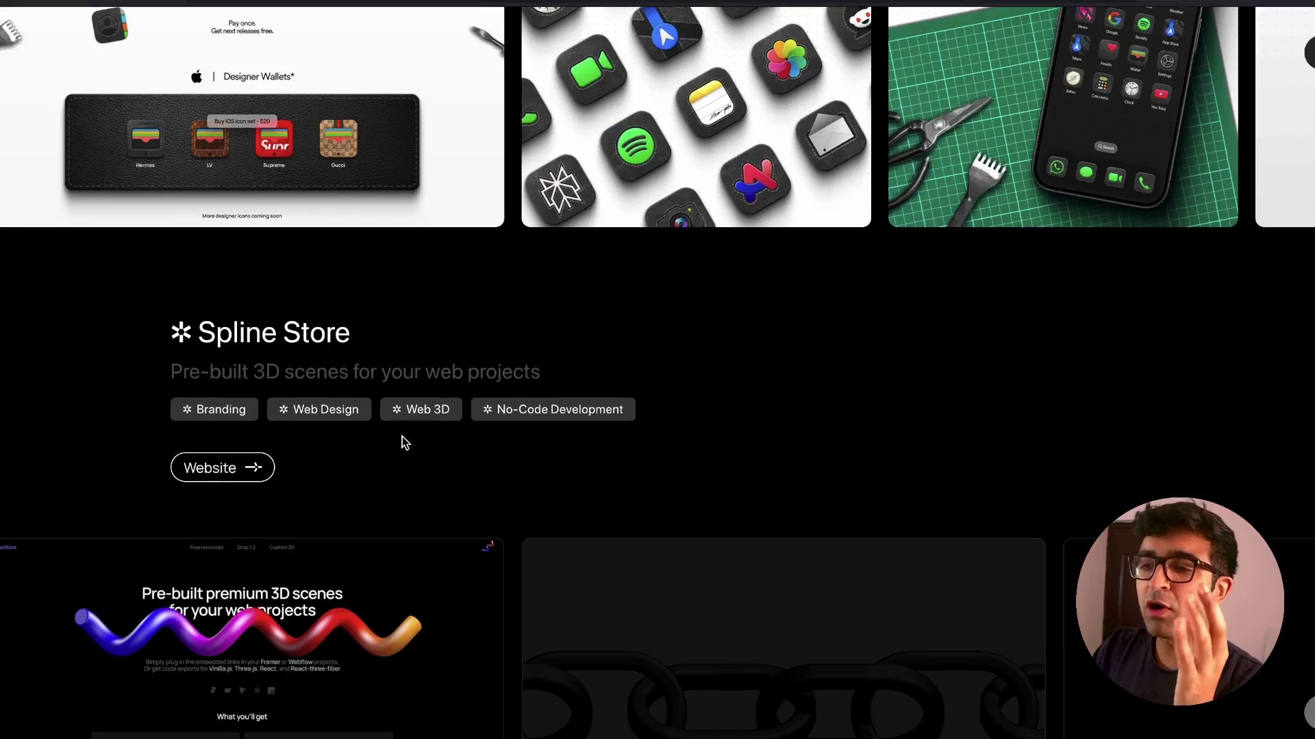
scroll(404, 441, down, 5)
scroll(404, 443, down, 10)
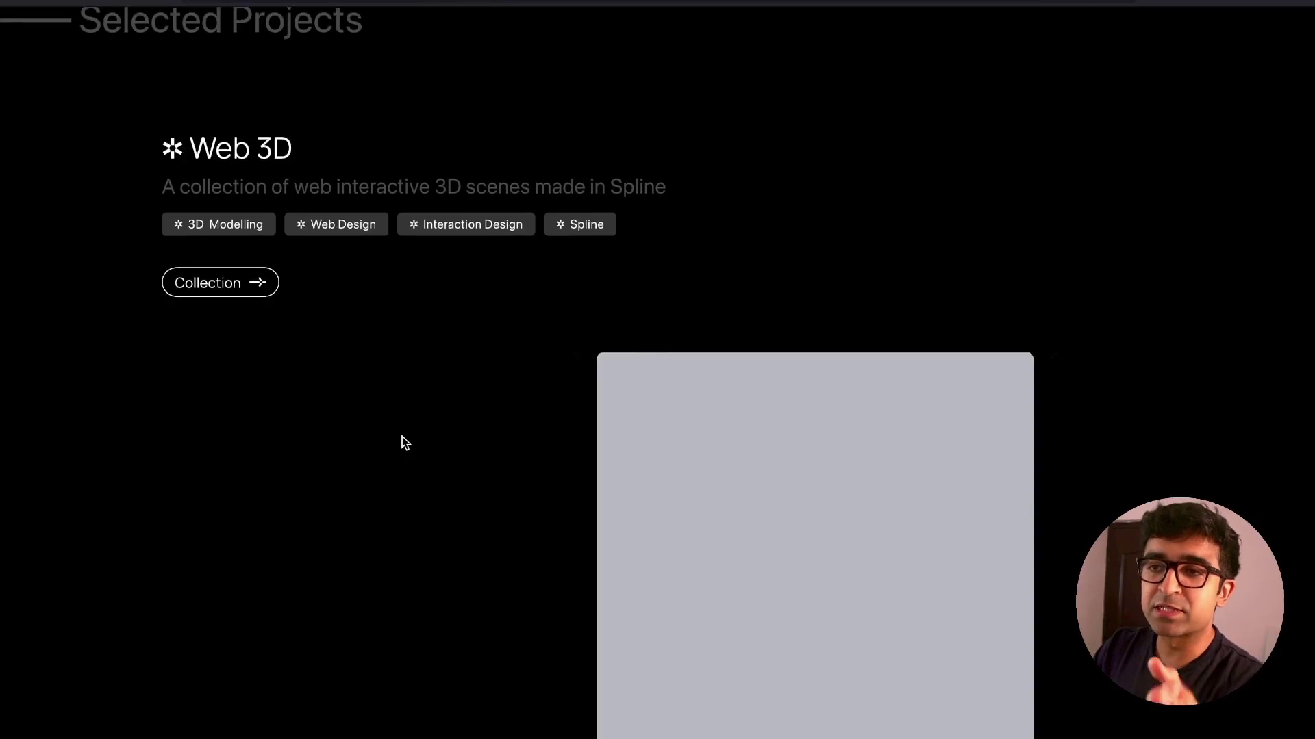
scroll(401, 437, down, 3)
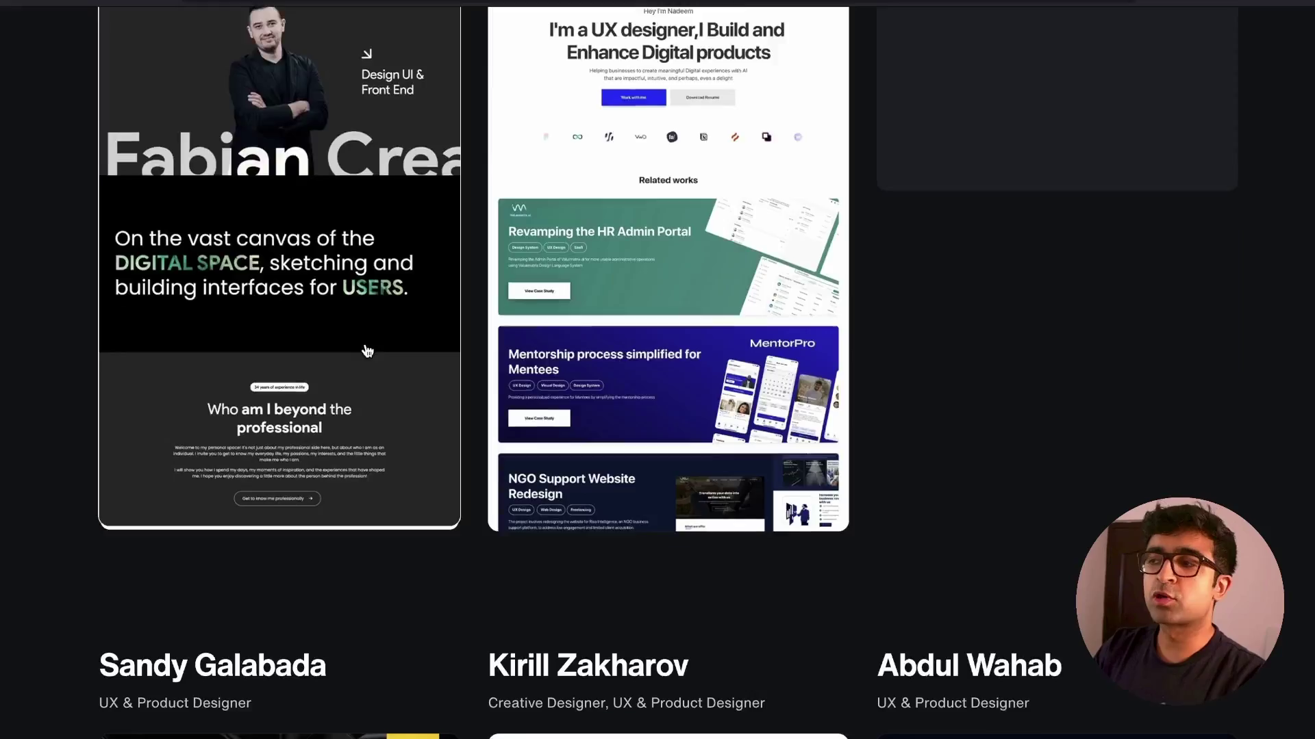
scroll(367, 351, down, 10)
scroll(367, 351, down, 15)
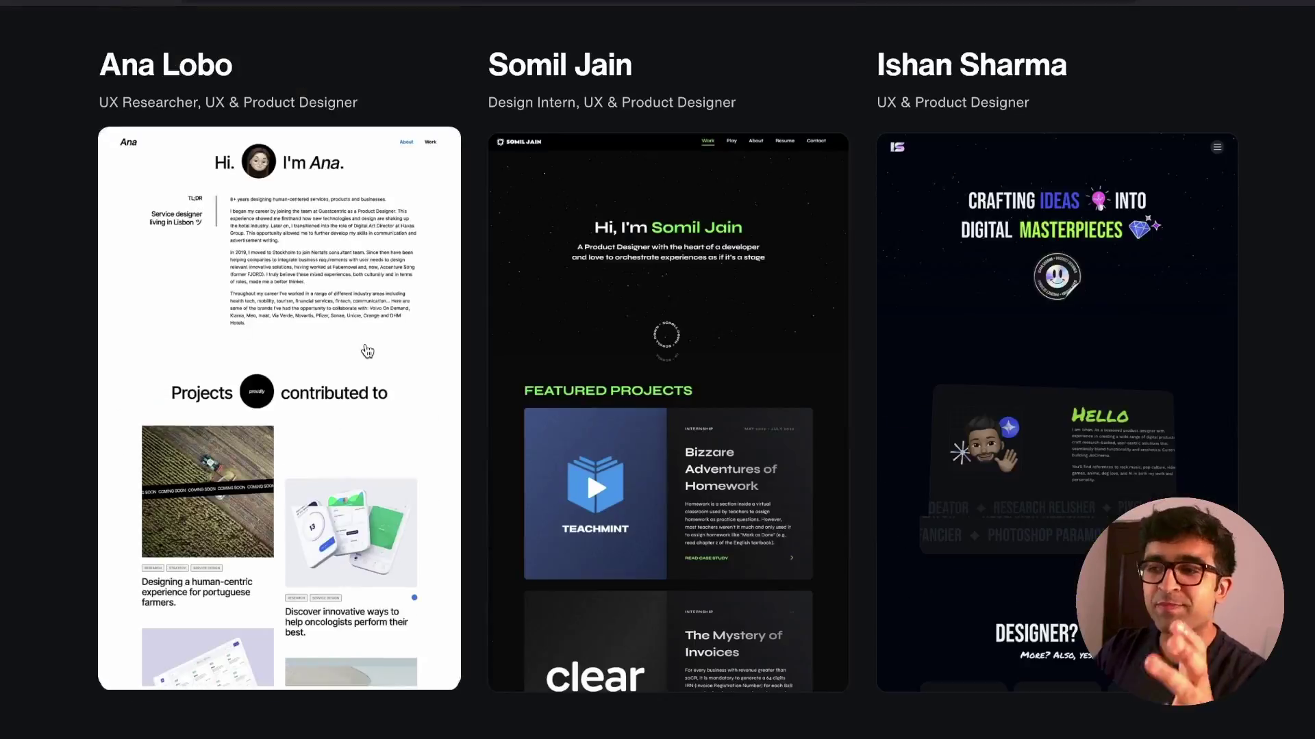
scroll(367, 352, down, 20)
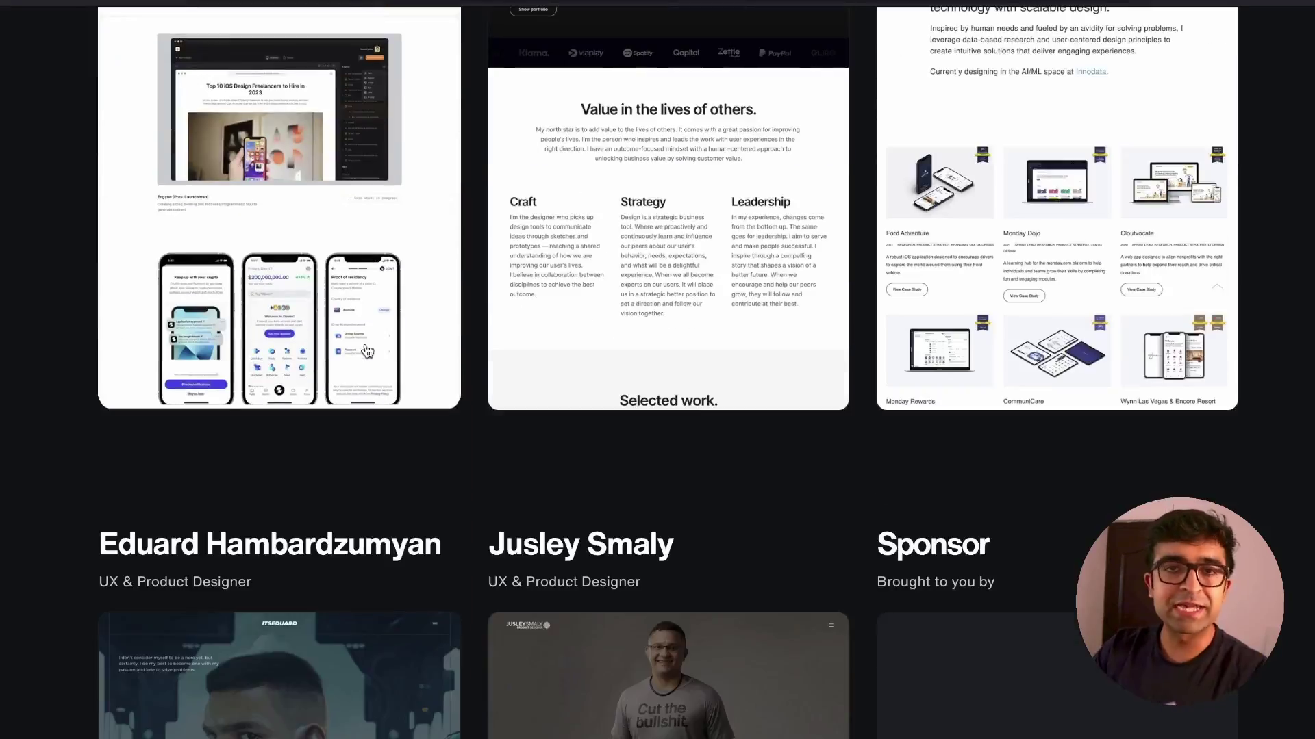
scroll(367, 352, down, 20)
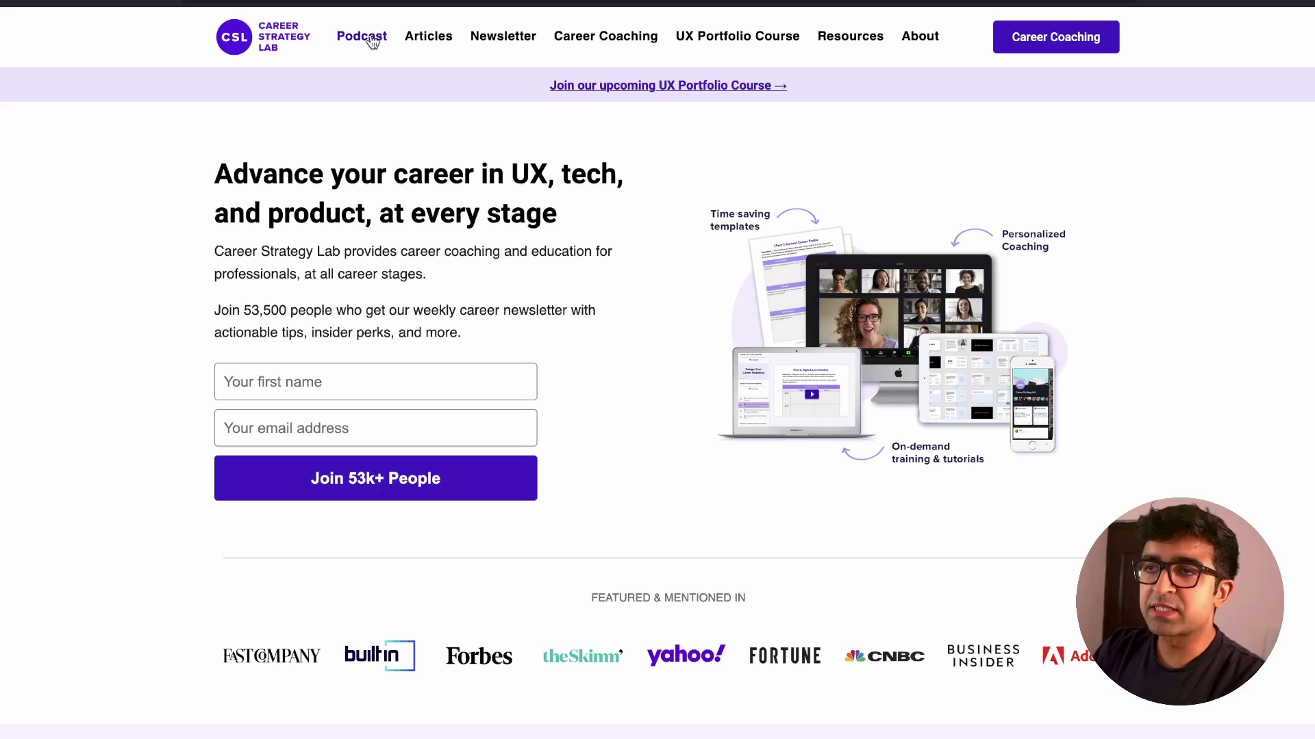
Step: Open the UX Portfolio Course page and scroll through the 3 Week UX Portfolio Sprint details
click(738, 38)
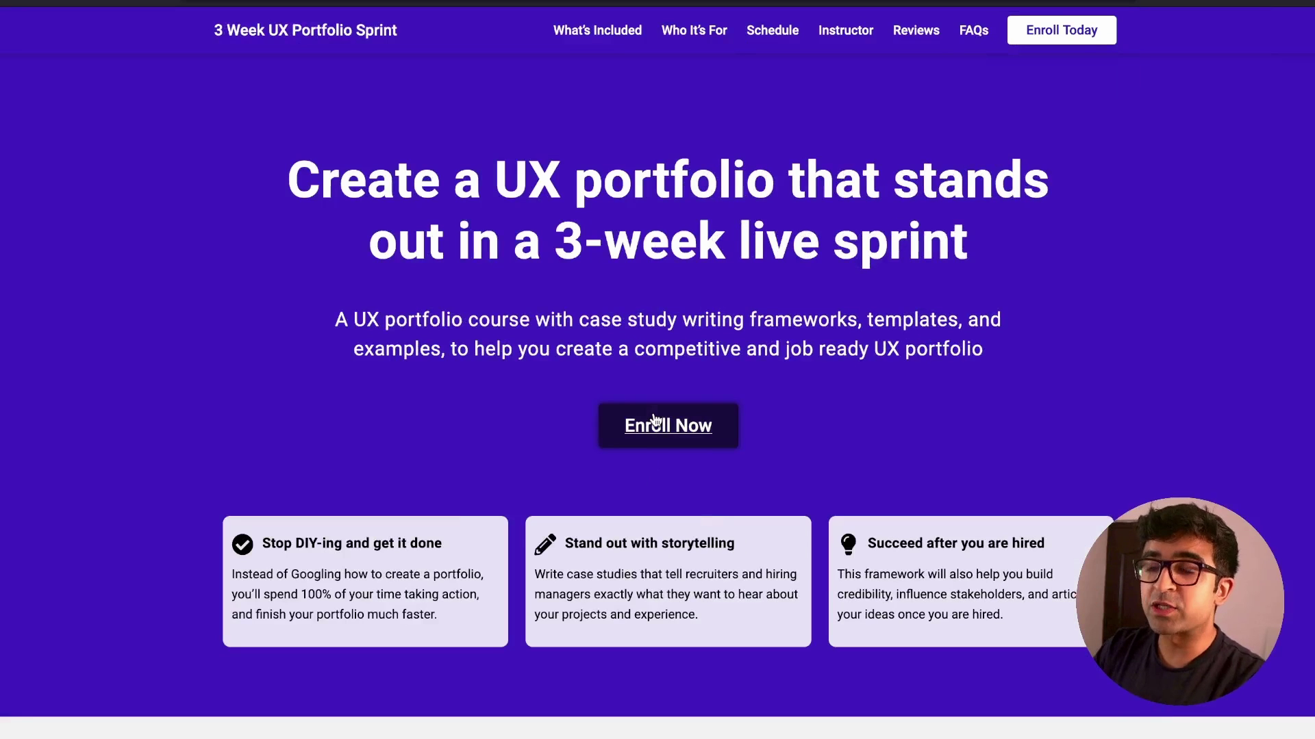
scroll(789, 264, down, 20)
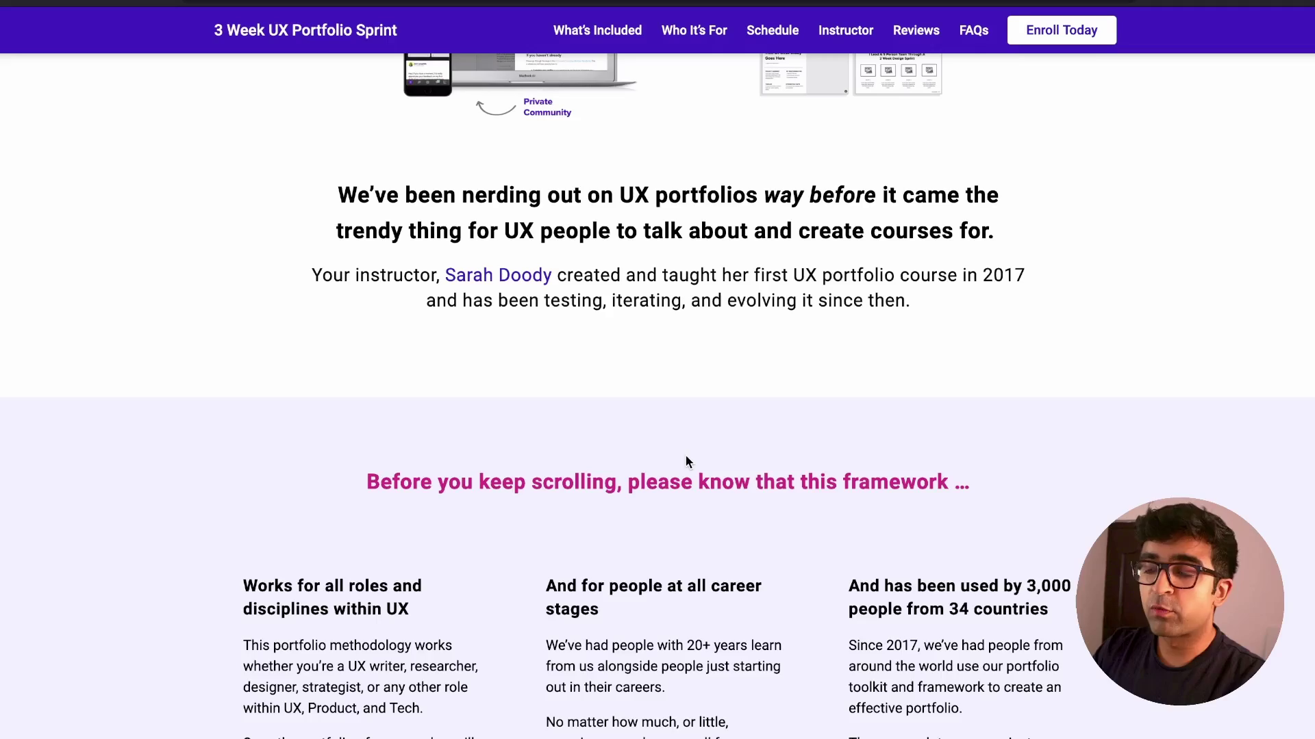
scroll(688, 462, down, 10)
scroll(688, 462, down, 12)
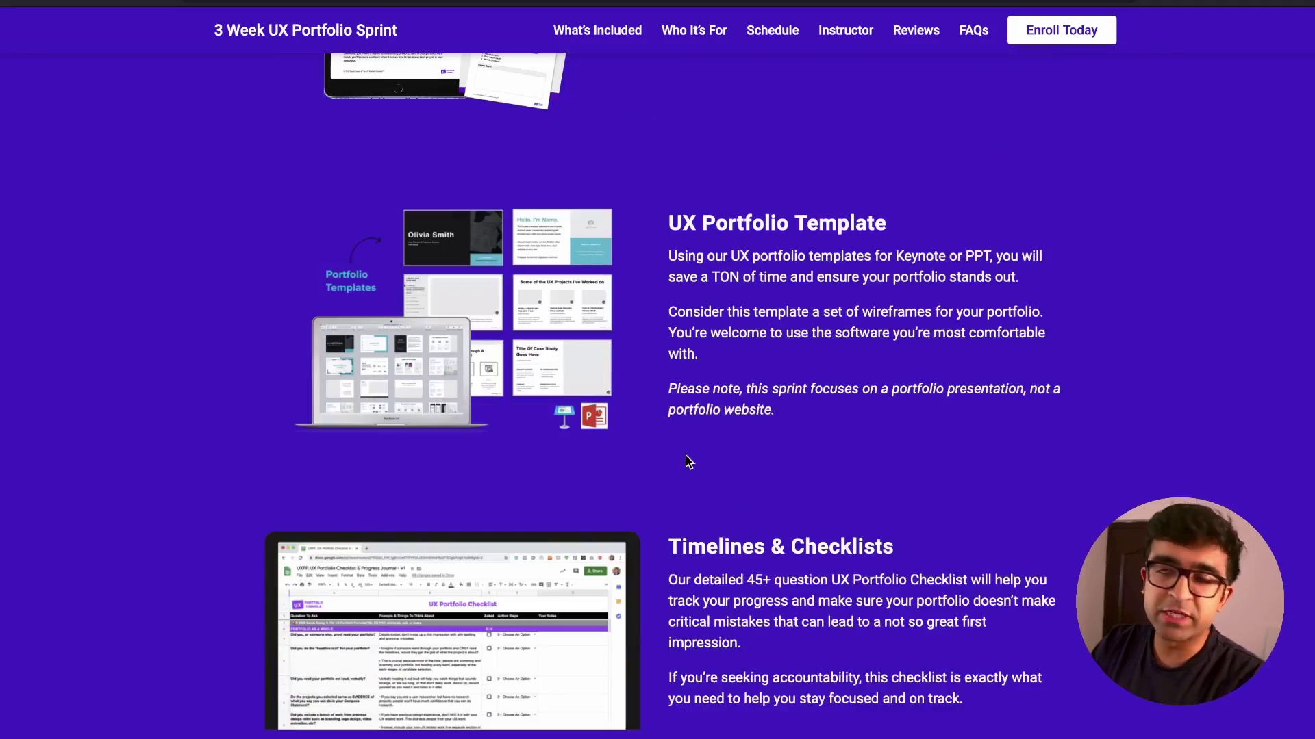
scroll(686, 461, down, 8)
scroll(686, 460, down, 17)
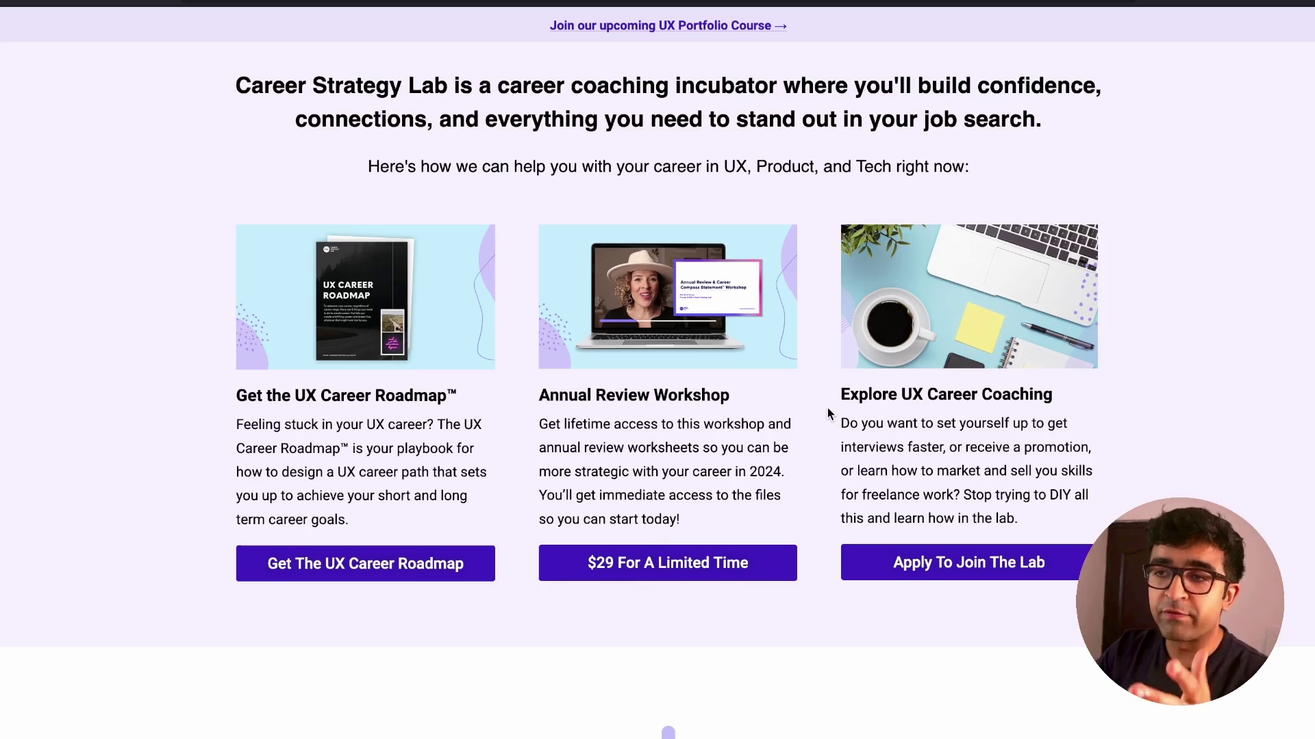
Step: Open the UX Career Roadmap signup page and scroll through its signup content
click(320, 571)
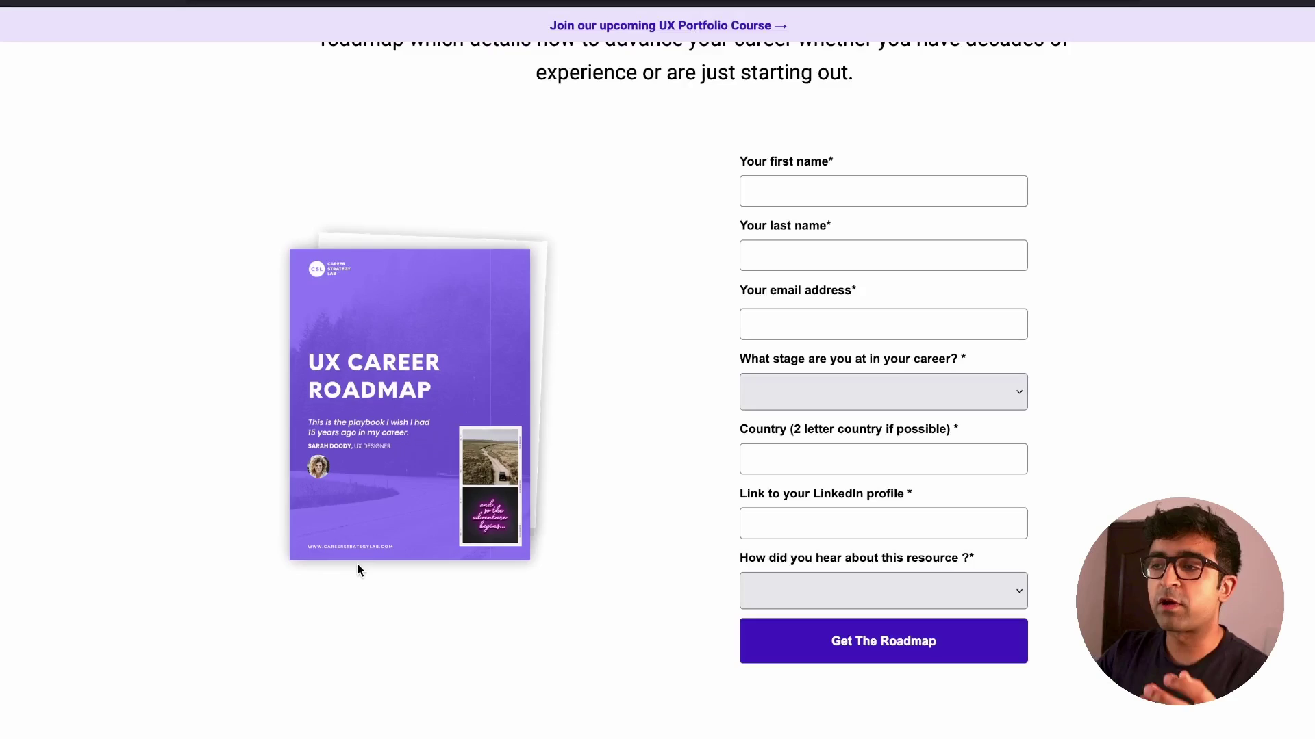
scroll(357, 568, down, 8)
scroll(357, 571, down, 20)
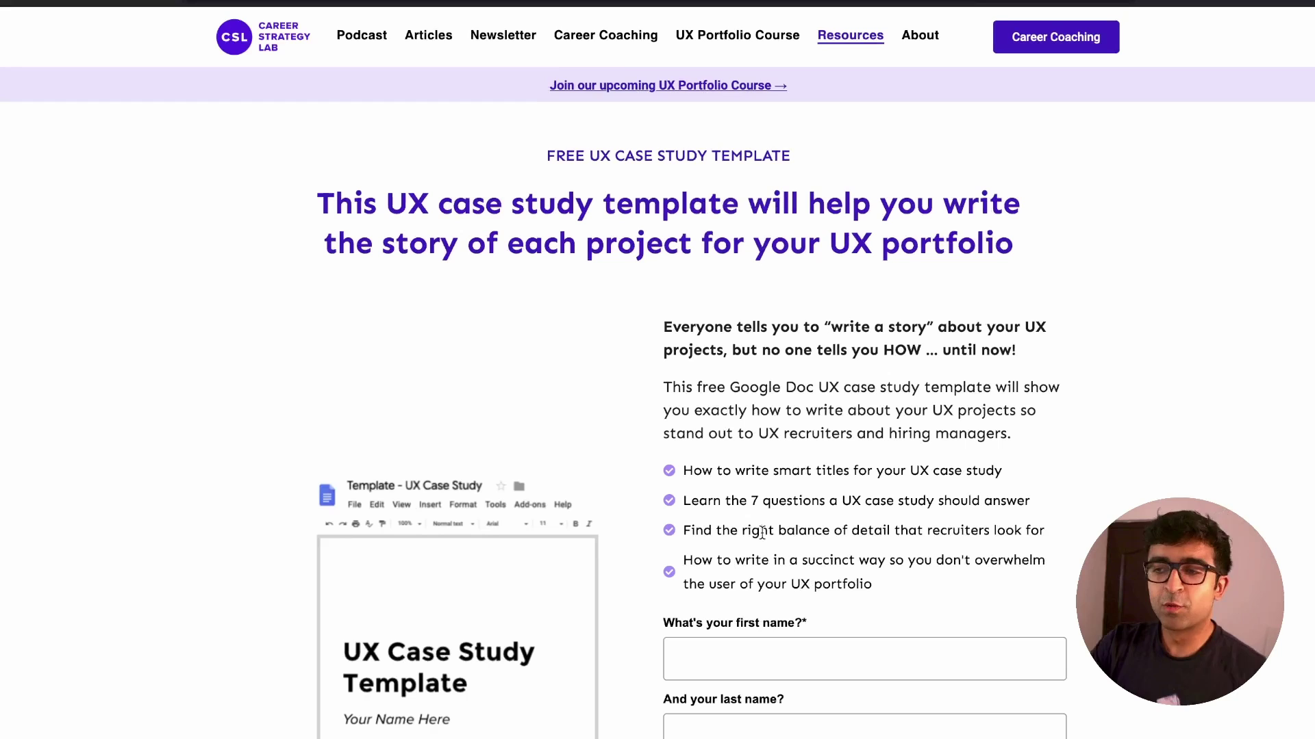
scroll(704, 537, down, 1)
scroll(529, 637, down, 7)
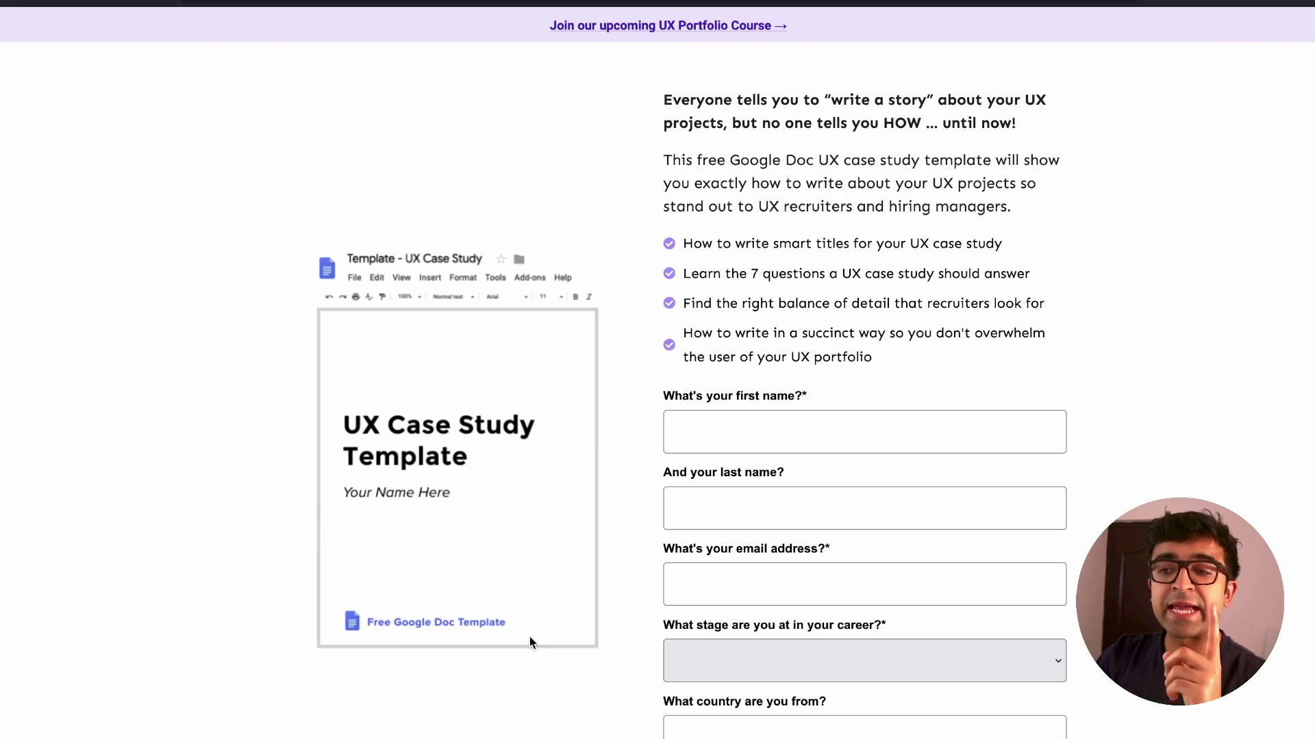
scroll(528, 636, up, 7)
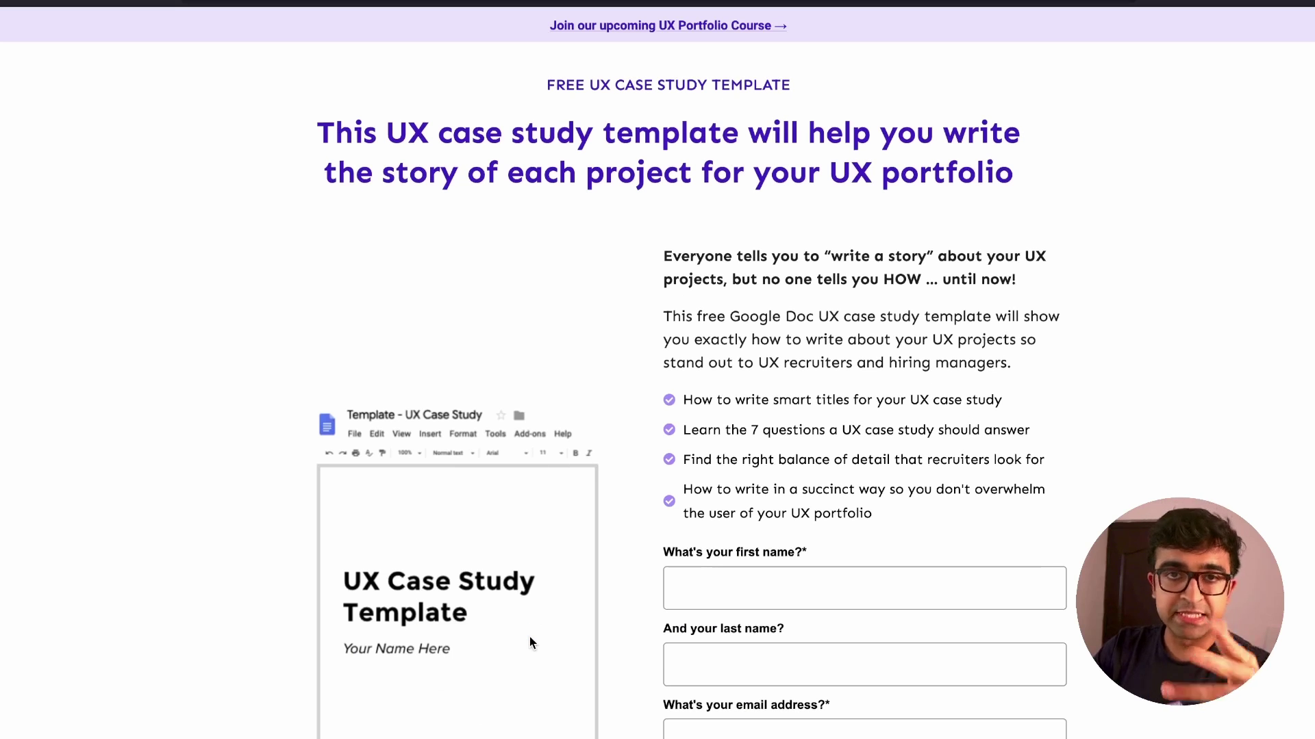
scroll(794, 561, down, 1)
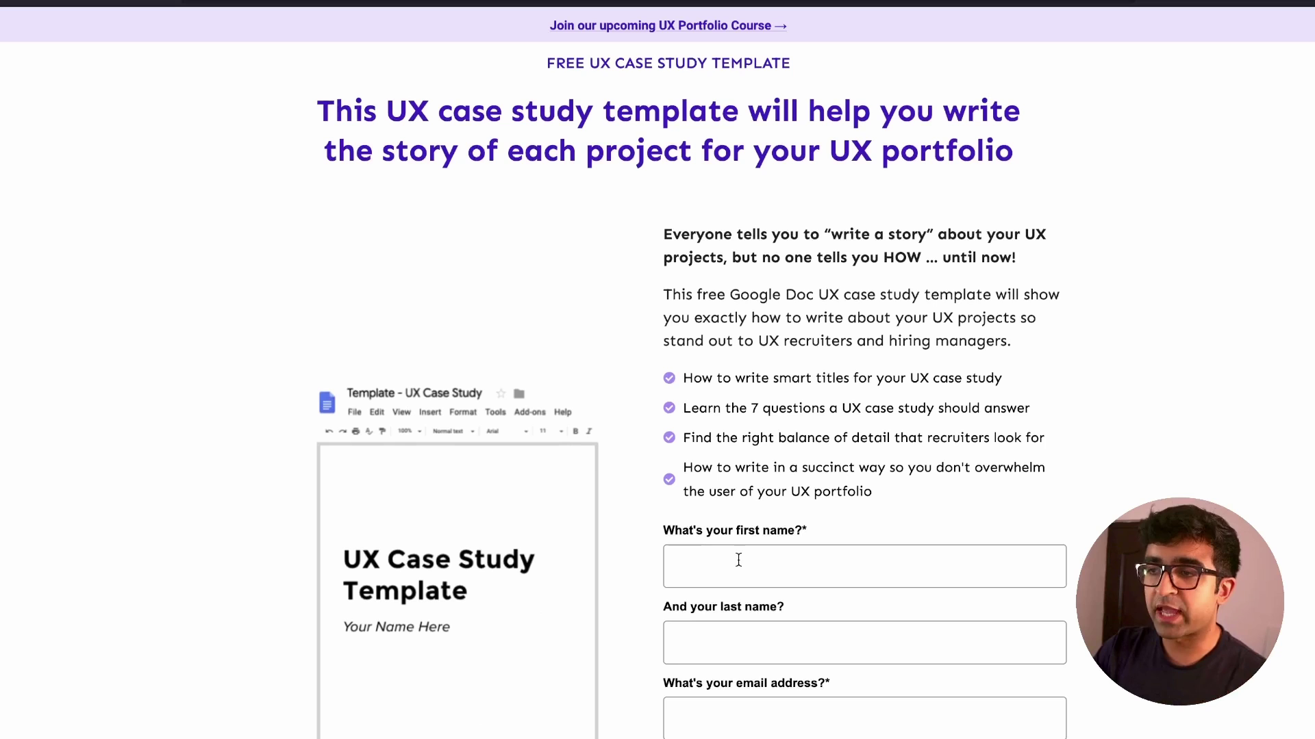
scroll(861, 471, down, 5)
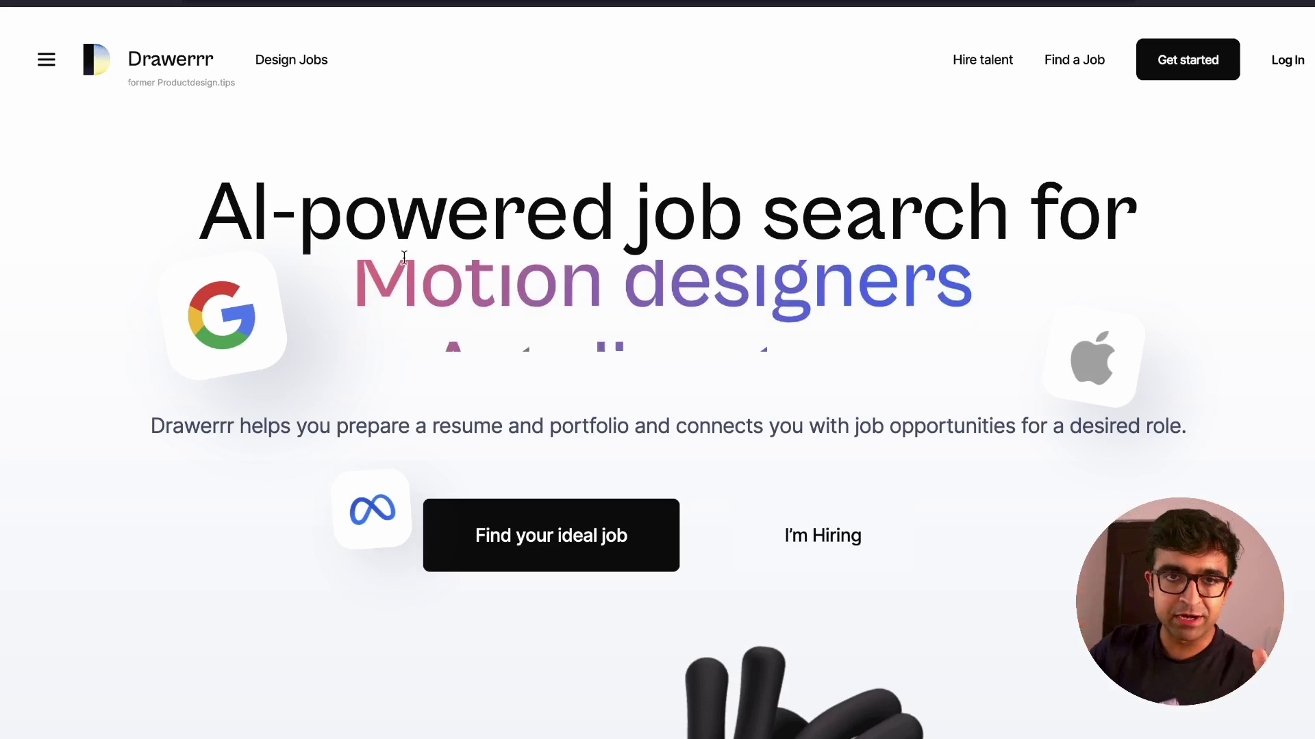
Step: Scroll to the Case Studies form, check Work under NDA, and submit it for resume analysis
scroll(454, 230, down, 1)
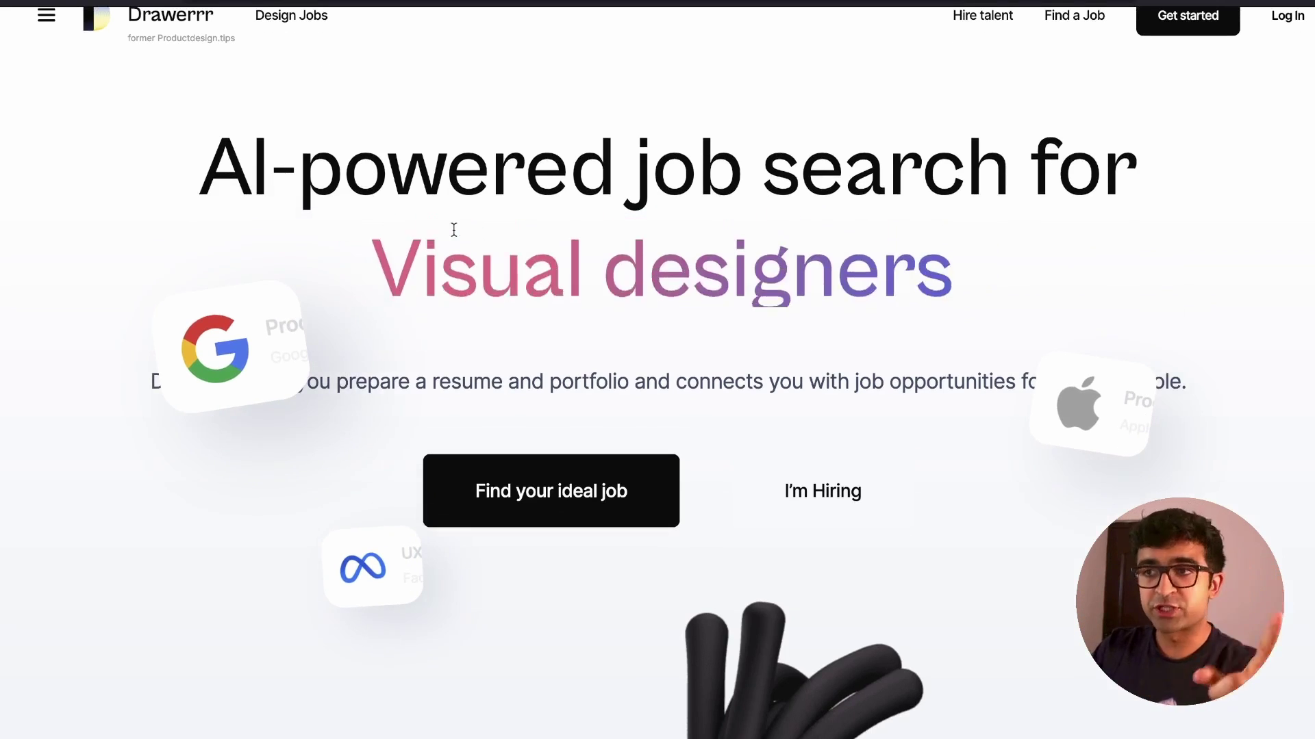
scroll(454, 230, down, 10)
drag(92, 159, 463, 289)
click(379, 177)
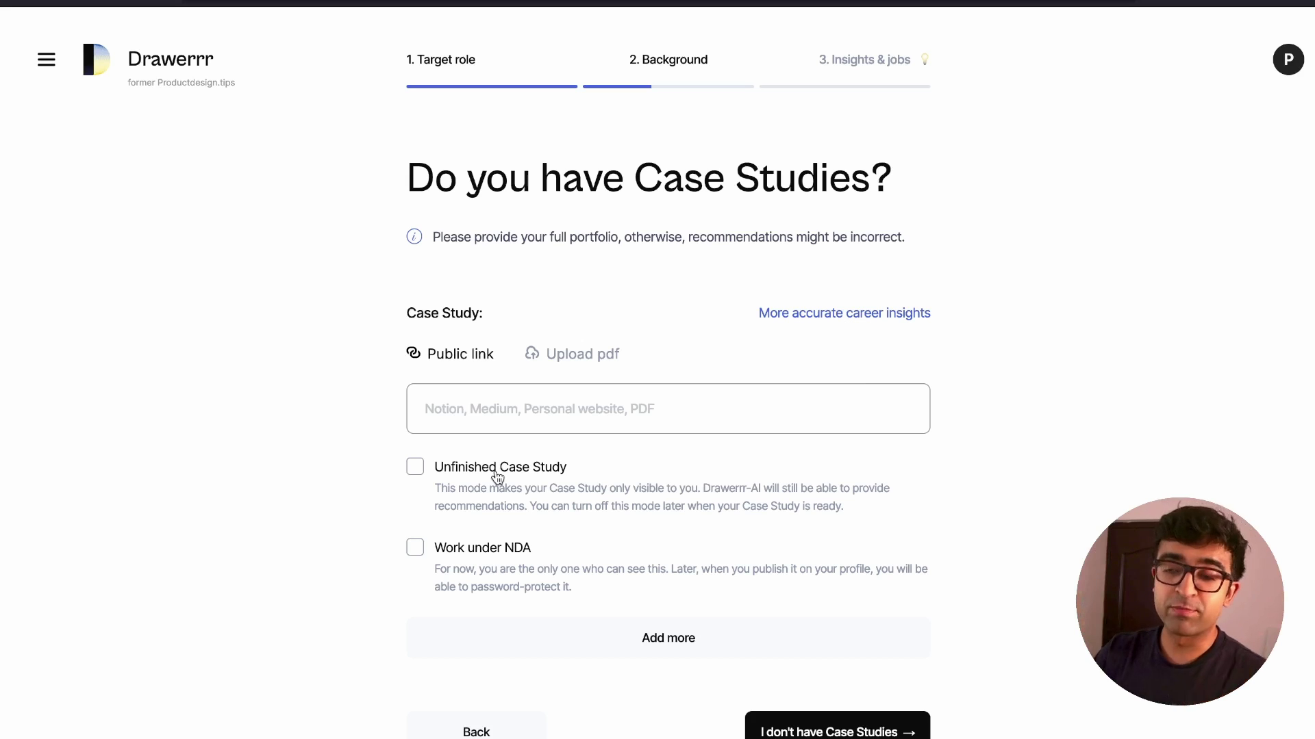
click(487, 576)
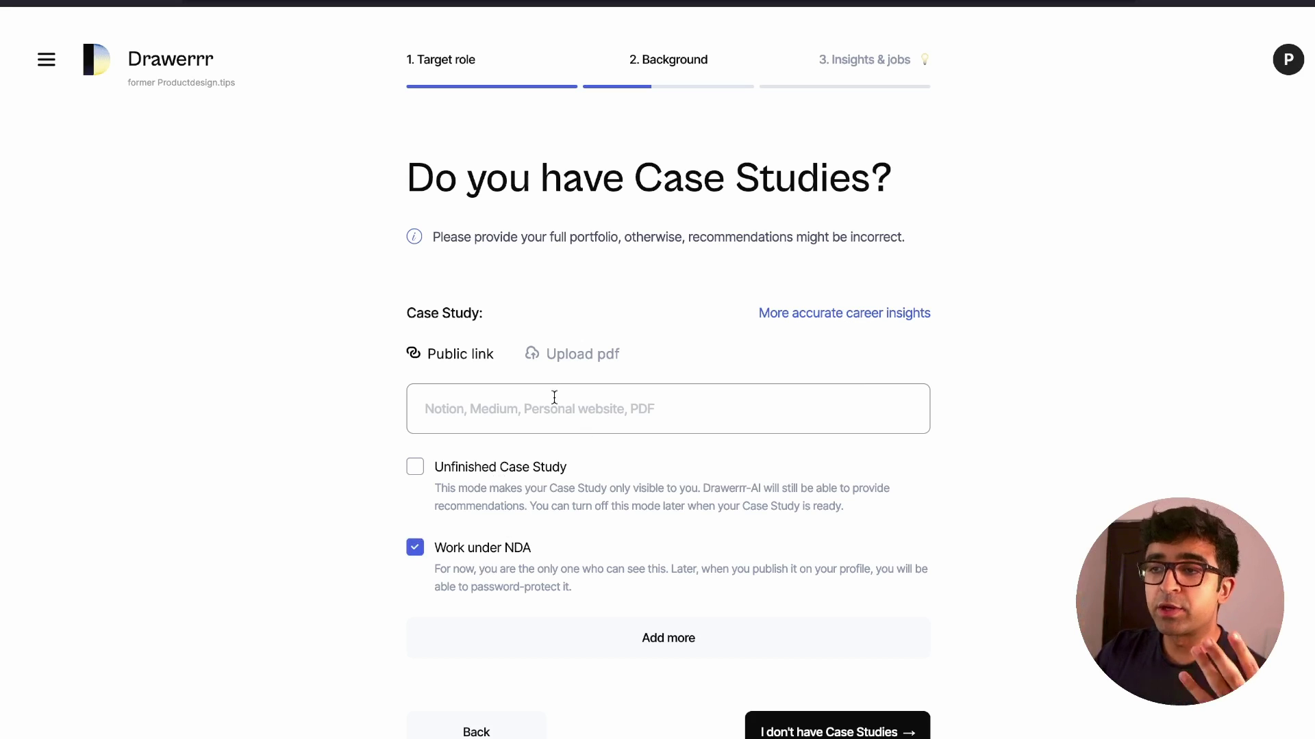
click(836, 732)
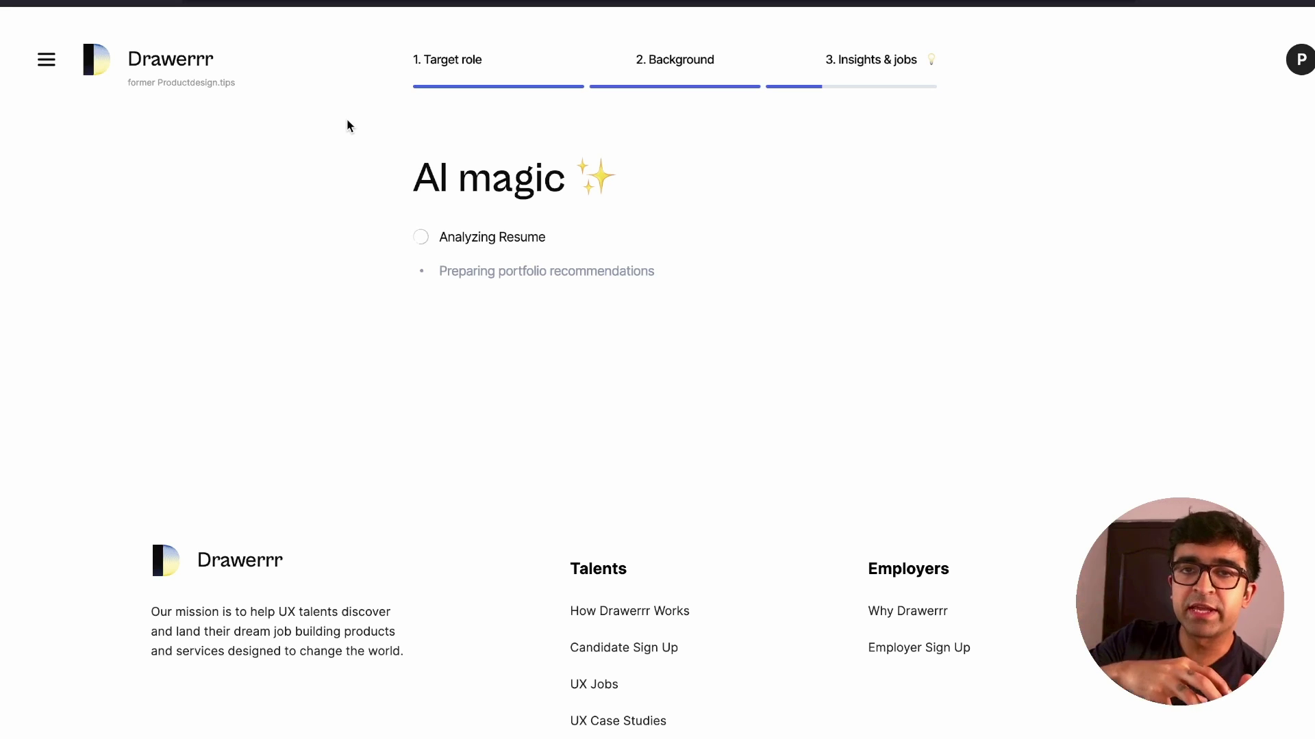
Step: Go to the UX Case Studies collection and scroll through the Amazon Go Green case study
click(46, 61)
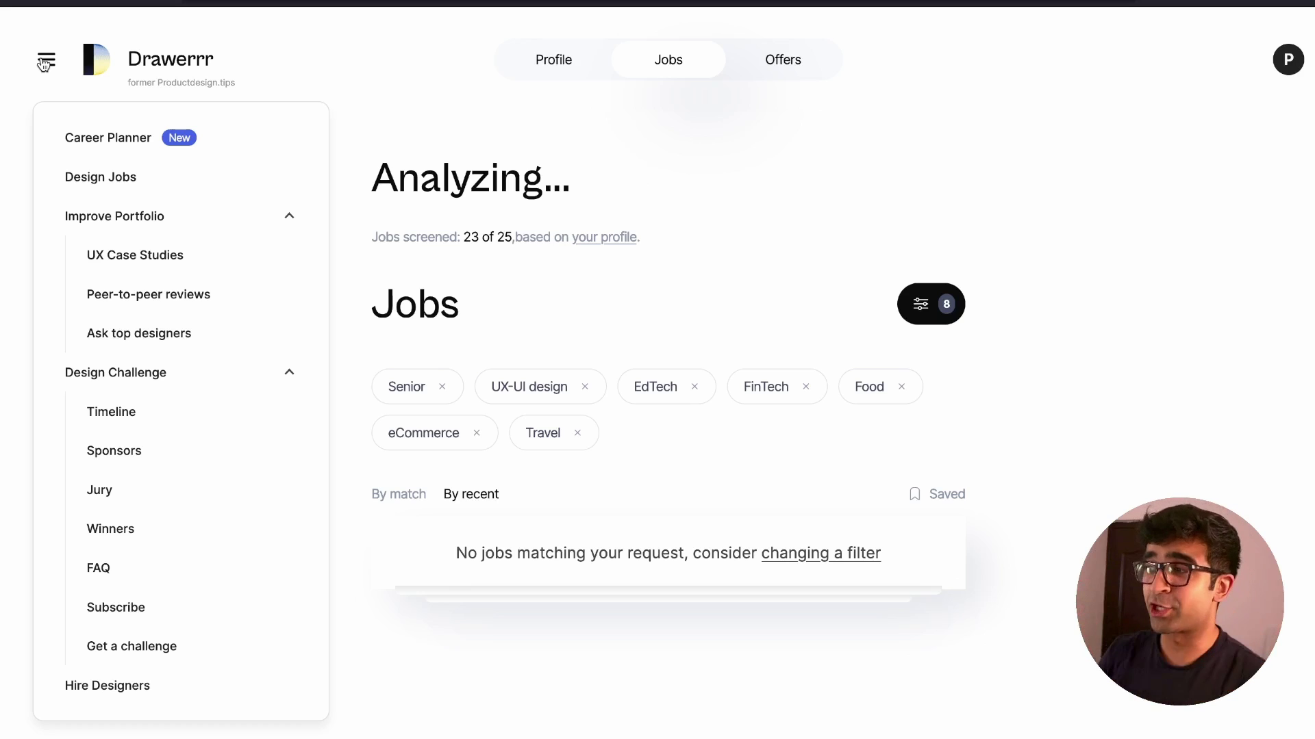
mouse_move(46, 60)
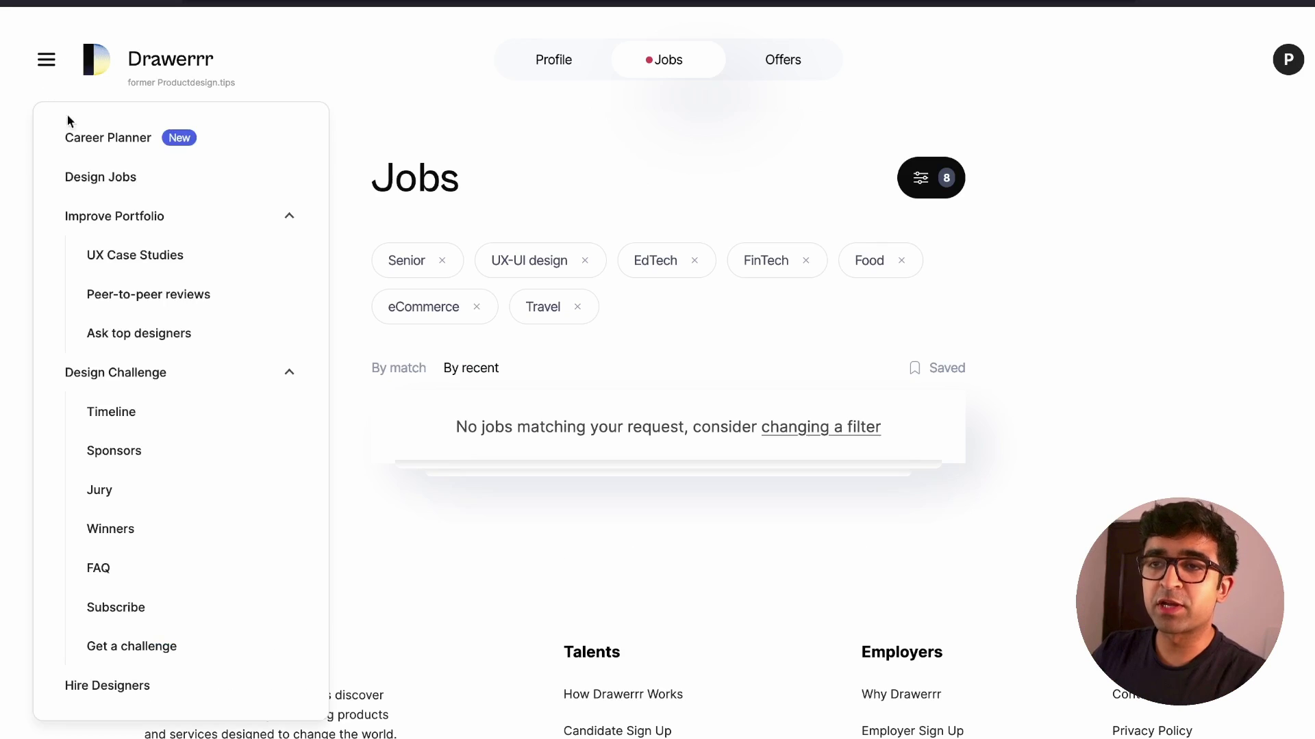
click(146, 256)
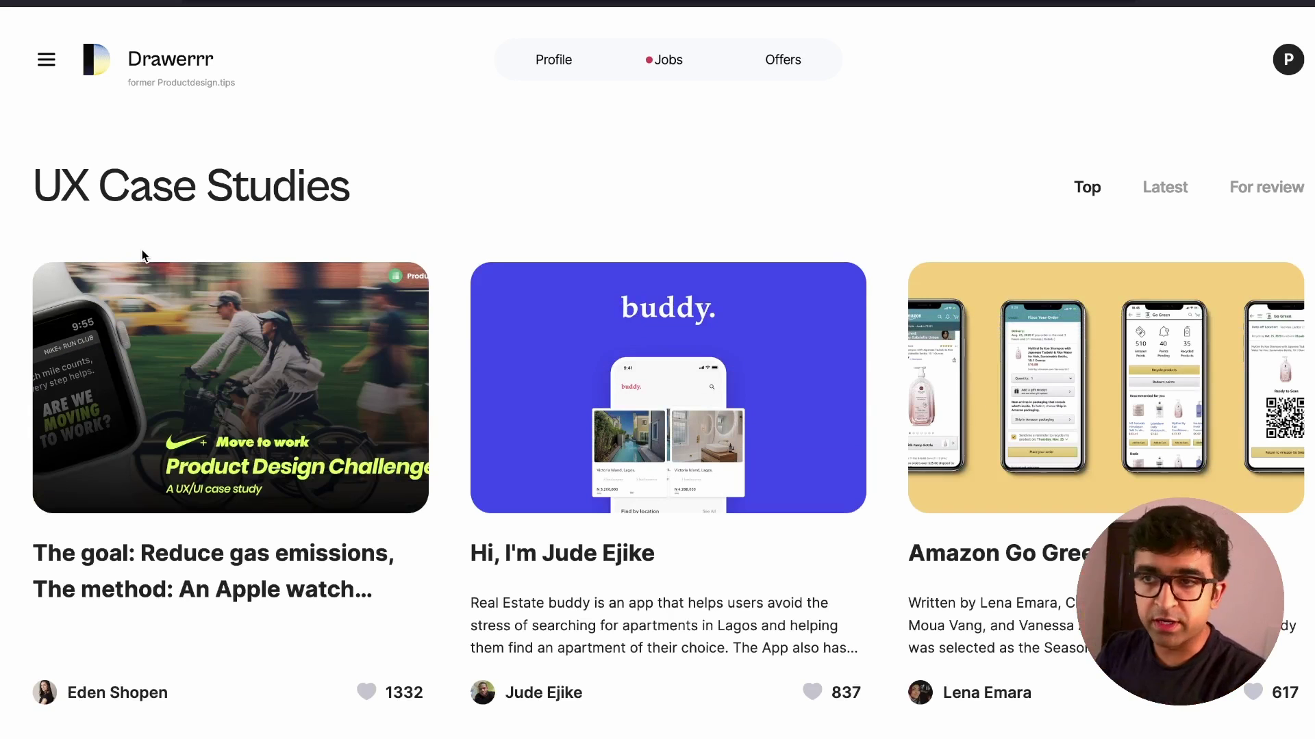
scroll(794, 552, down, 3)
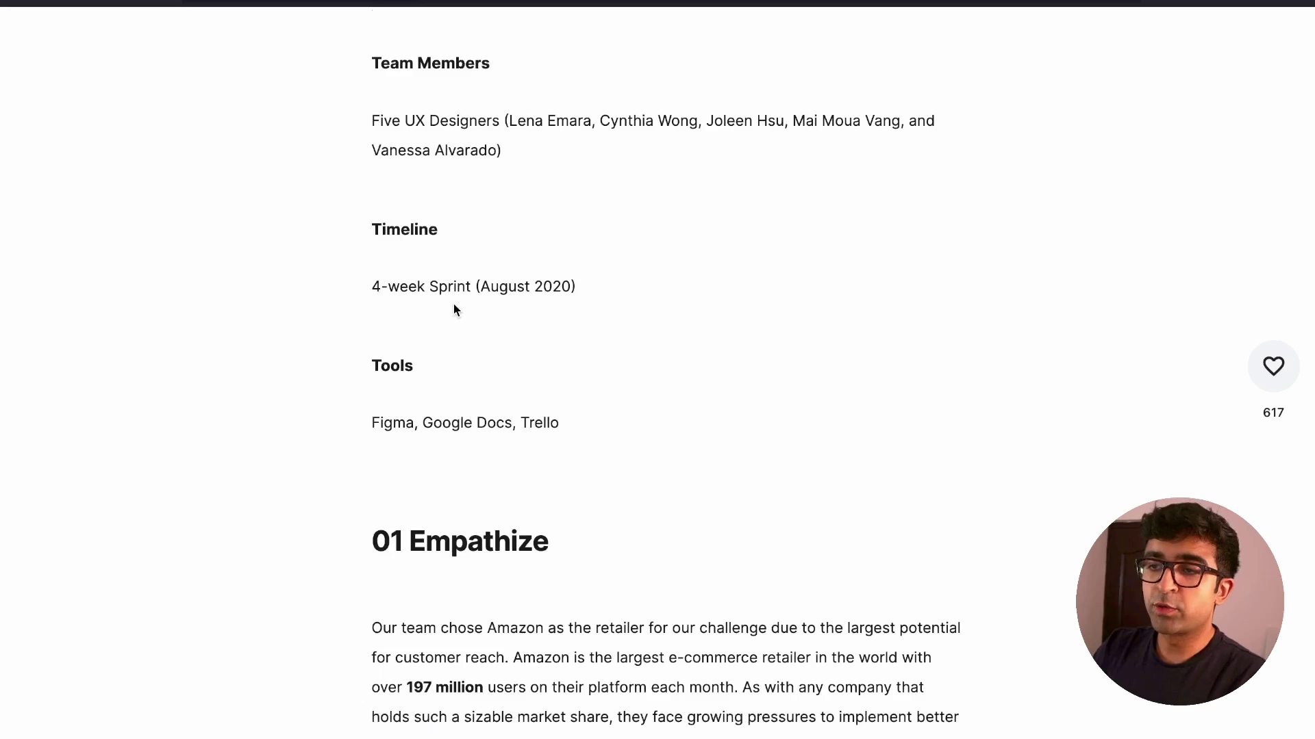
scroll(454, 303, down, 20)
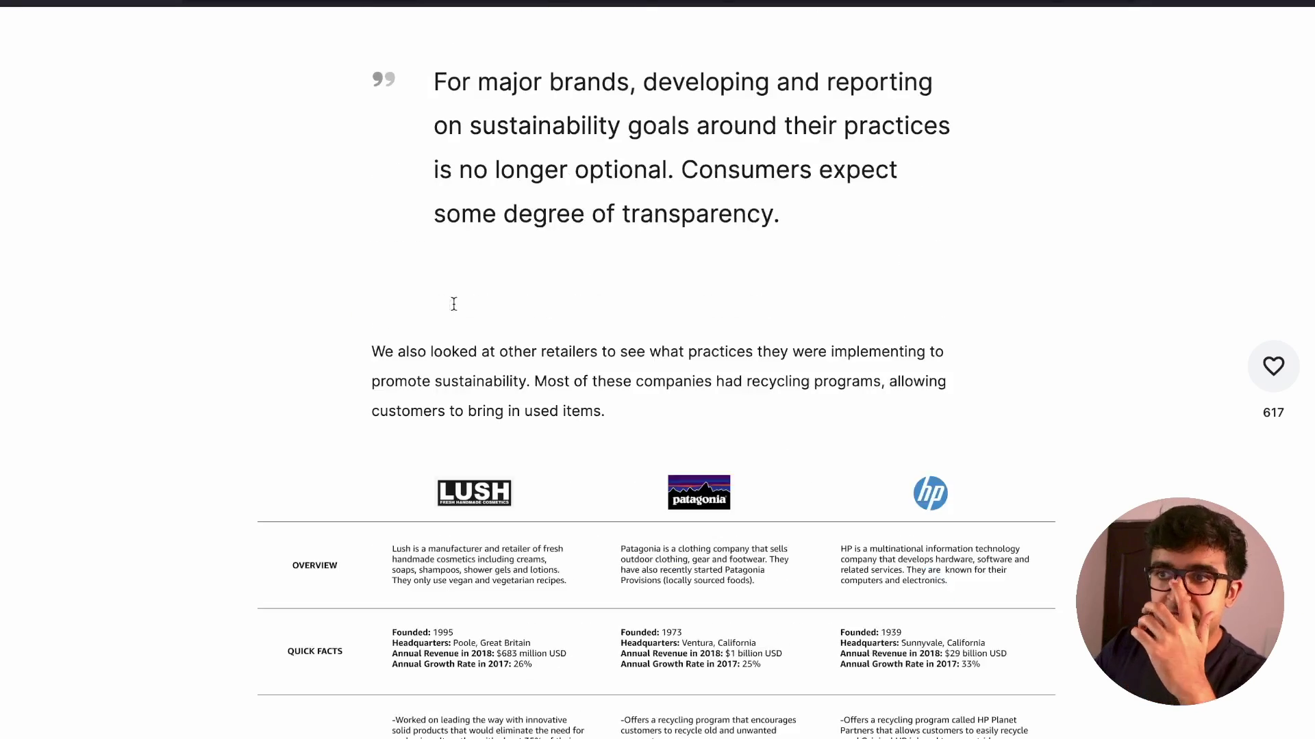
scroll(453, 306, down, 20)
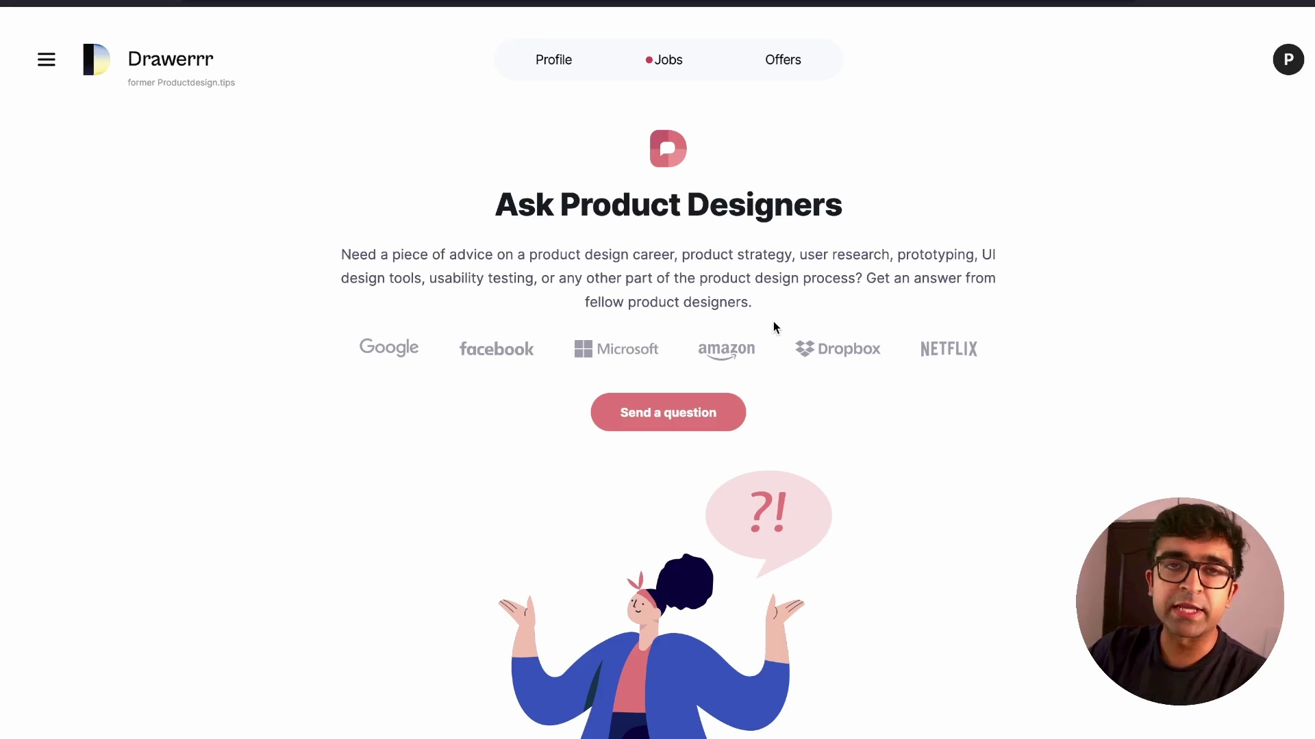
Step: Scroll through the design managers' answers on preparing for a product design interview
scroll(773, 328, down, 10)
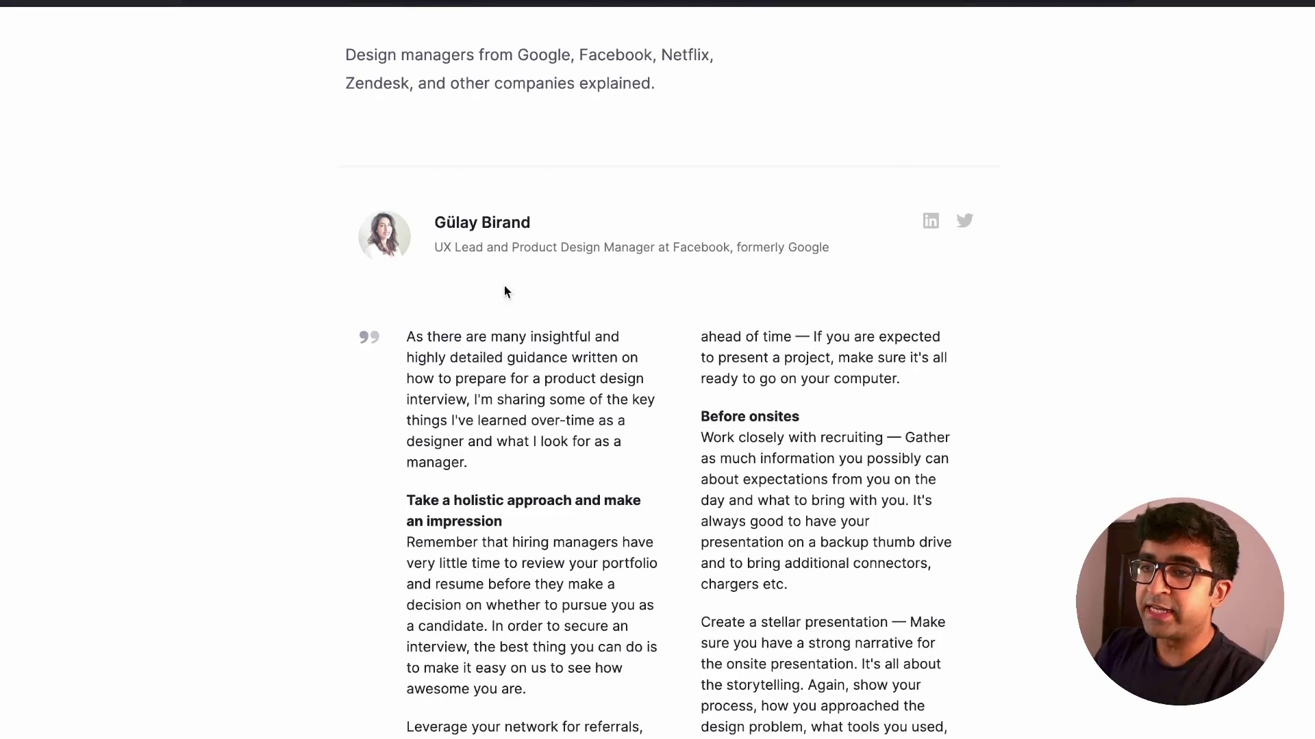
scroll(454, 431, down, 6)
scroll(454, 431, down, 15)
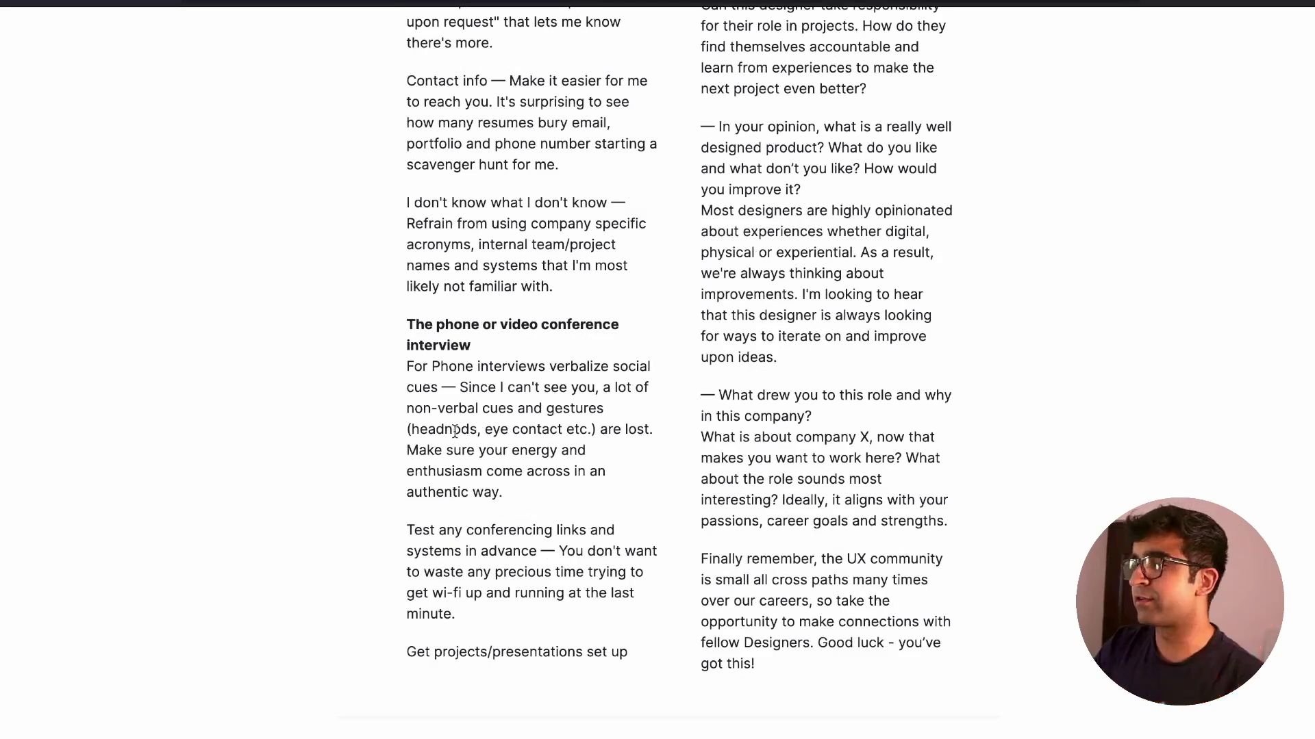
scroll(454, 431, down, 7)
scroll(485, 346, down, 5)
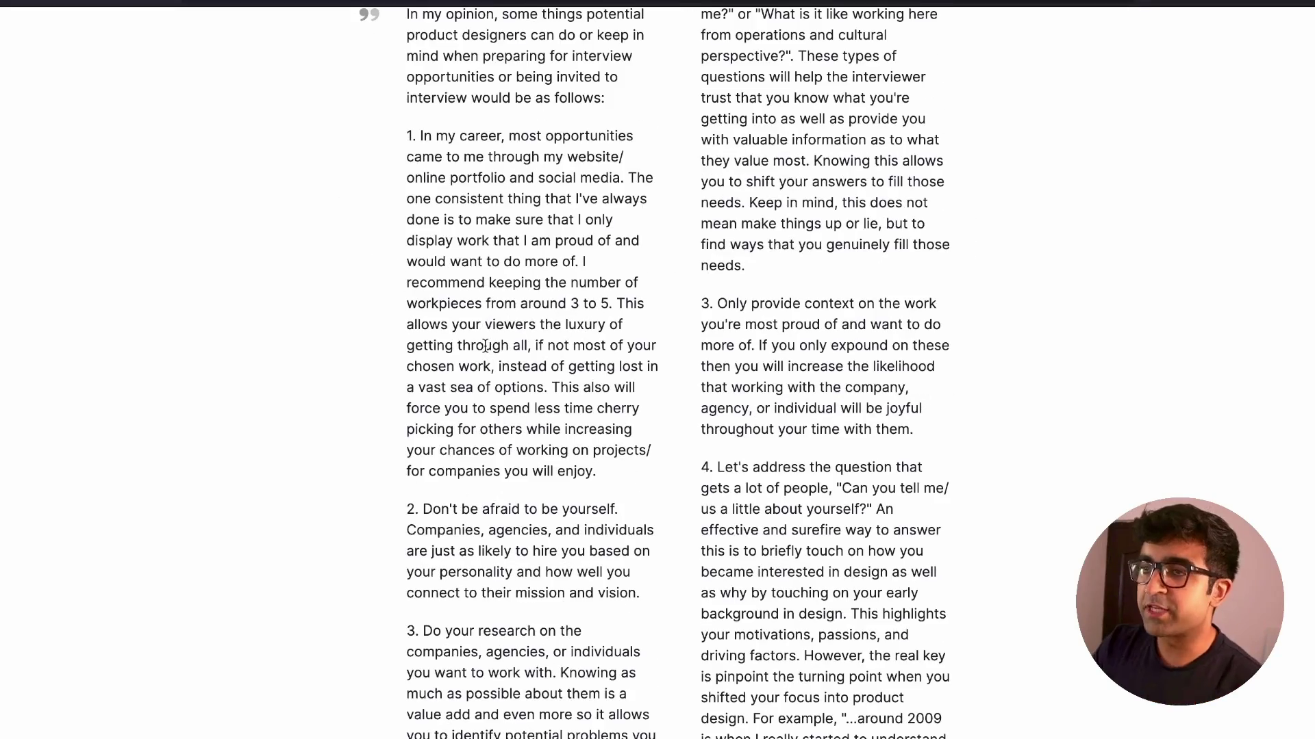
scroll(485, 347, down, 20)
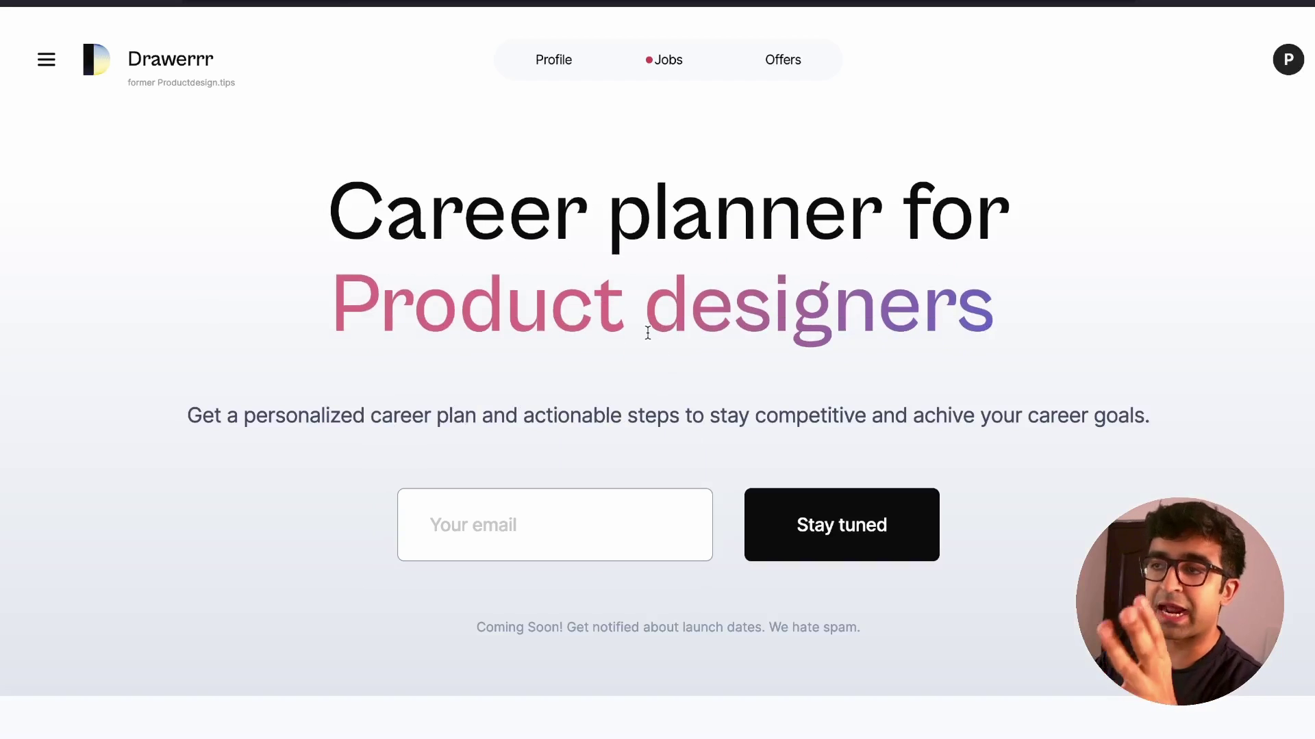
Step: Scroll the Career planner page to the Coming Soon form and focus its email field
scroll(648, 335, down, 10)
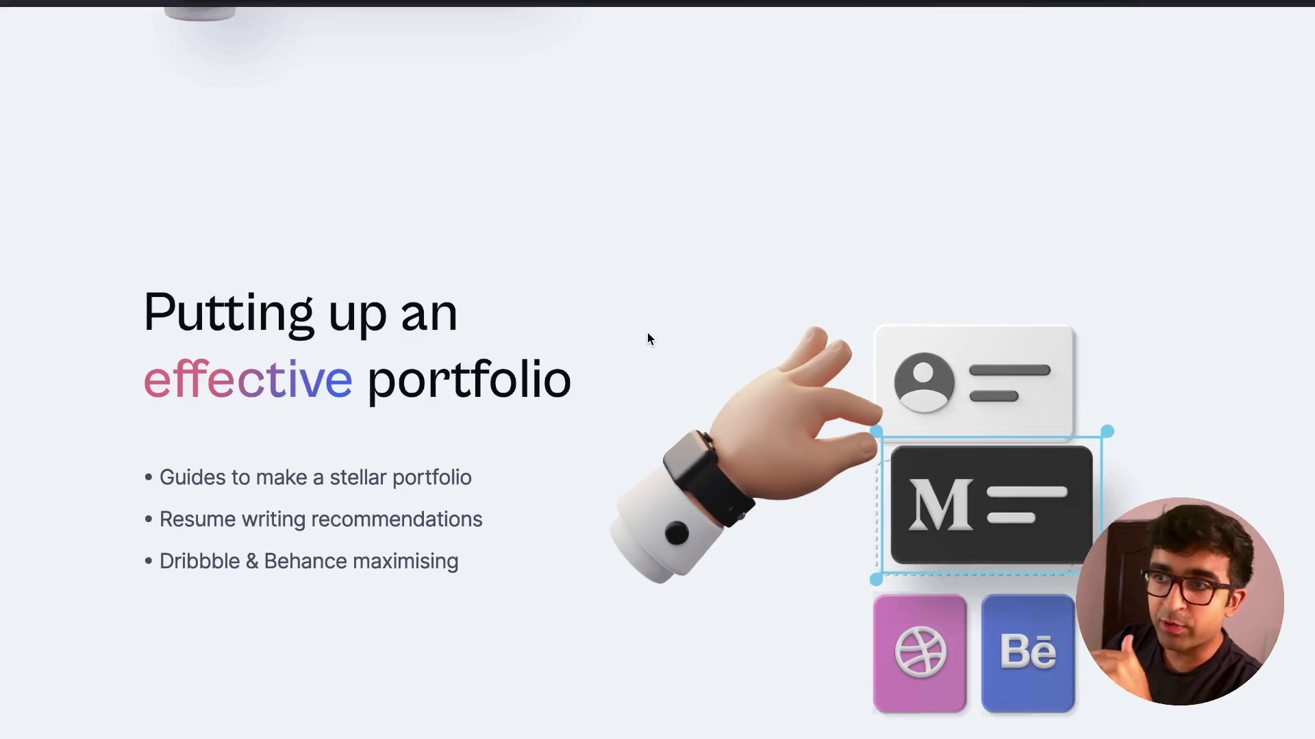
scroll(647, 336, down, 10)
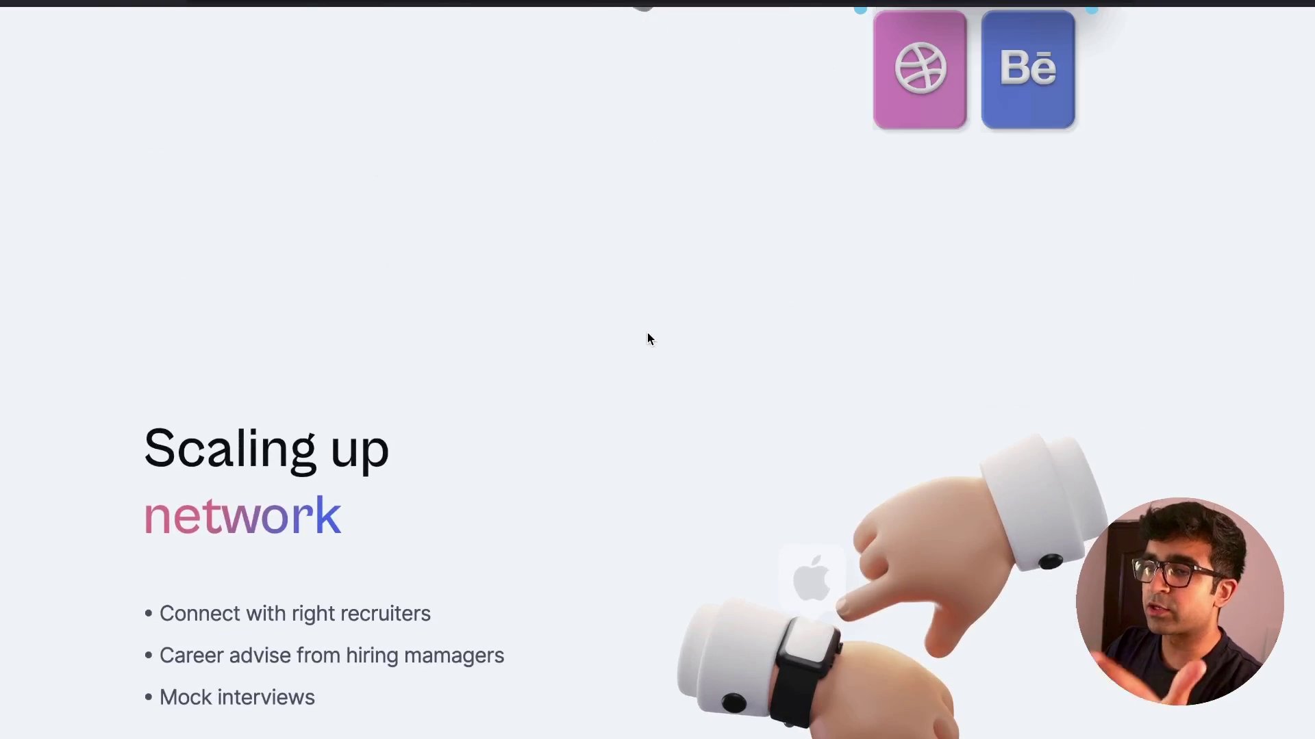
scroll(648, 337, down, 15)
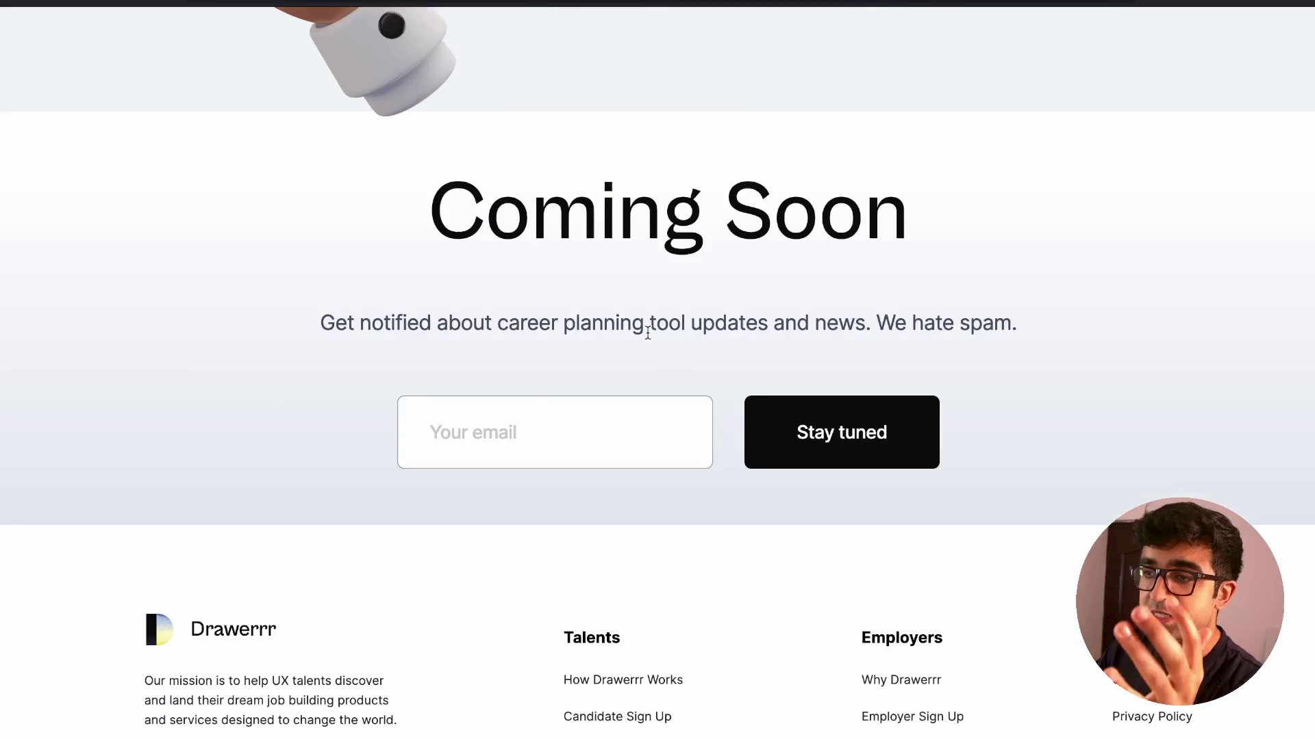
click(533, 402)
click(297, 310)
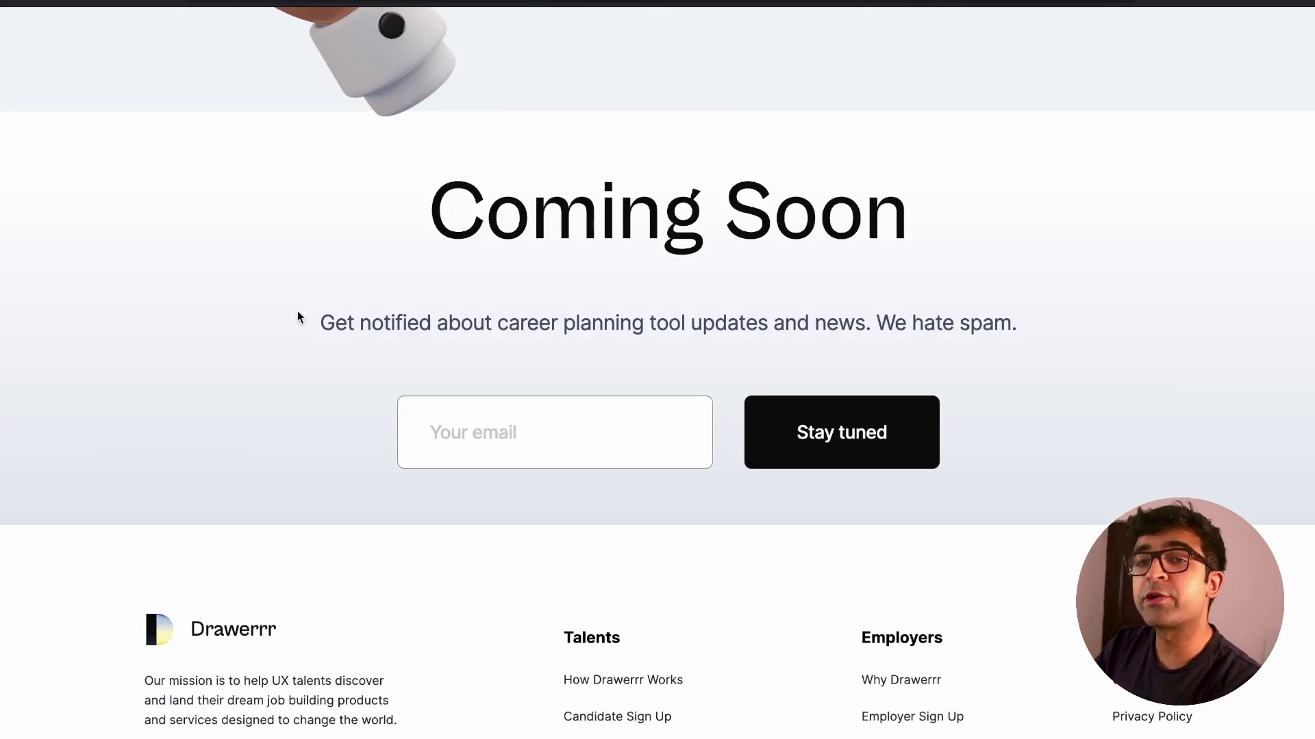
scroll(297, 311, down, 1)
scroll(297, 311, up, 12)
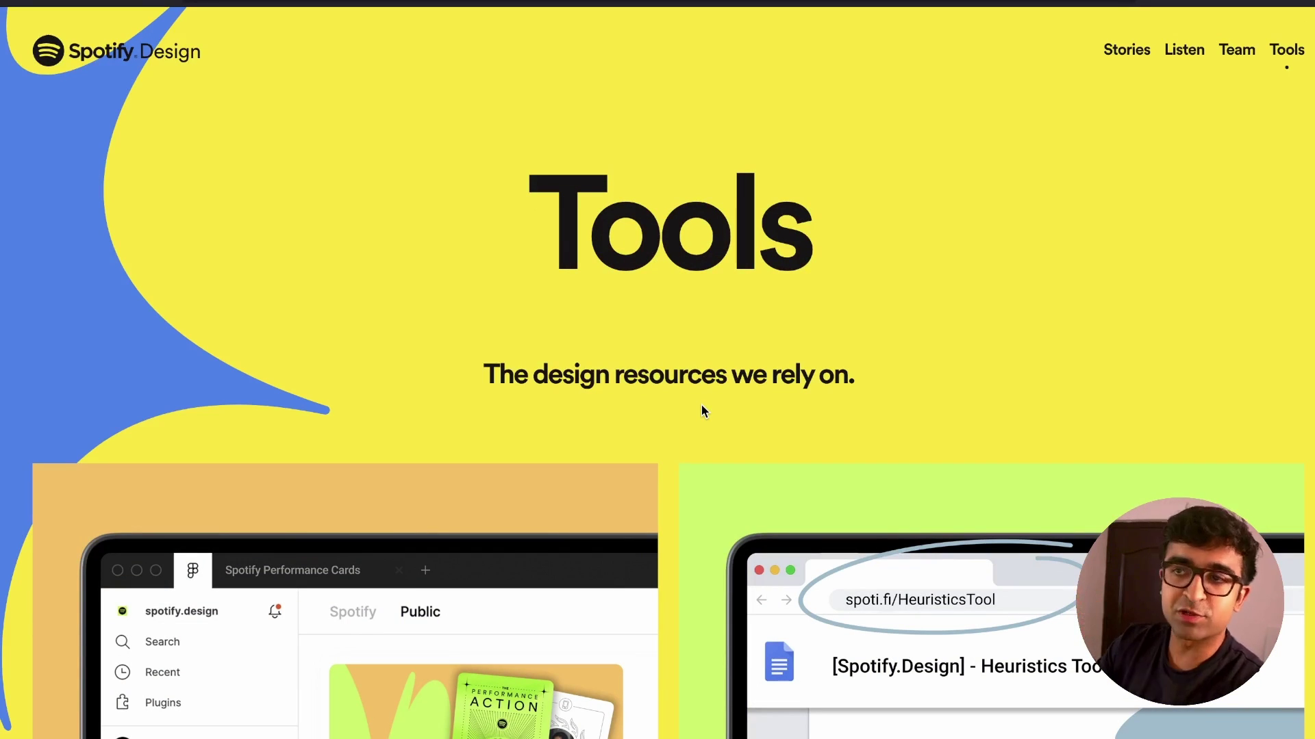
Step: Scroll through the Spotify Design Tools page's design resources down to the Process stories
scroll(552, 475, down, 6)
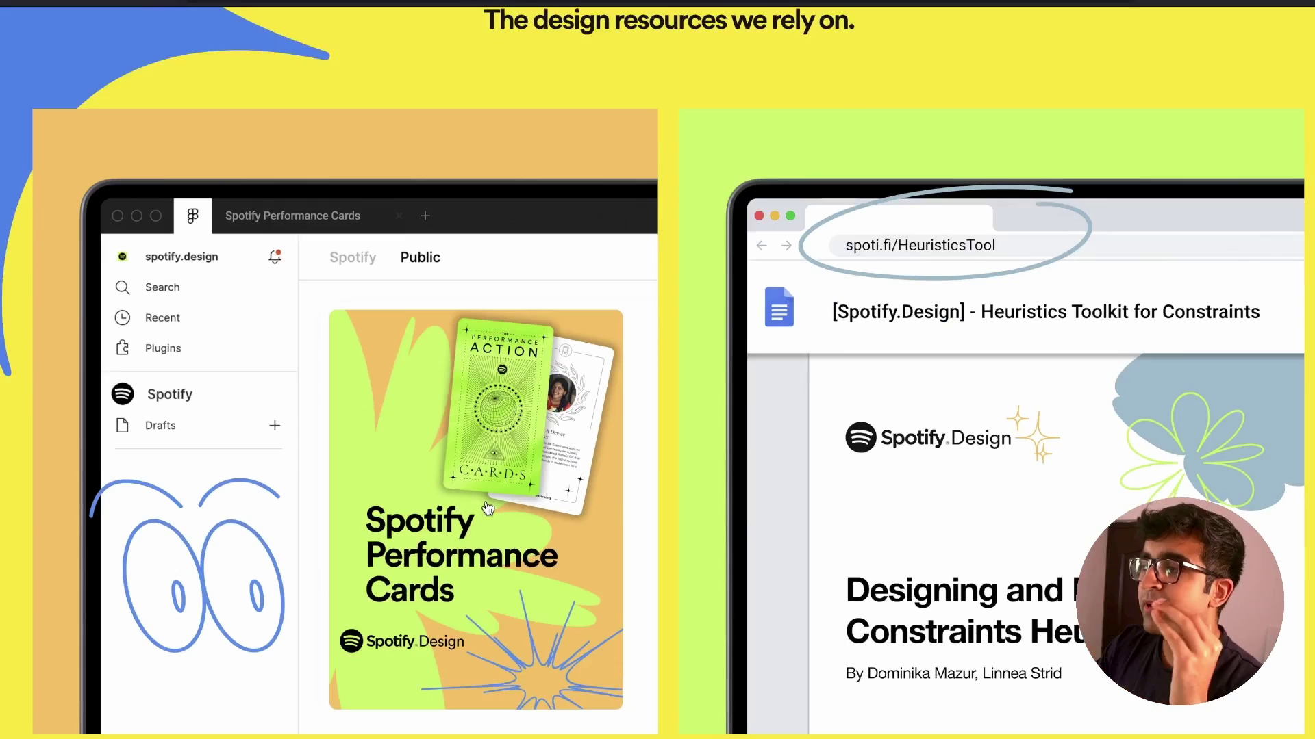
scroll(853, 346, down, 3)
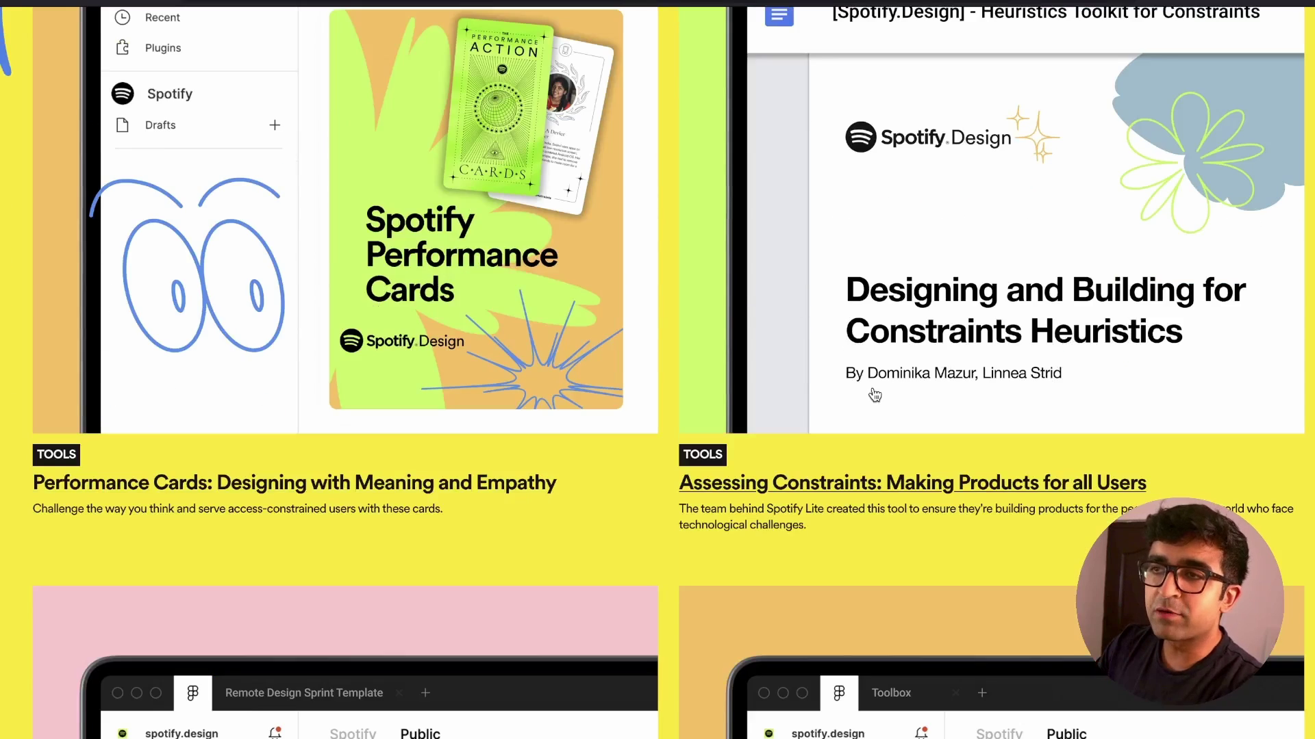
scroll(872, 390, up, 3)
scroll(873, 392, down, 6)
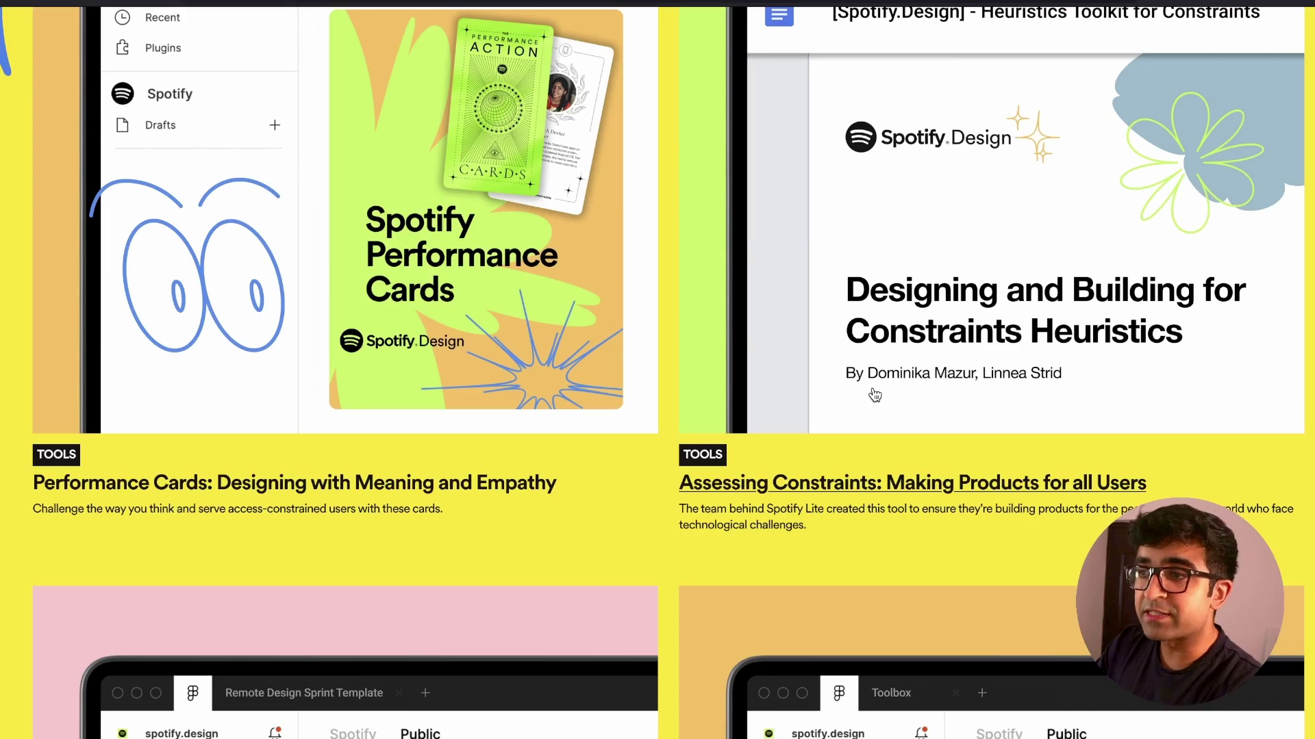
scroll(383, 400, down, 4)
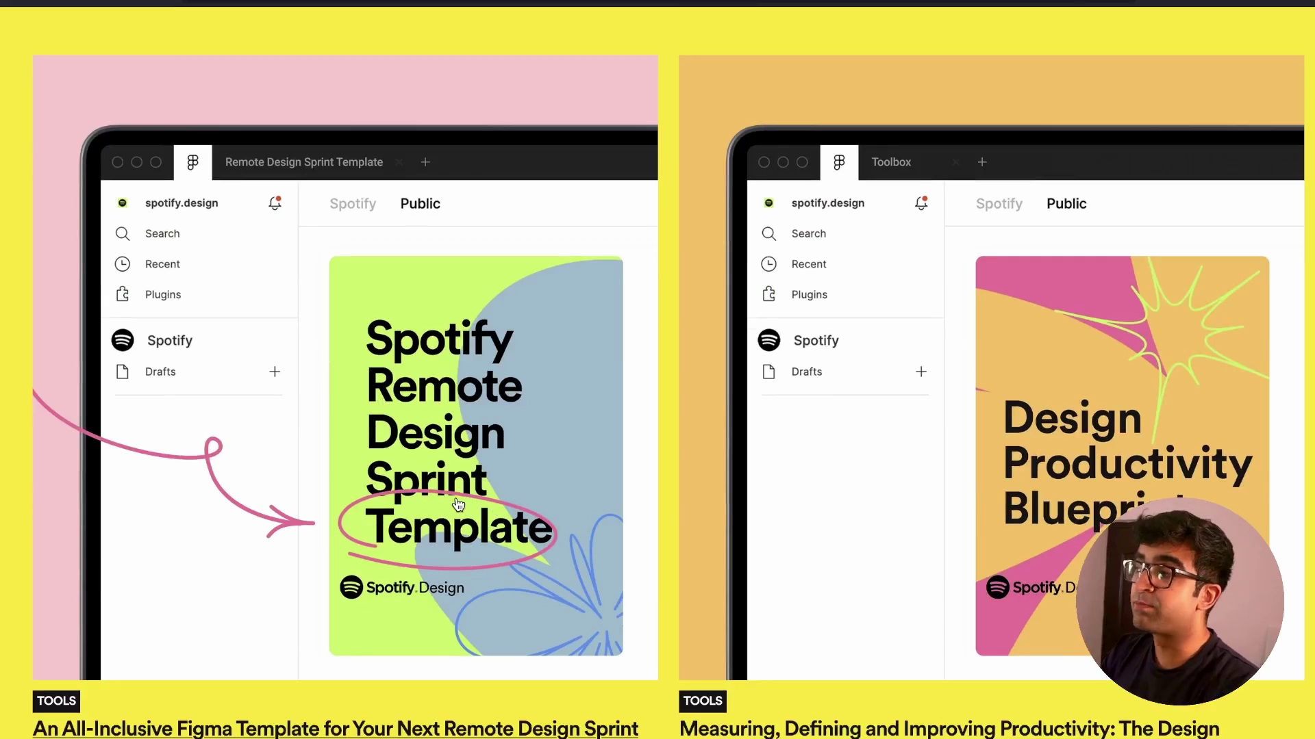
scroll(793, 302, down, 20)
scroll(806, 329, up, 5)
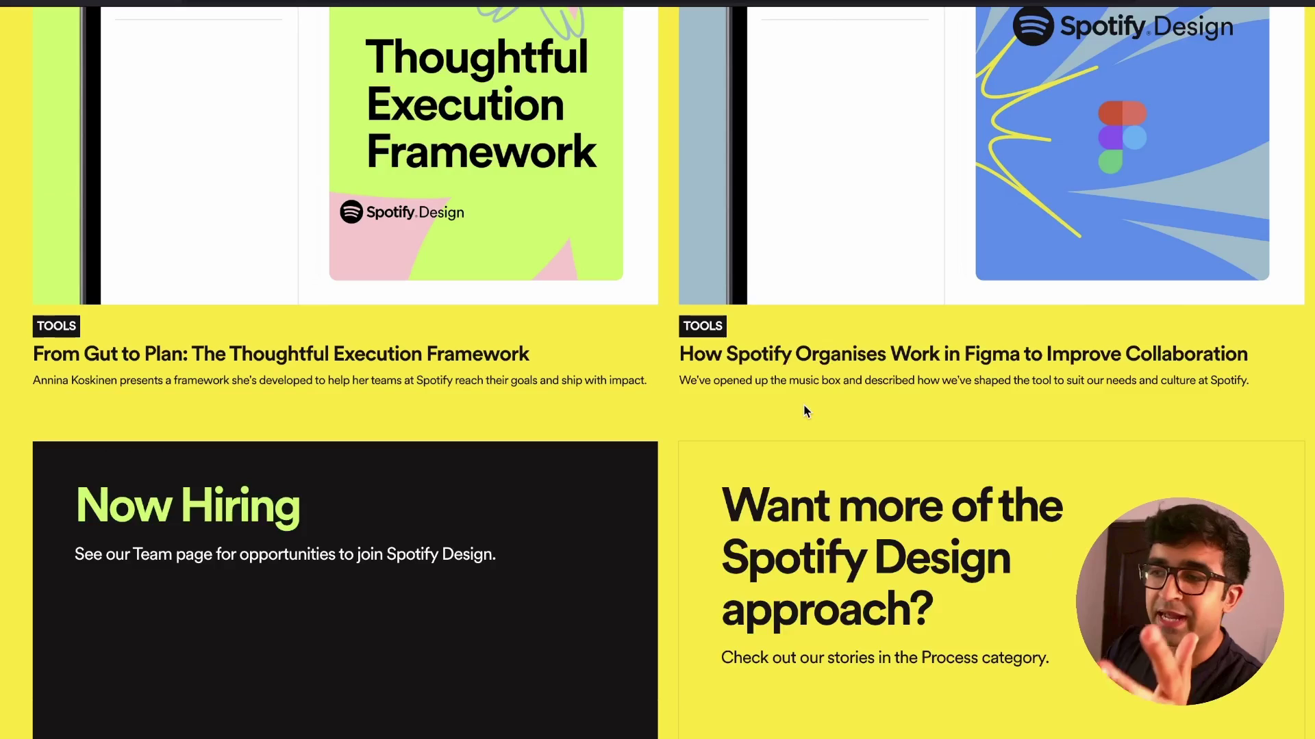
scroll(861, 568, down, 3)
Step: Open the full list of Spotify Design's Process stories and scroll through it
click(859, 564)
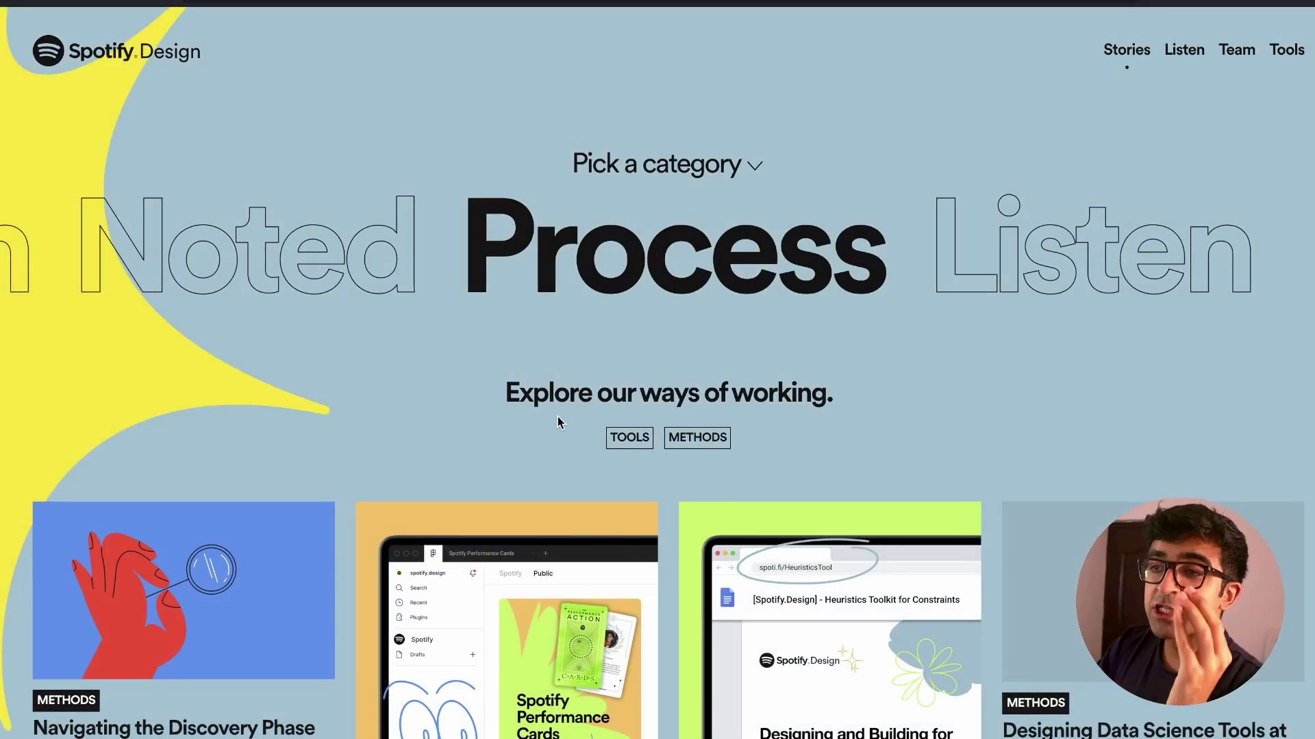
scroll(557, 422, down, 8)
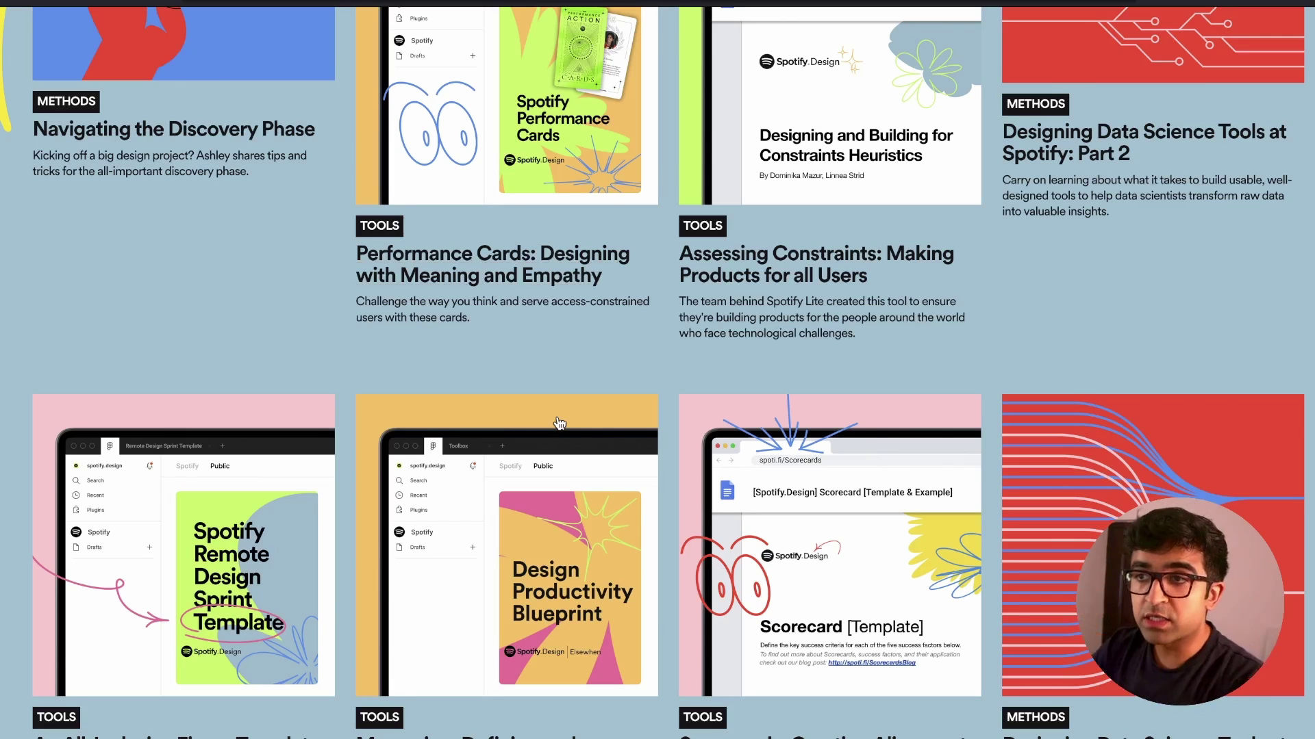
scroll(403, 286, up, 6)
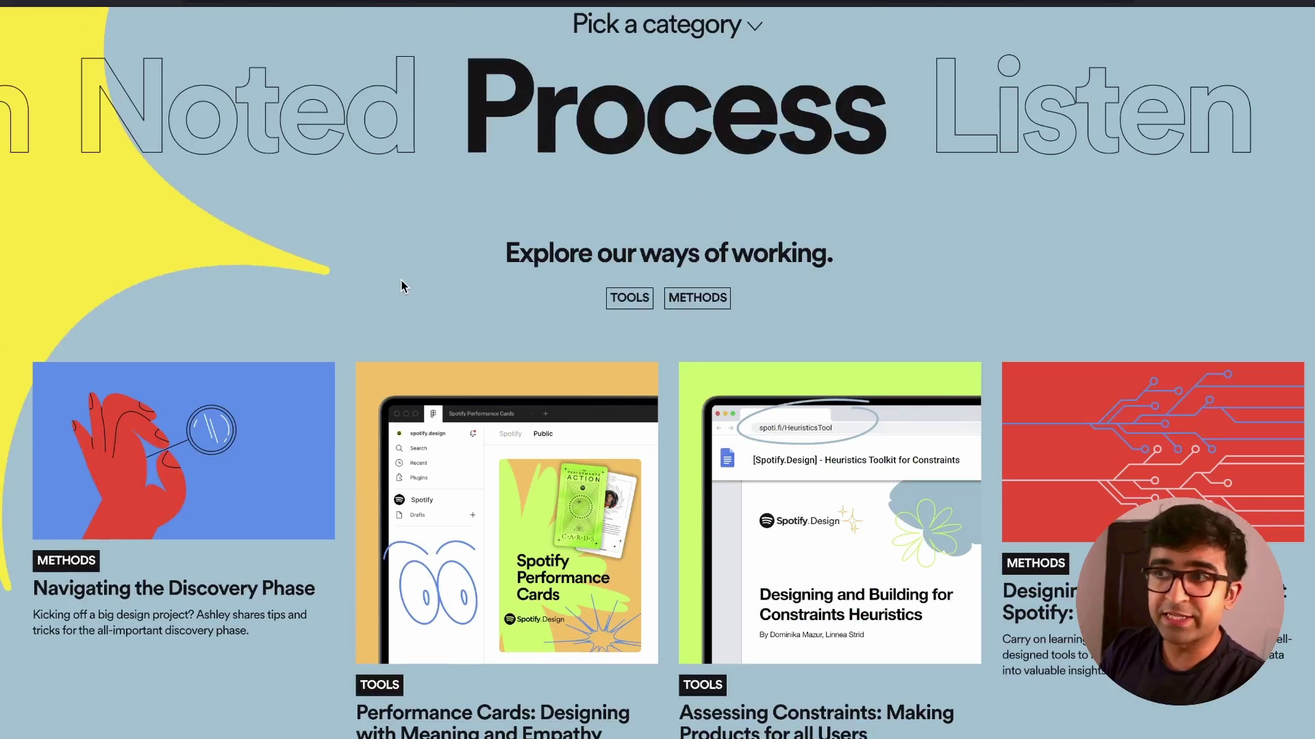
Step: Switch to the Inspiration category and scroll through its In the Spotlight designer profiles
click(663, 25)
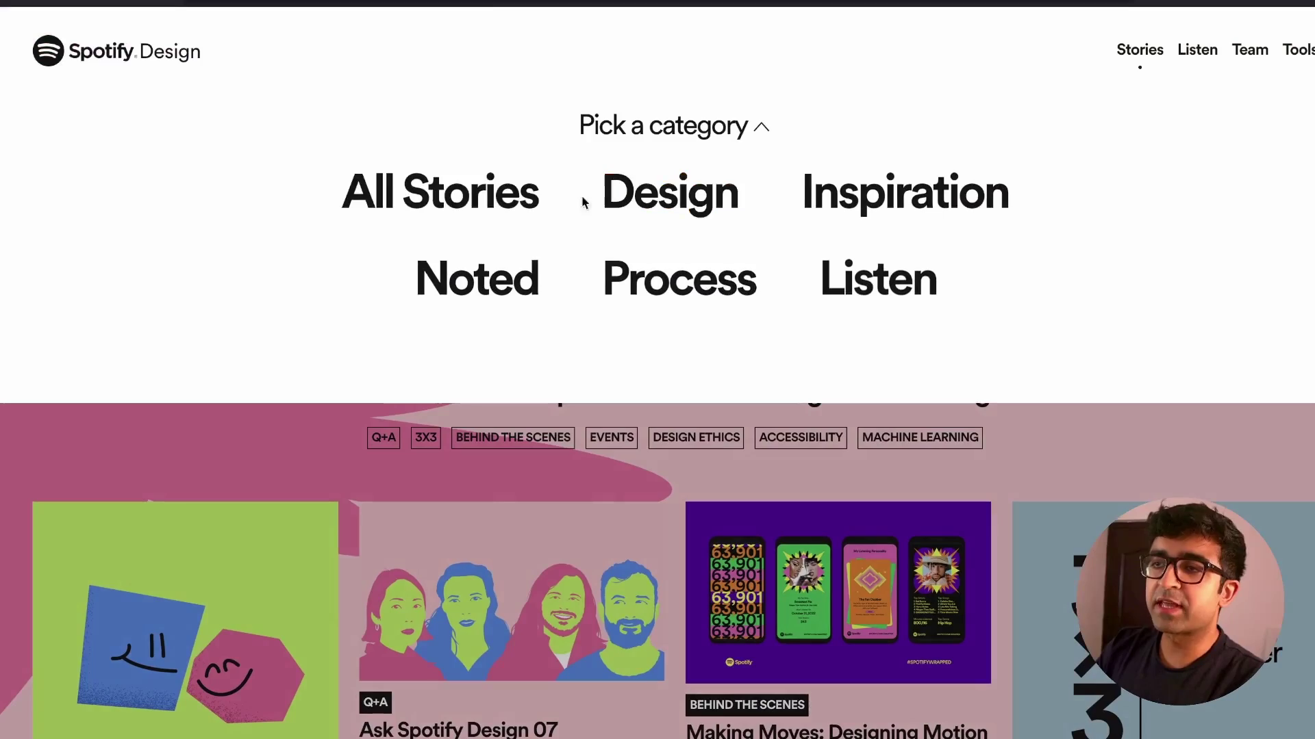
click(870, 200)
click(706, 165)
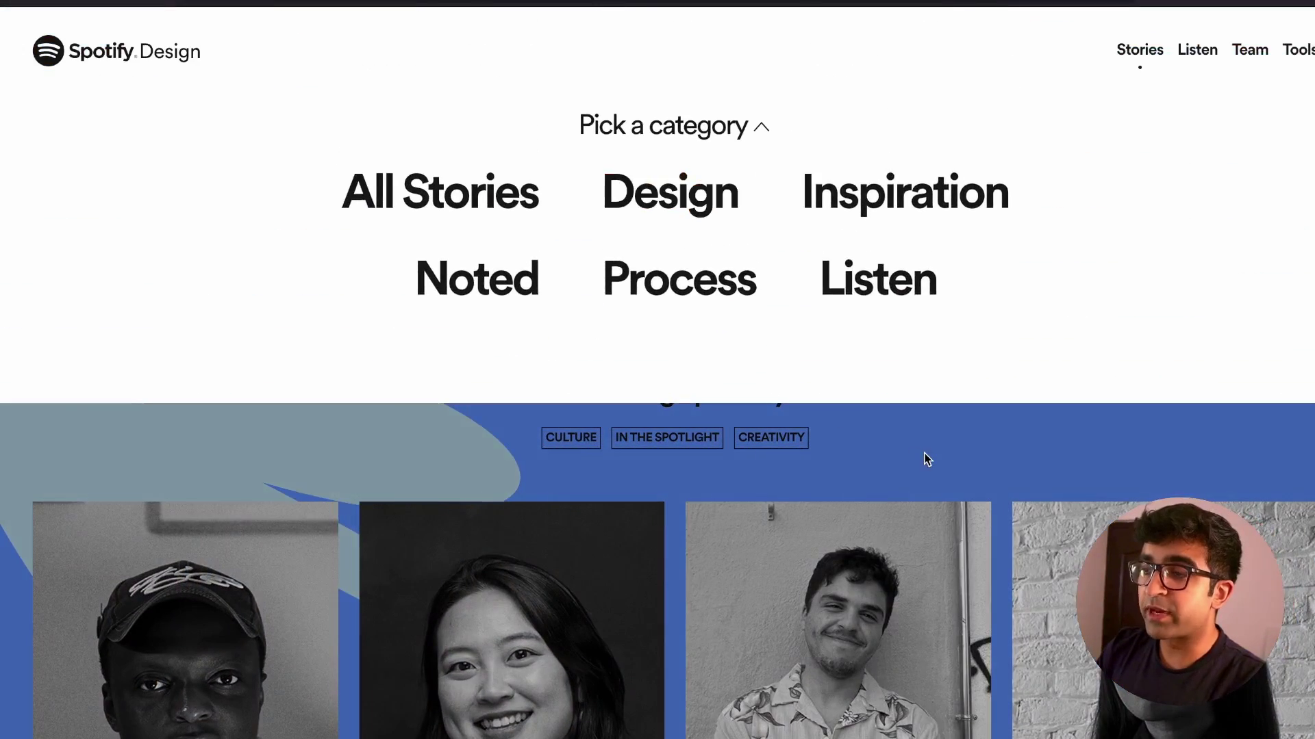
scroll(836, 472, down, 3)
scroll(836, 472, down, 9)
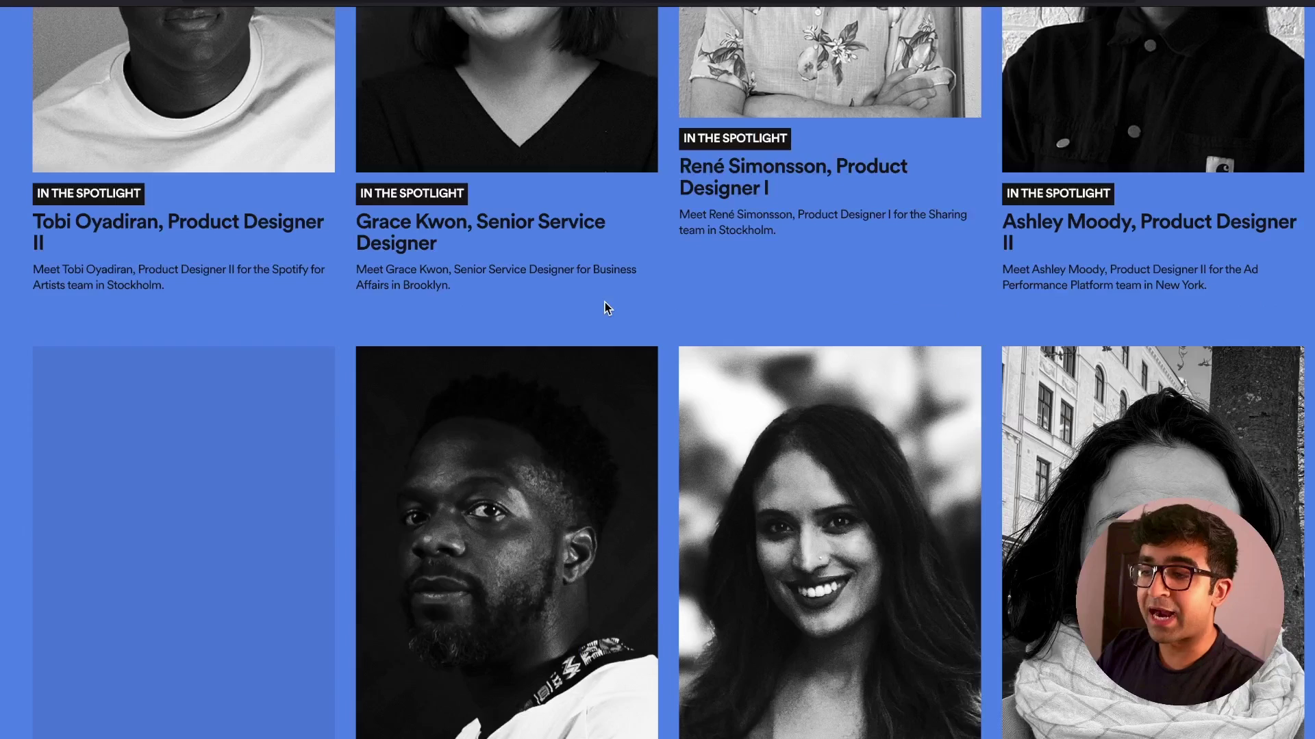
scroll(606, 301, down, 7)
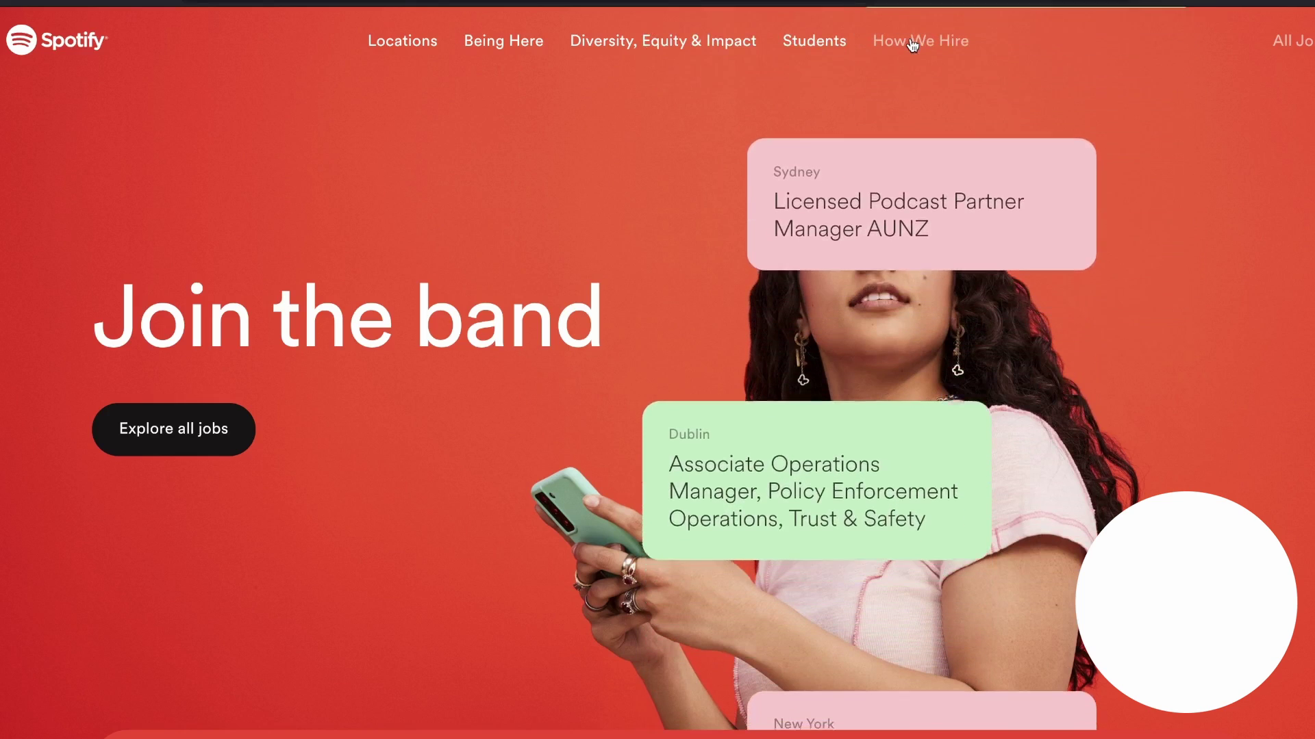
Step: Open Spotify Jobs' How We Hire page and scroll to the Apply, Interview and Decision cards
click(913, 40)
scroll(665, 309, down, 5)
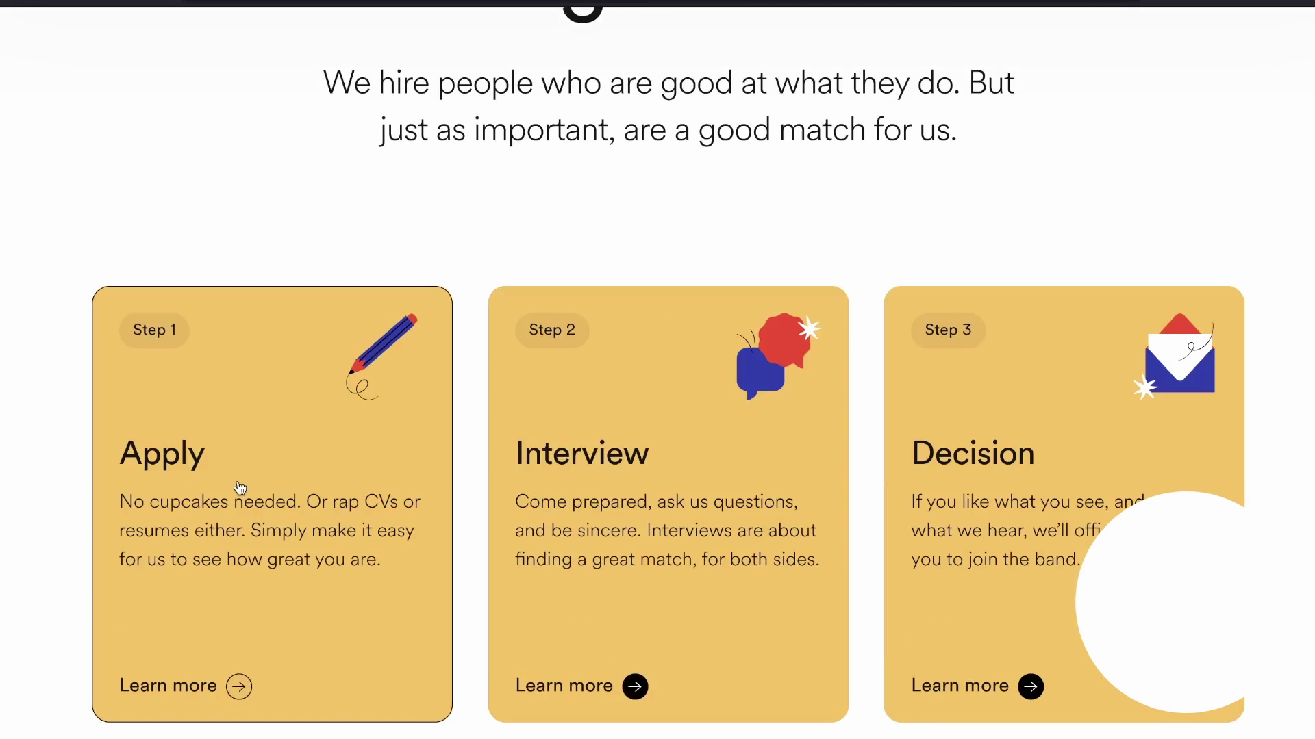
scroll(236, 487, down, 8)
scroll(311, 400, up, 5)
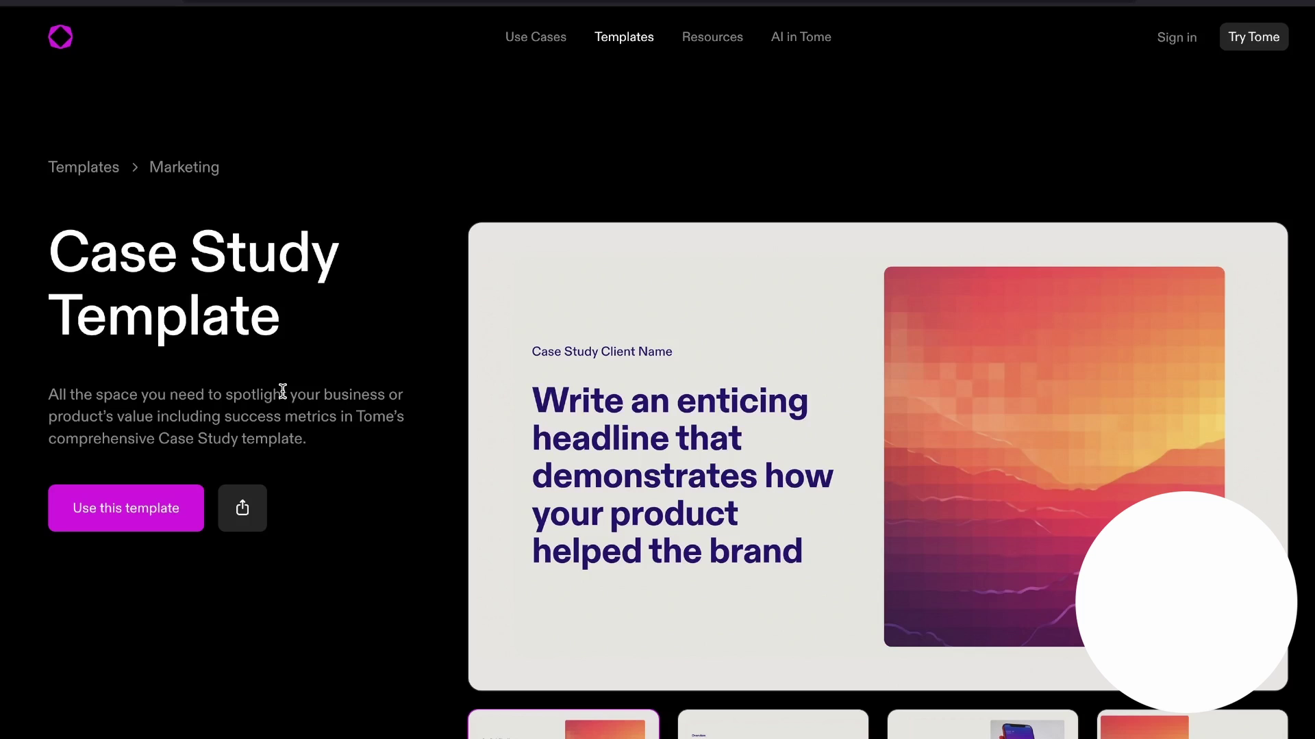
Step: Make an editable 'Case Study (Copy)' from Tome's Case Study template
scroll(282, 391, down, 3)
scroll(282, 391, up, 4)
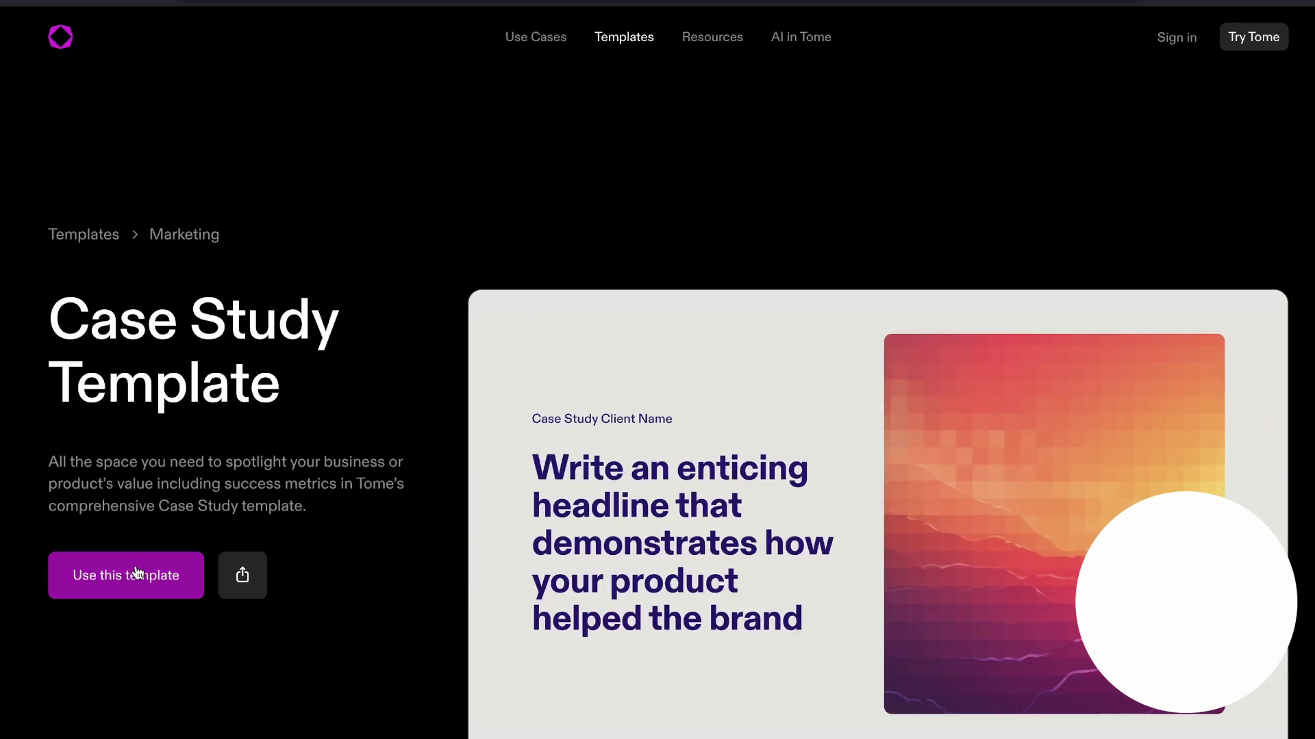
drag(88, 314, 355, 385)
click(363, 368)
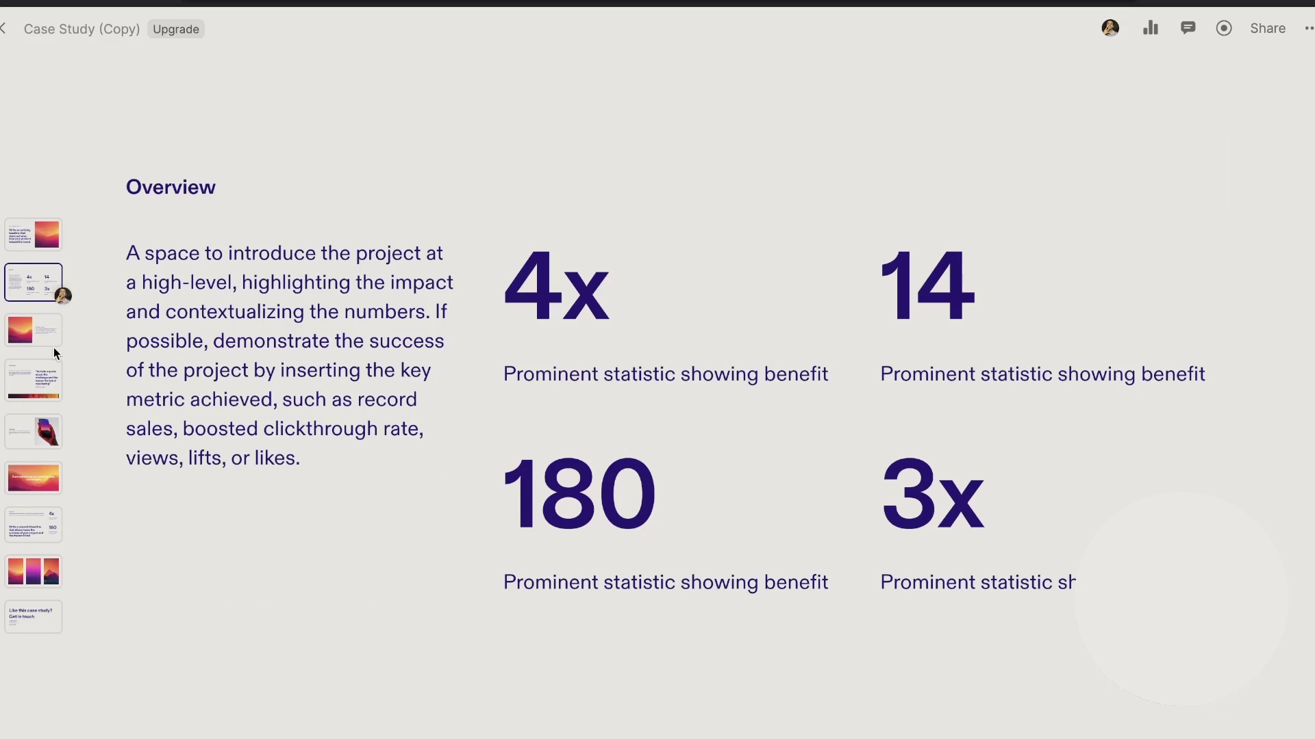
Step: From the Overview description, browse the Ctrl+K command menu and open the Heading/Body/List Add text panel
click(235, 313)
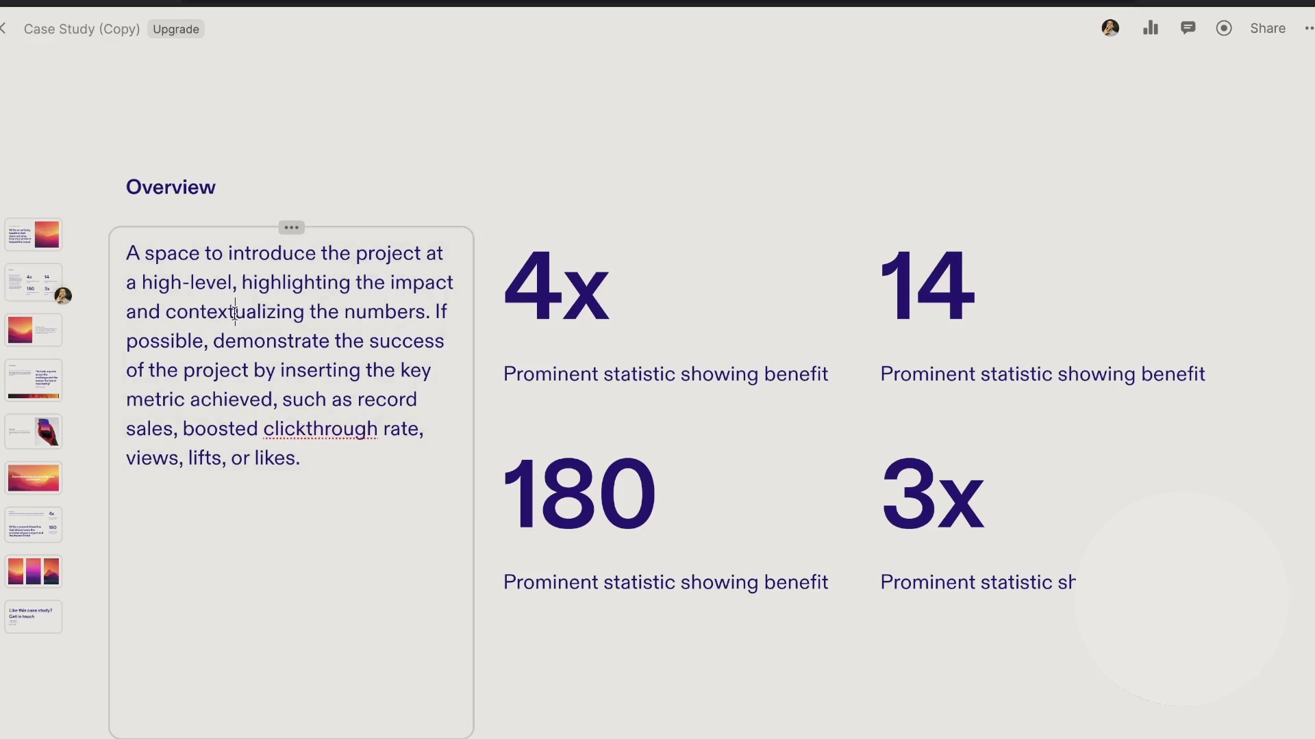
key(ctrl+k)
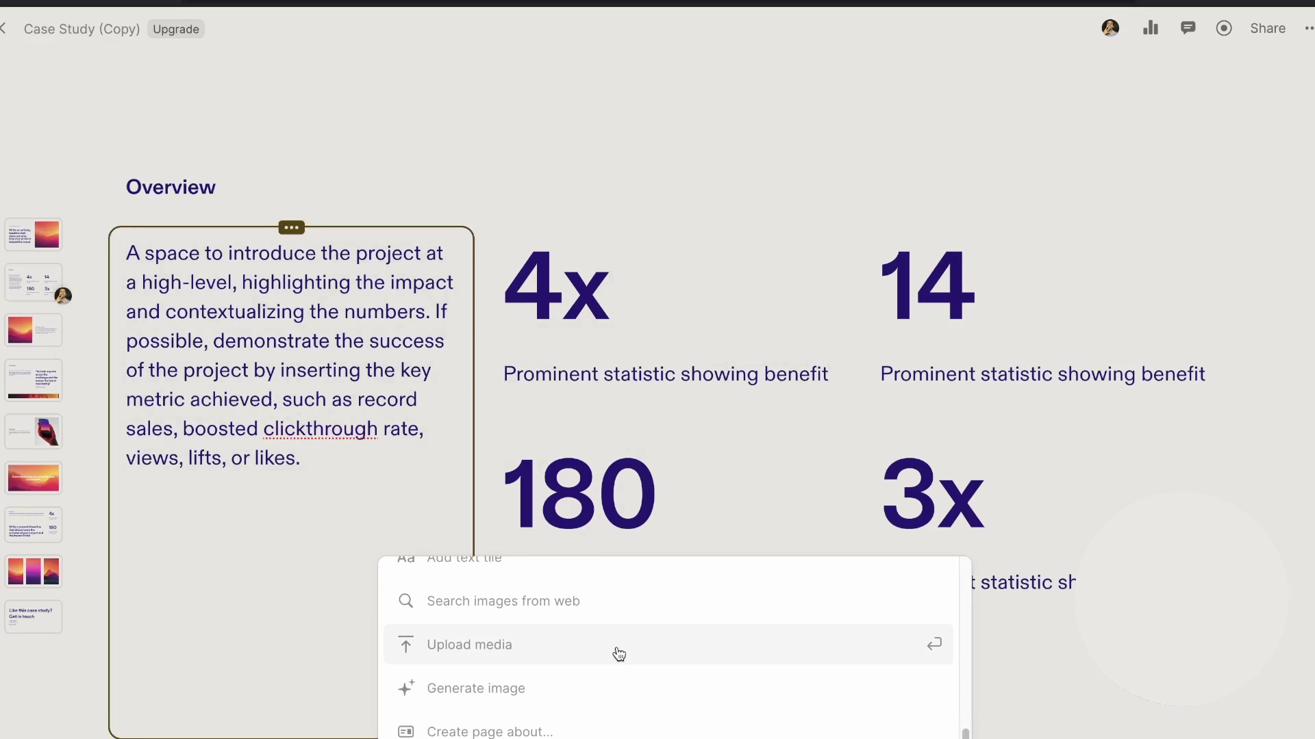
scroll(479, 649, up, 1)
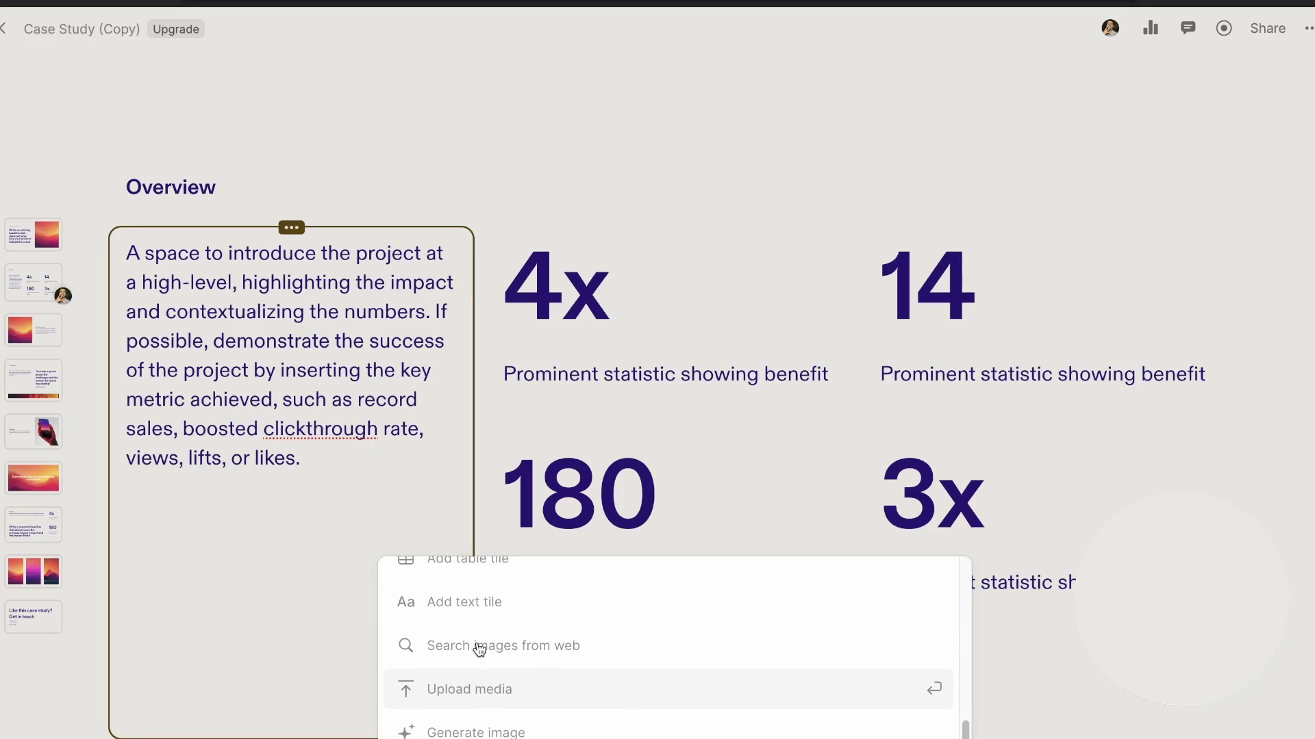
scroll(479, 649, up, 7)
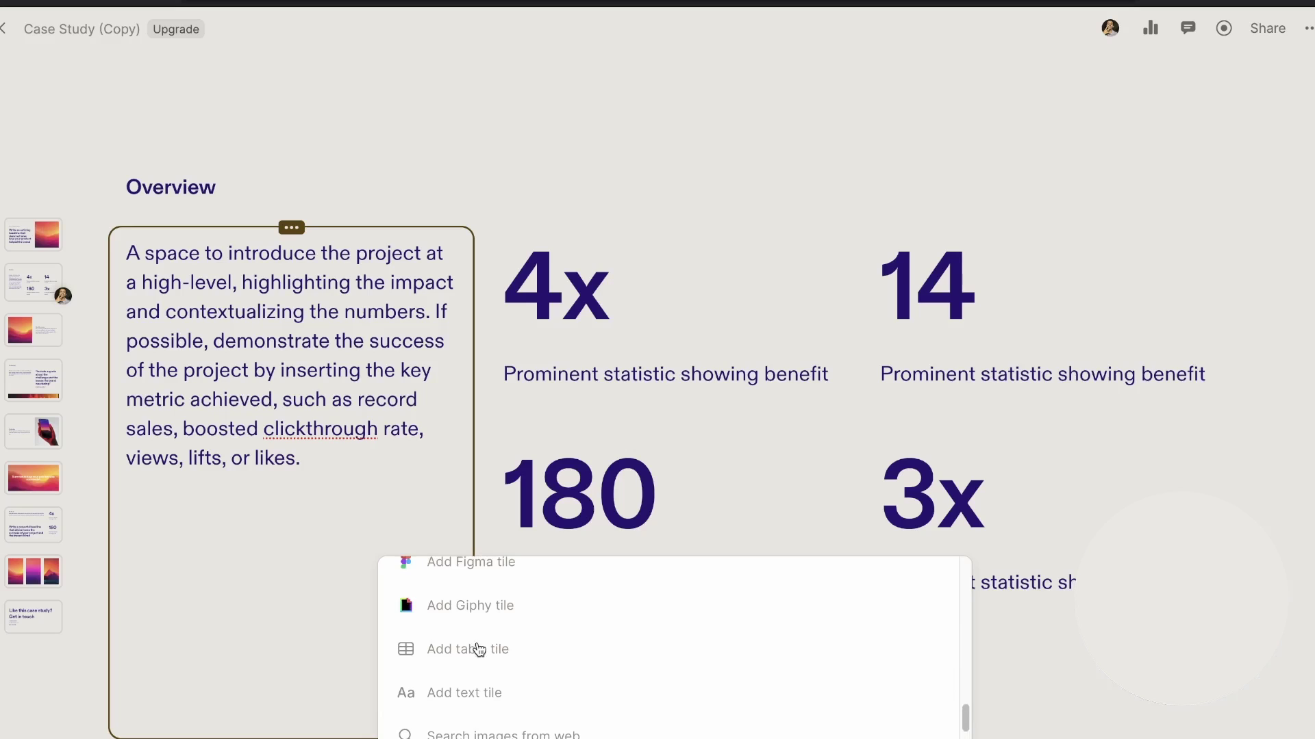
scroll(479, 650, up, 2)
scroll(479, 649, down, 6)
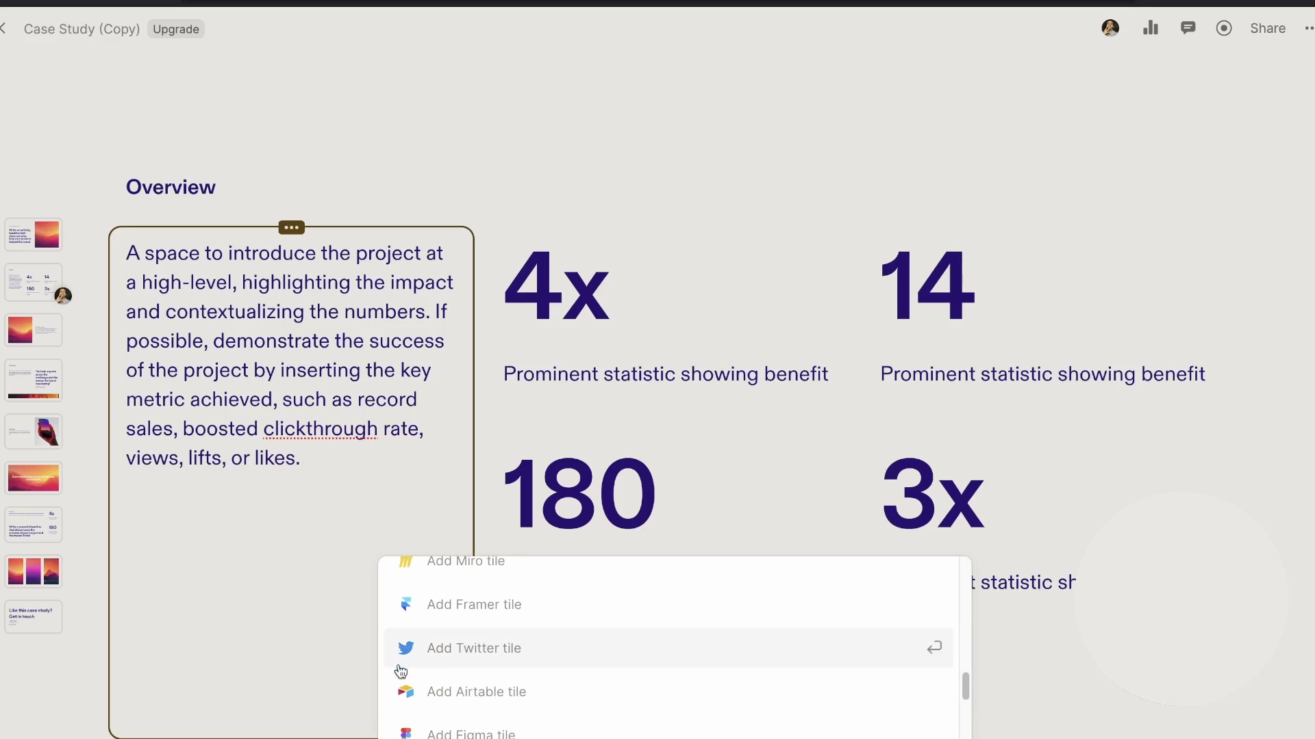
scroll(479, 657, up, 10)
scroll(480, 657, down, 5)
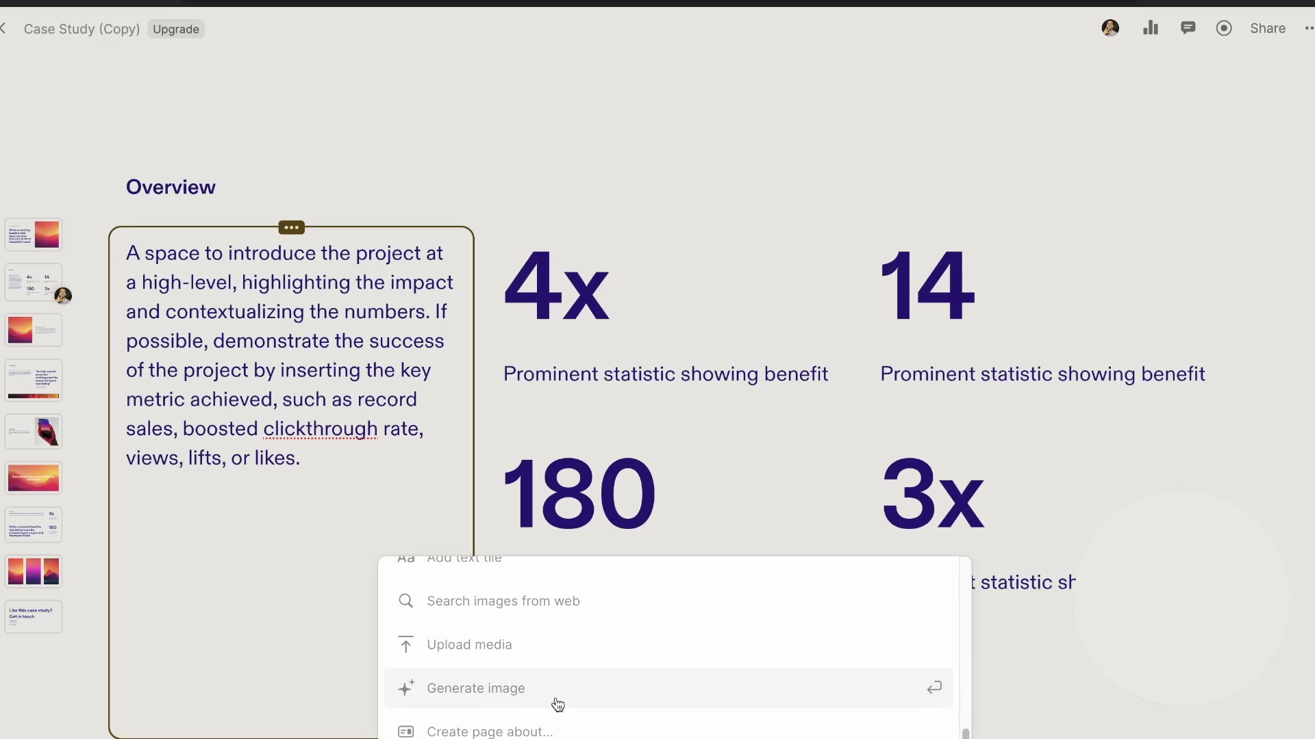
scroll(558, 705, up, 2)
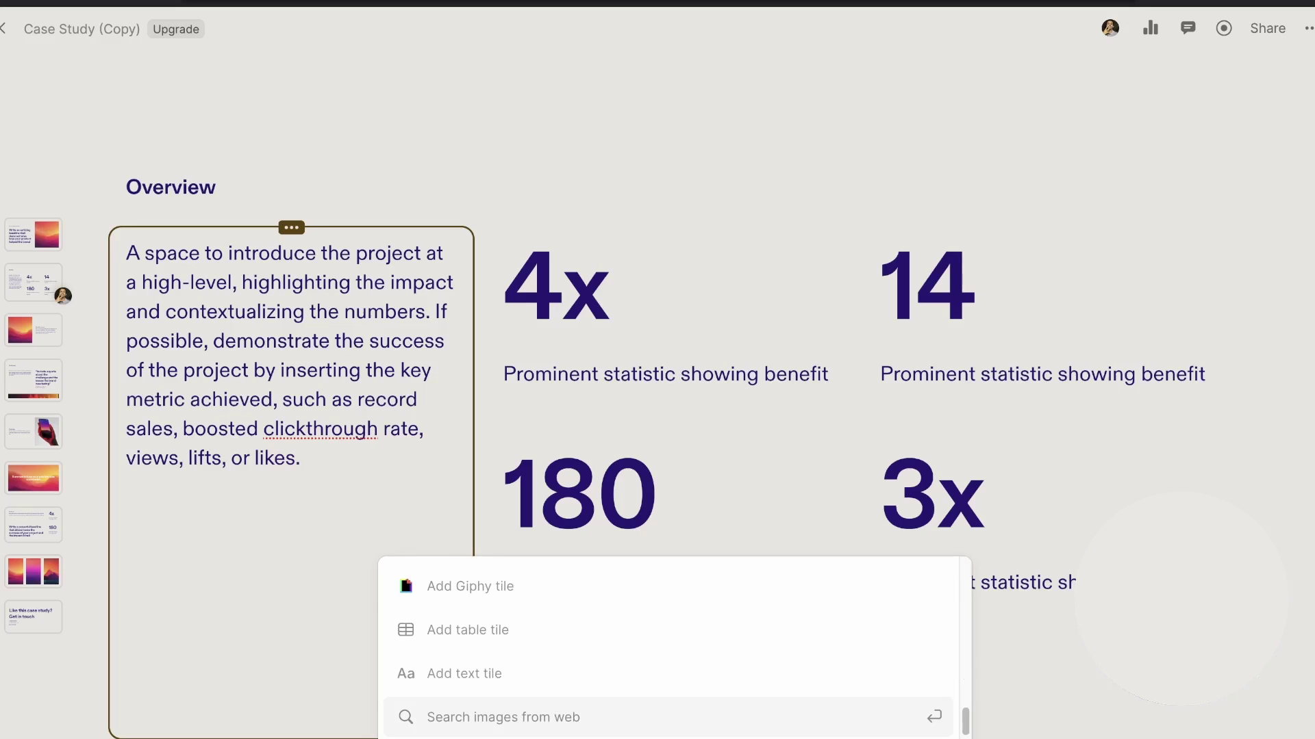
click(558, 704)
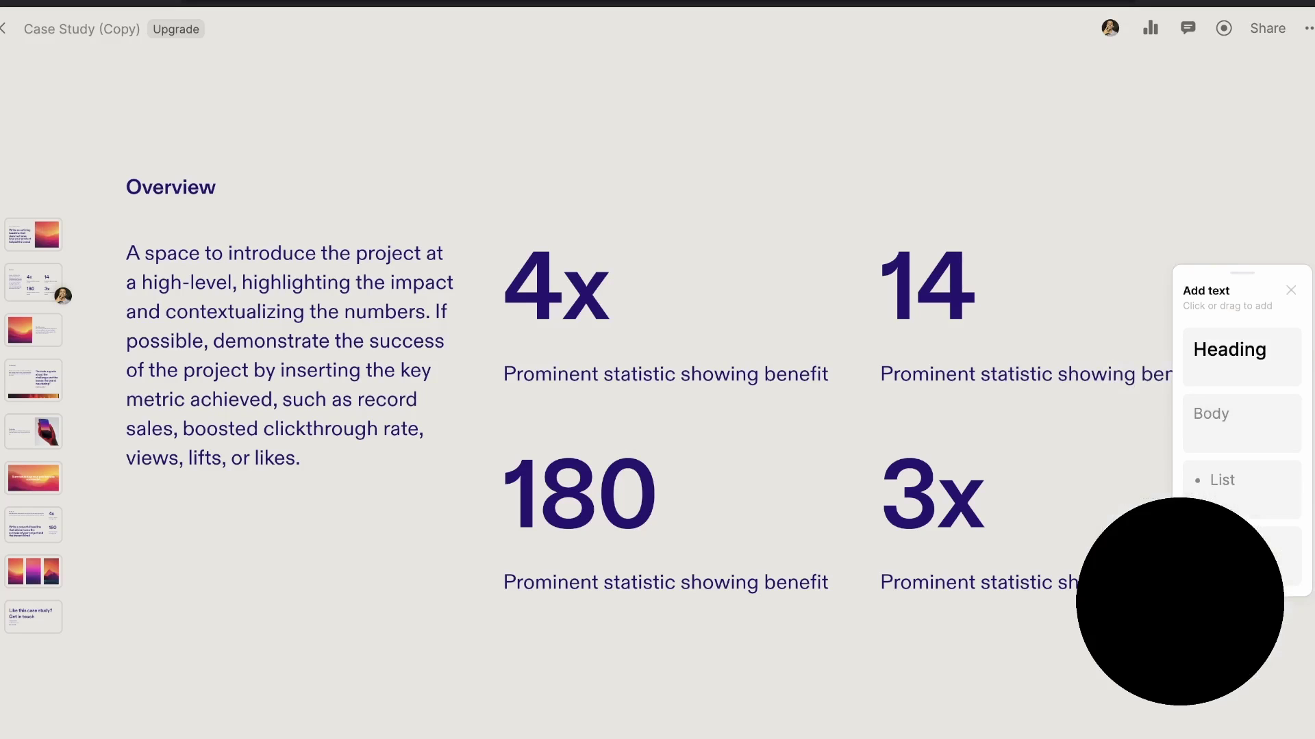
Step: Try AI edit on the first statistic's caption, dismiss it, and go to The Solution slide
triple_click(556, 372)
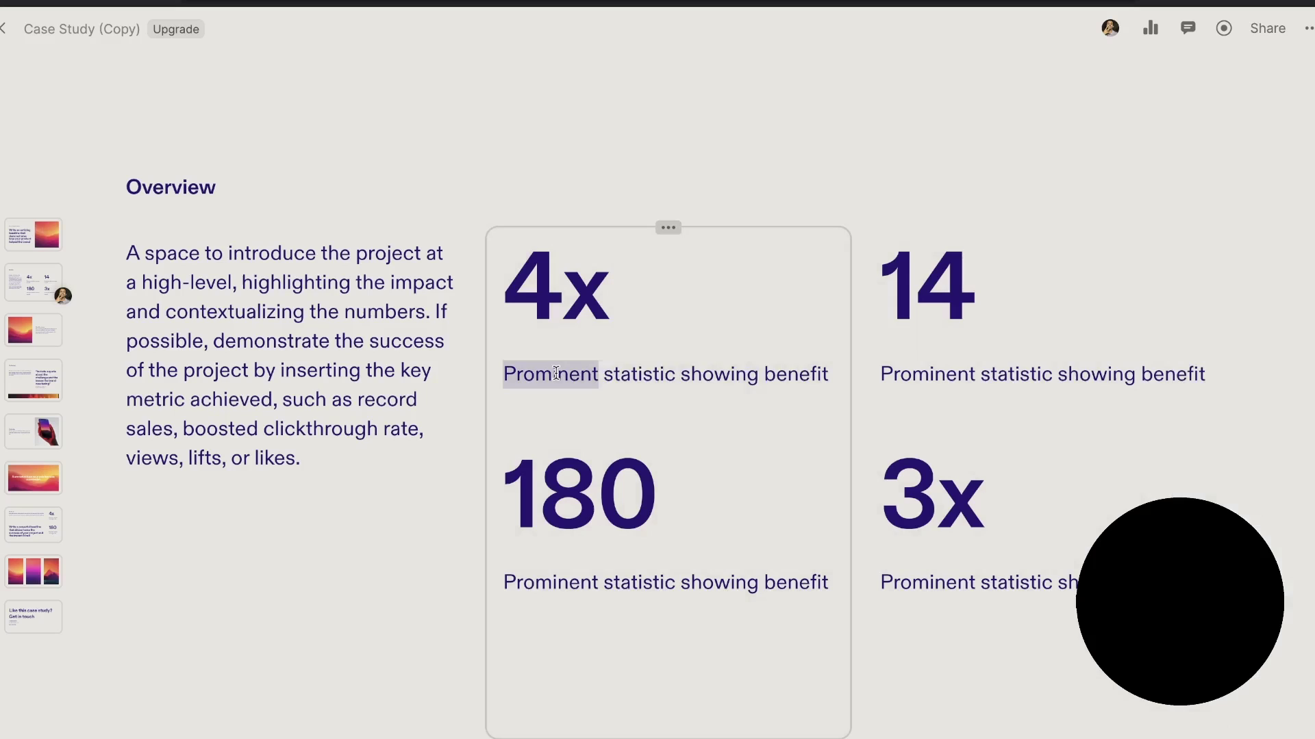
click(867, 340)
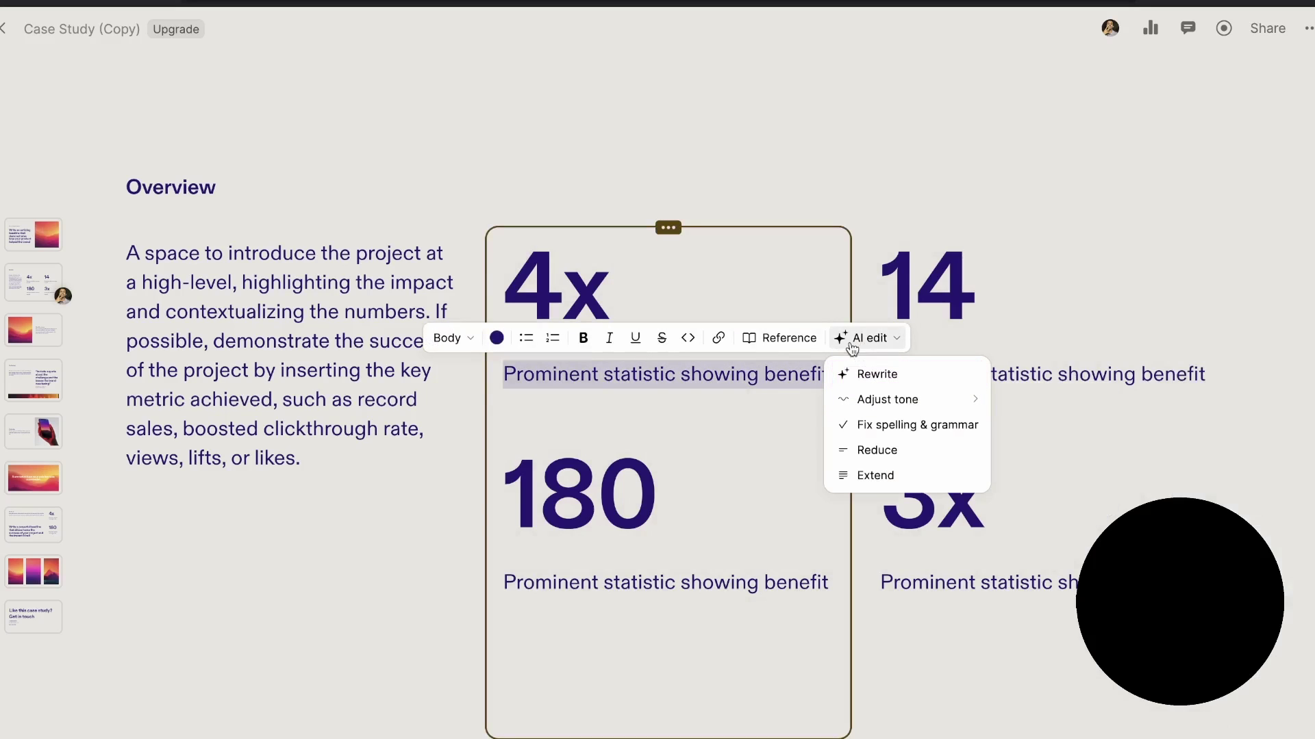
click(272, 382)
click(46, 433)
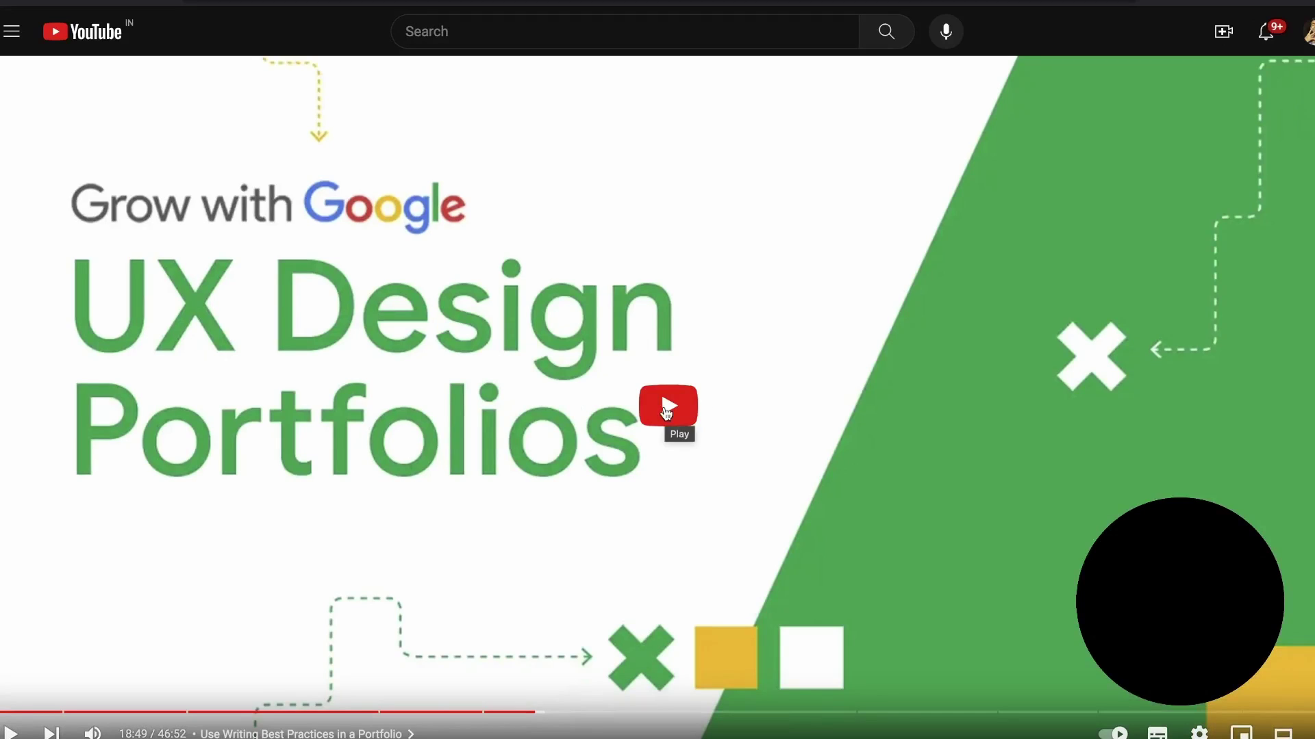
Step: Read the Build a Website Design Portfolio video's title and description
scroll(666, 411, down, 3)
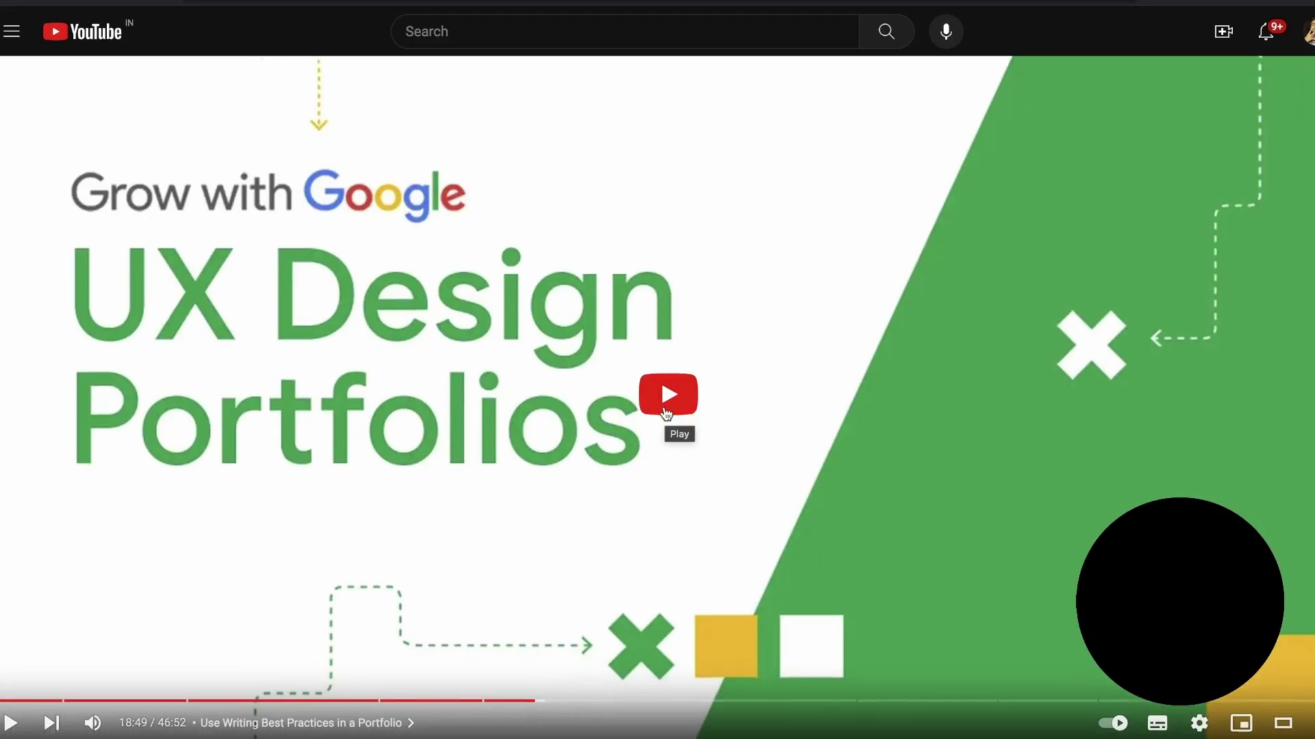
scroll(96, 435, down, 3)
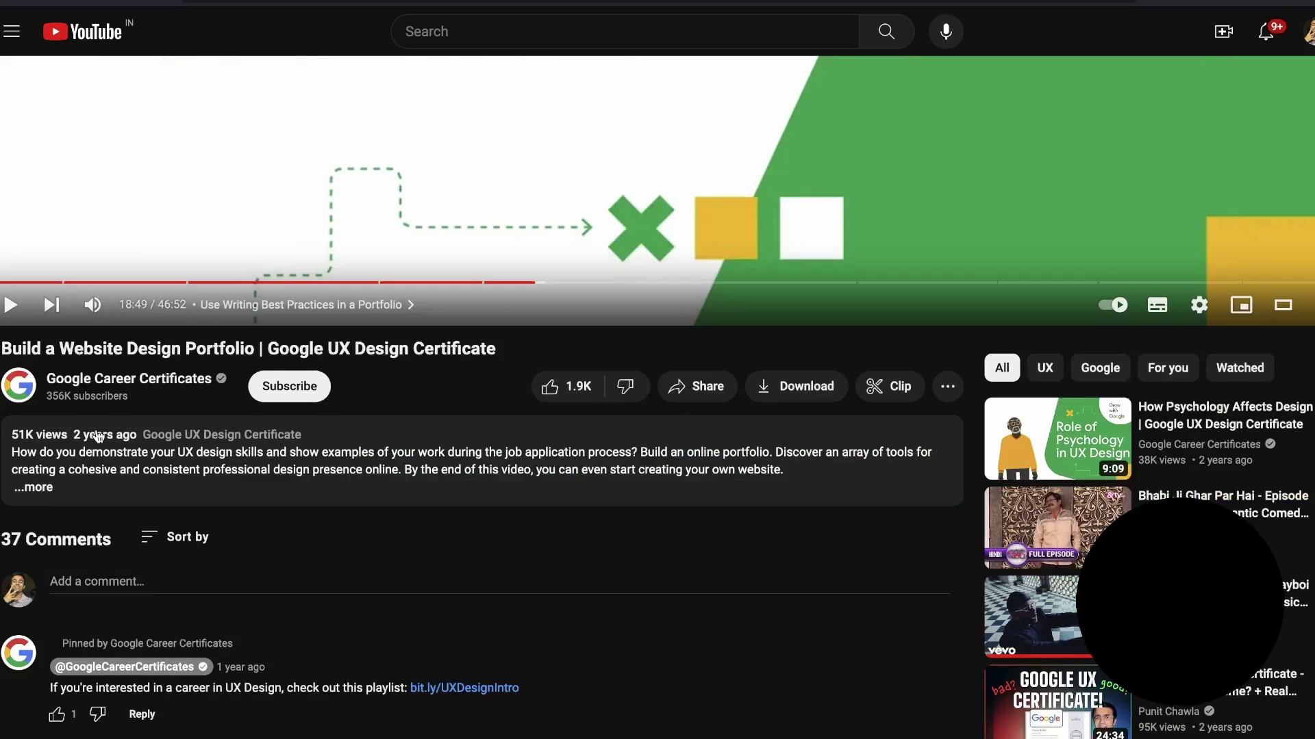
scroll(37, 496, up, 1)
mouse_move(74, 471)
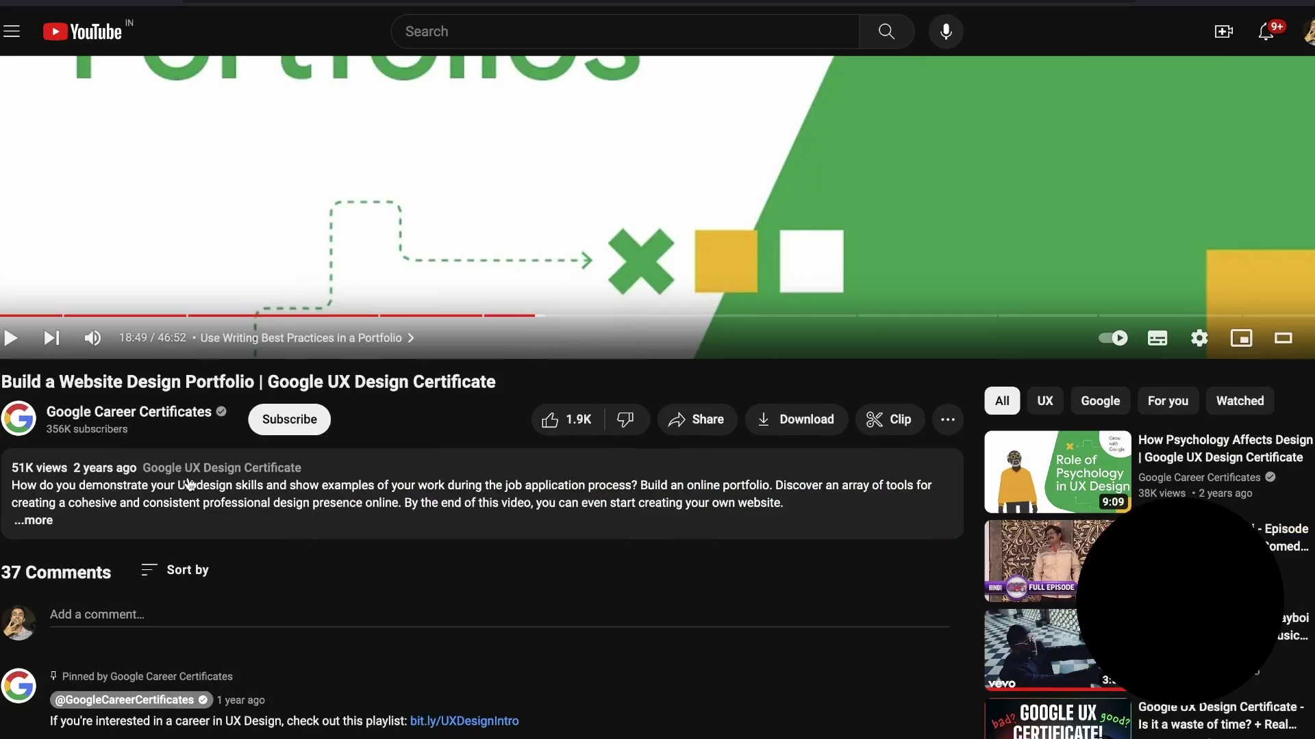
scroll(190, 484, up, 6)
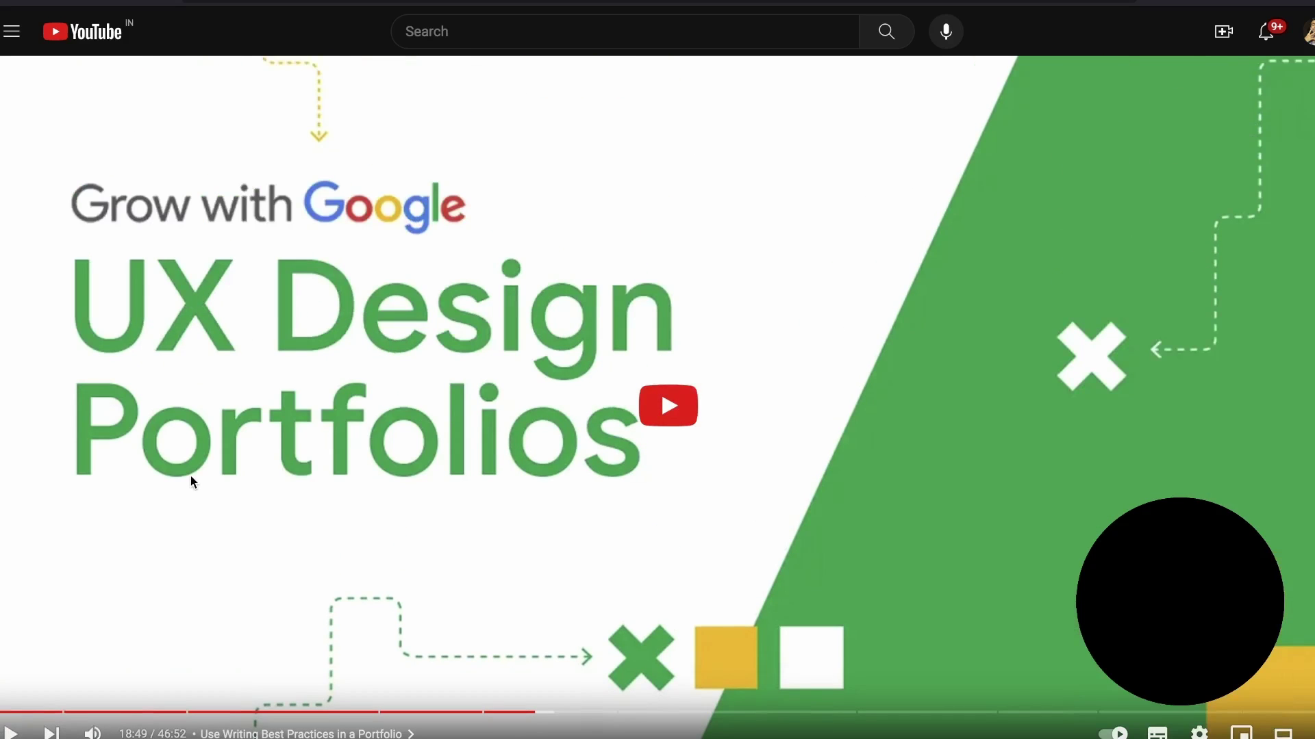
scroll(190, 475, down, 4)
drag(4, 513, 497, 514)
click(293, 519)
click(509, 516)
scroll(507, 520, up, 4)
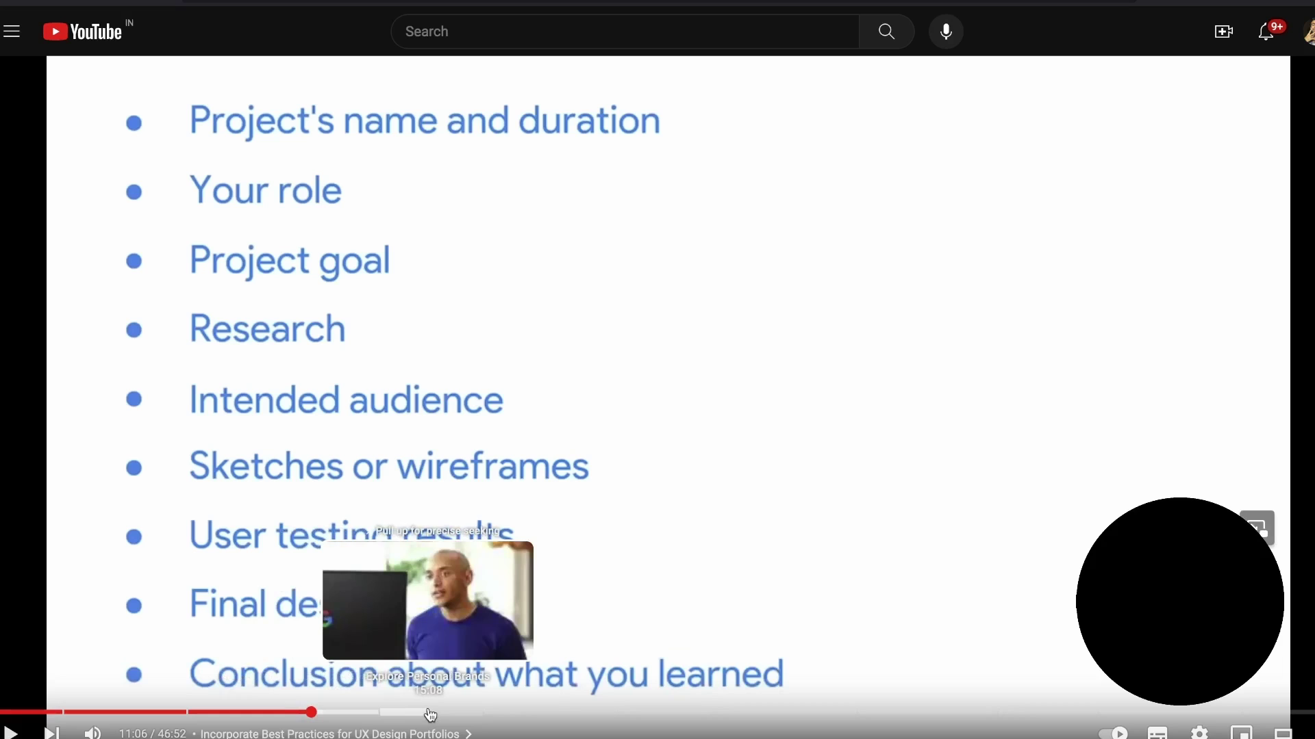
Step: Skip the video ahead through chapters at 18:28, 23:39 and 31:09
drag(440, 719, 528, 711)
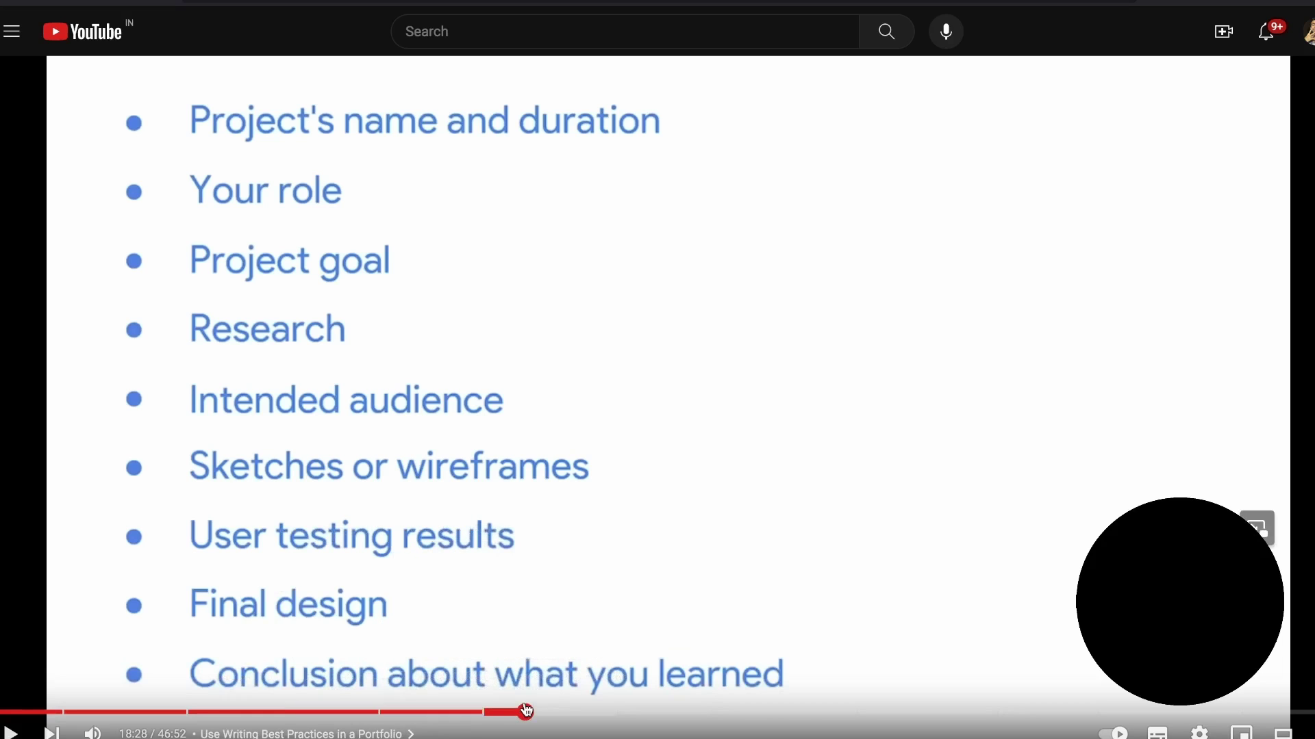
click(675, 712)
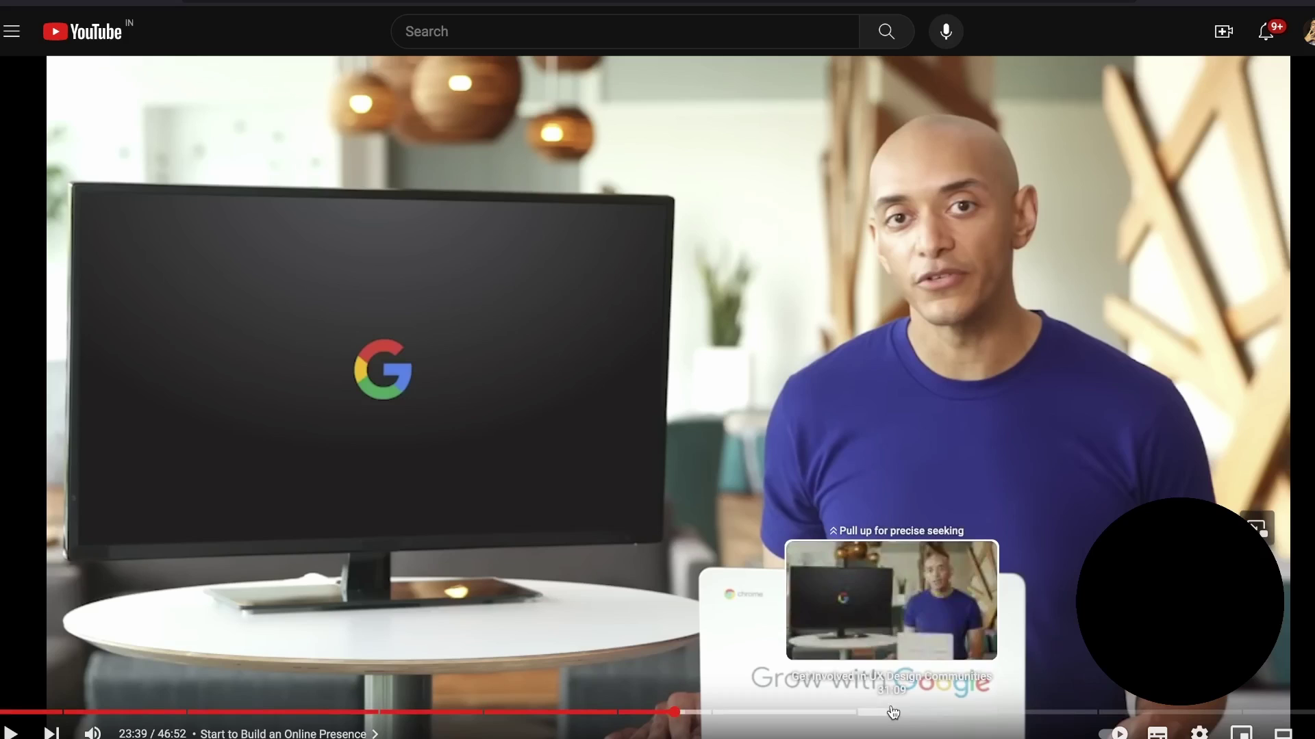
click(891, 712)
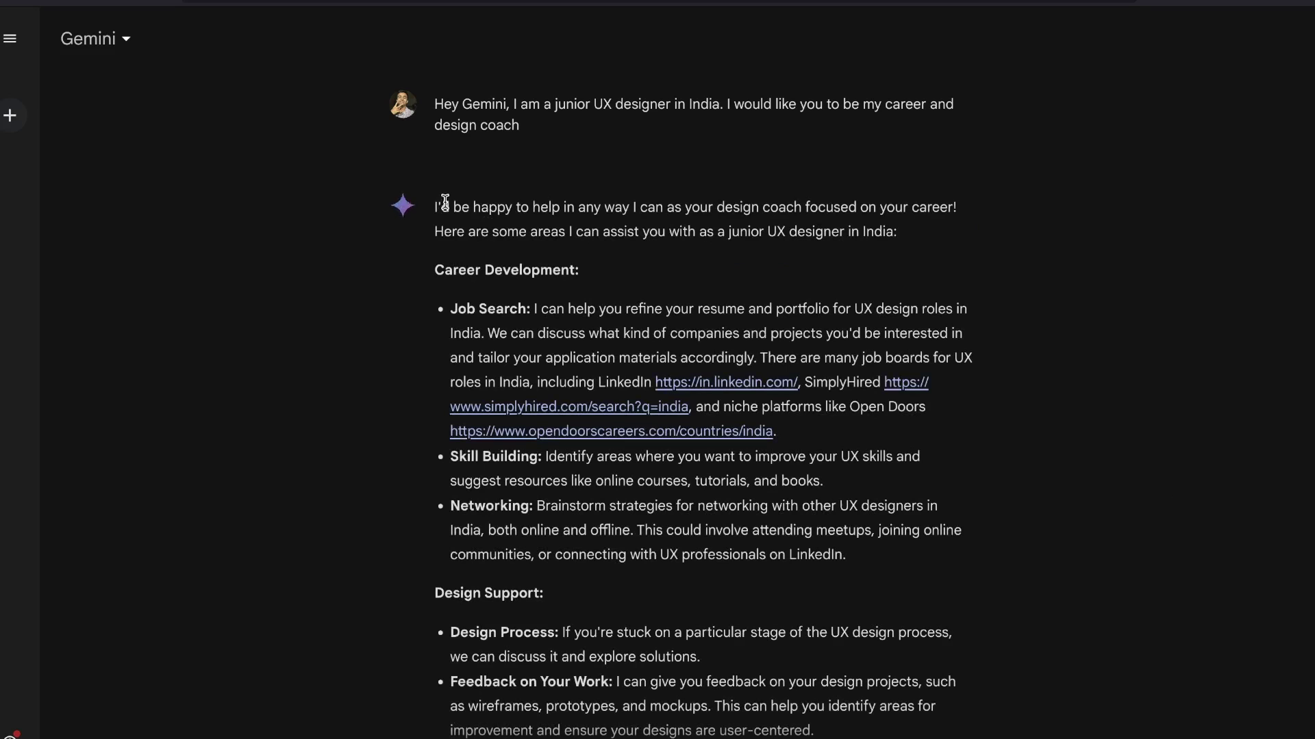
Step: Read Gemini's coaching reply down to Additional Resources and the four starter questions
drag(442, 207, 890, 483)
scroll(743, 598, down, 1)
scroll(742, 597, down, 5)
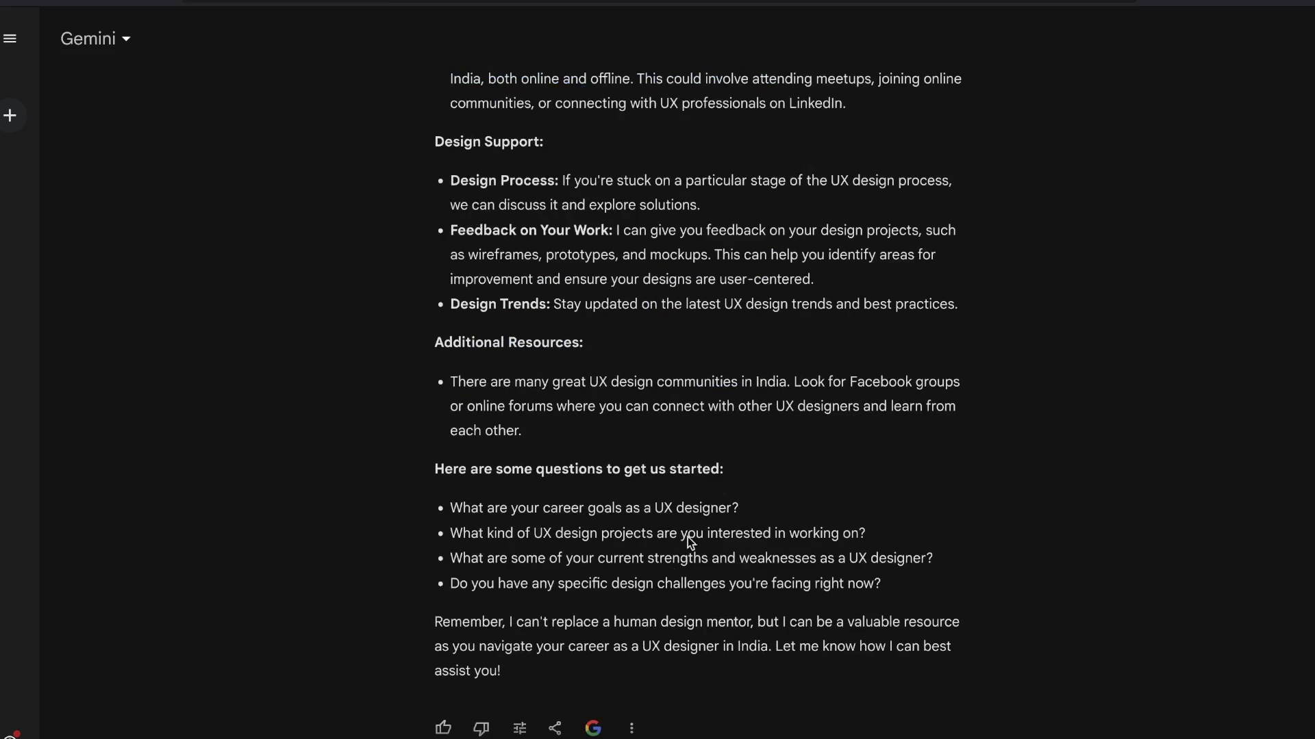
scroll(890, 567, down, 1)
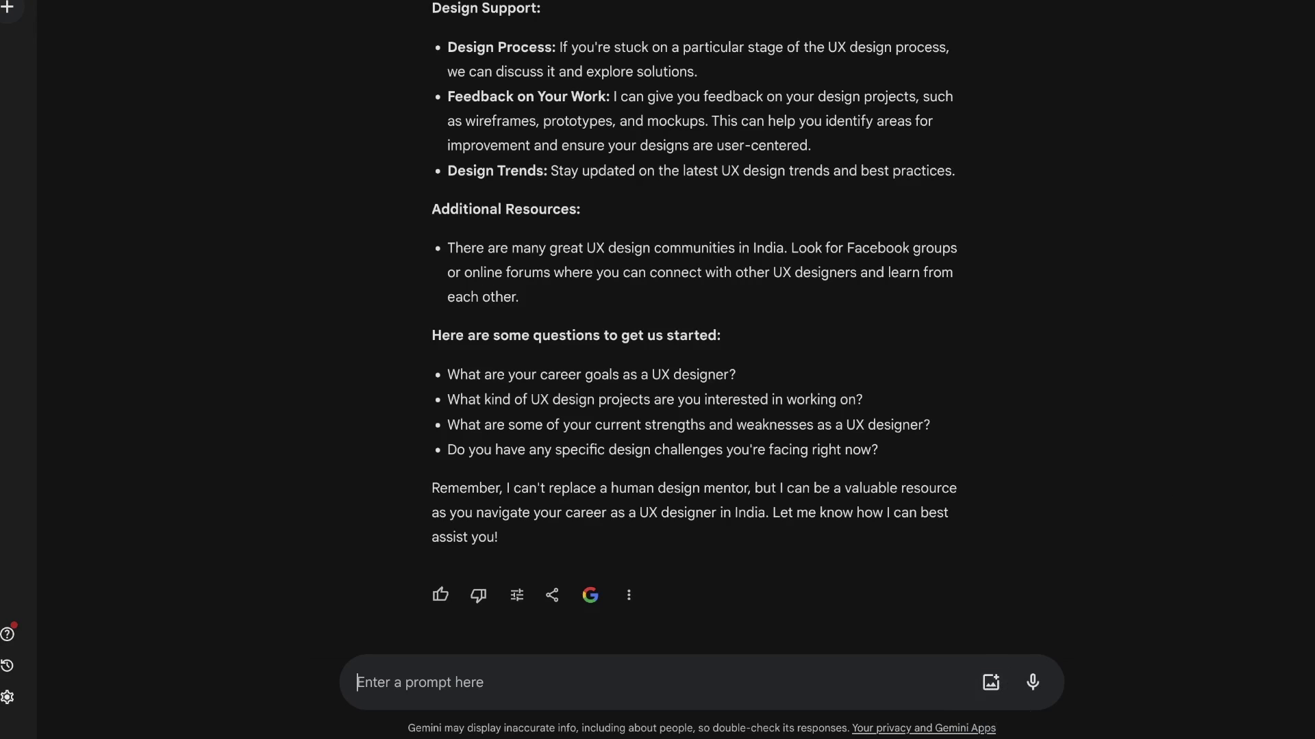
Step: Attach the Downloads portfolio screenshot and type 'Can you help me improve my portfolio website which is this one'
click(990, 682)
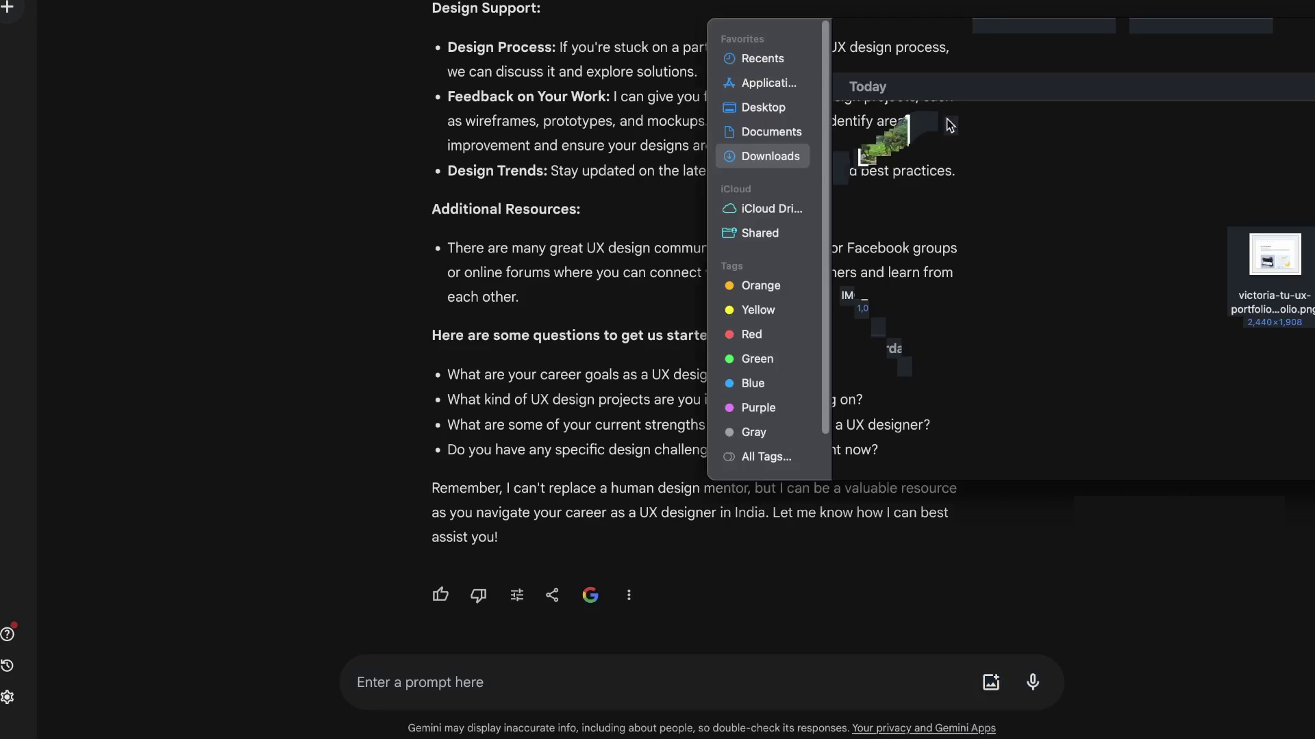
double_click(1282, 267)
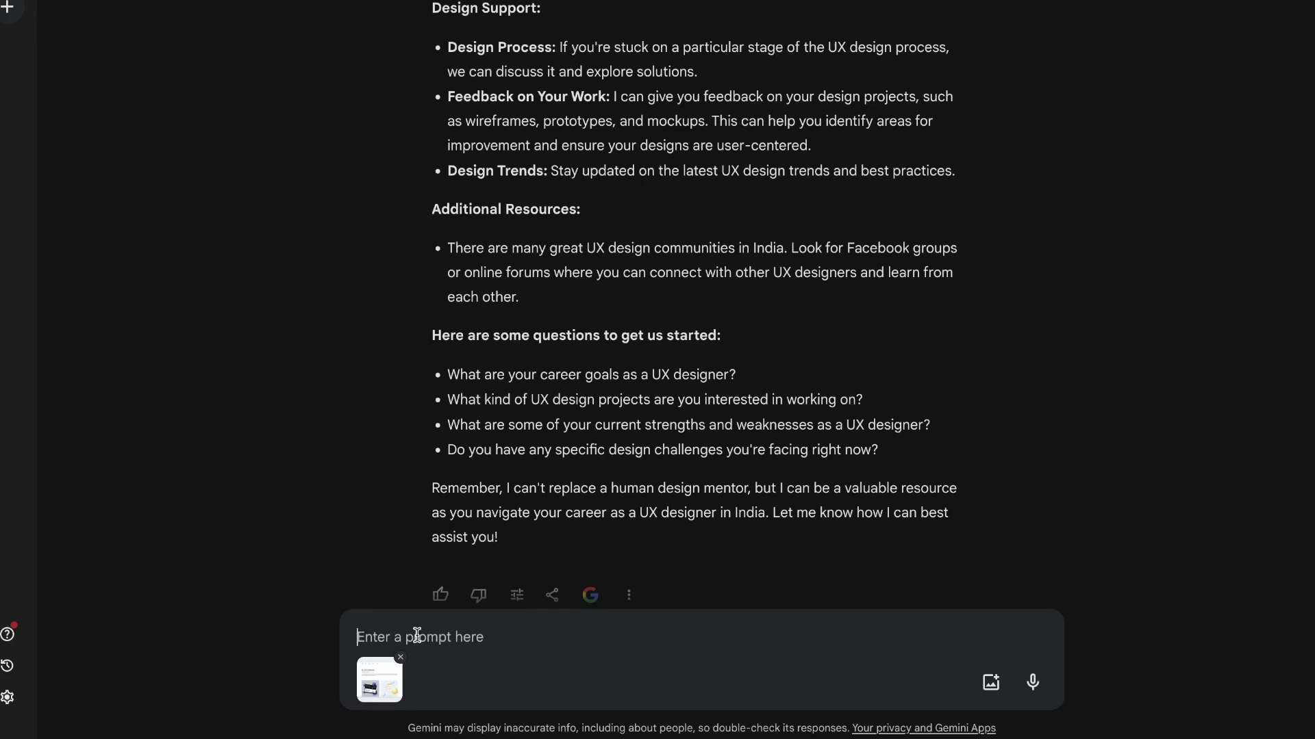
text(Can you help me improve my p)
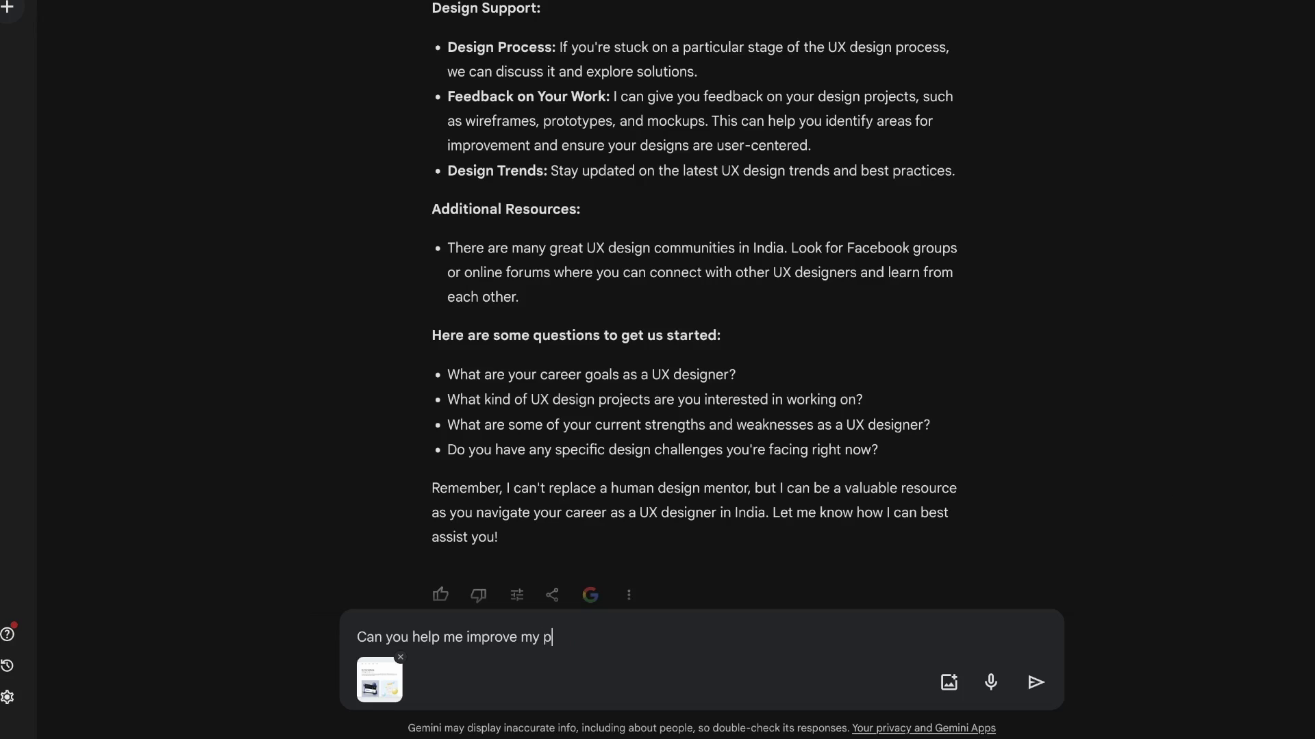
text(ortfolio website which is this one)
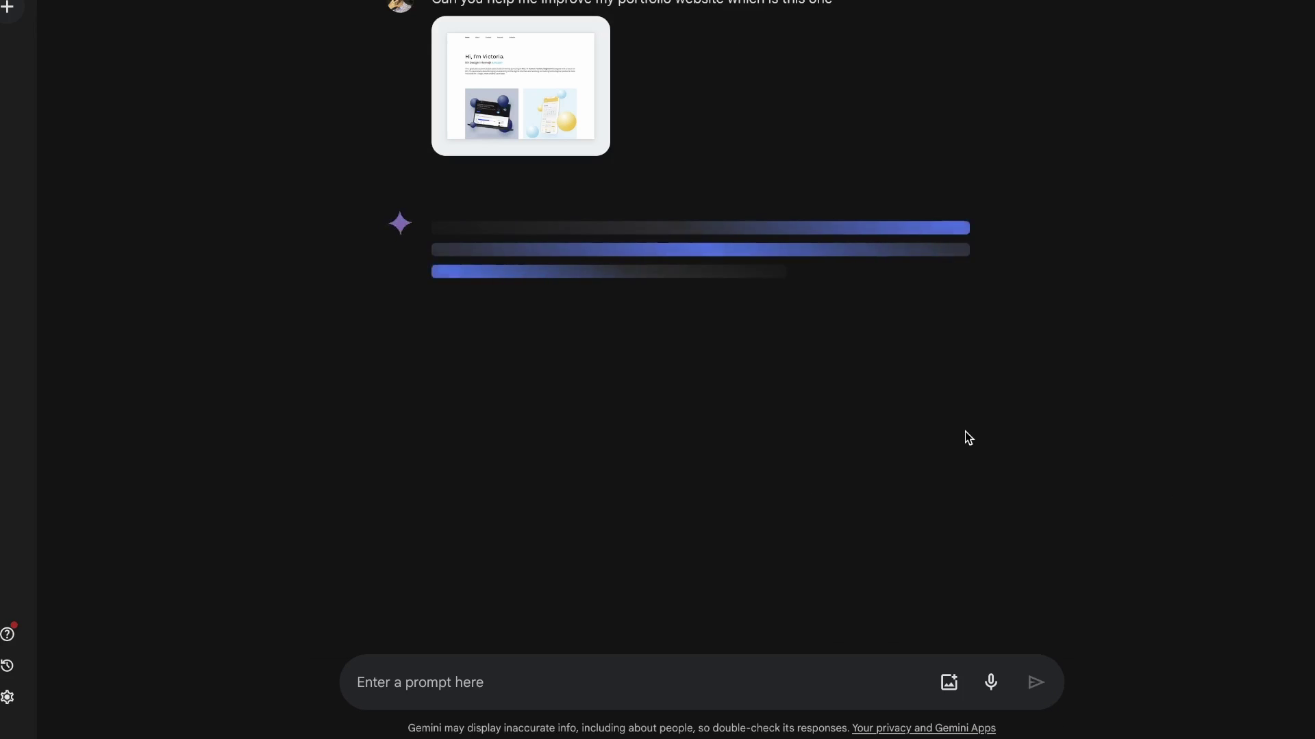
Step: Enlarge the sent portfolio screenshot to preview it, then close the preview
click(477, 107)
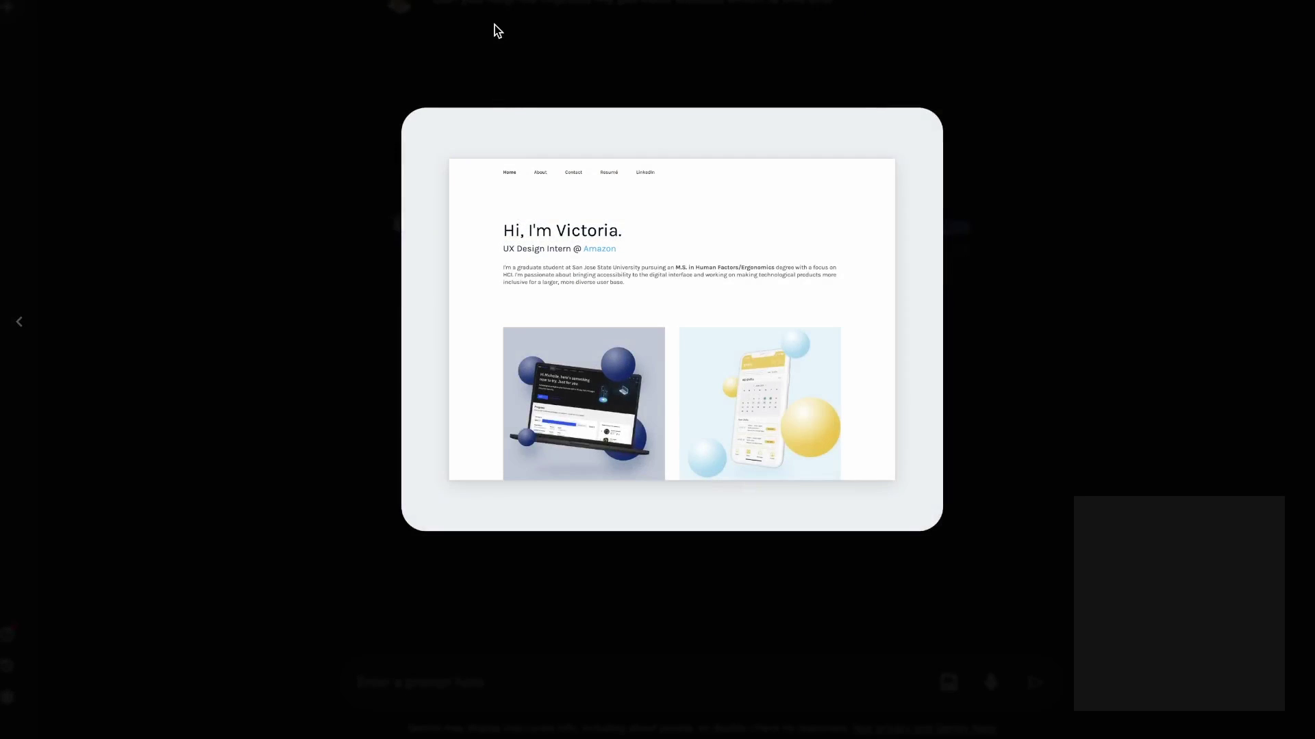
click(493, 30)
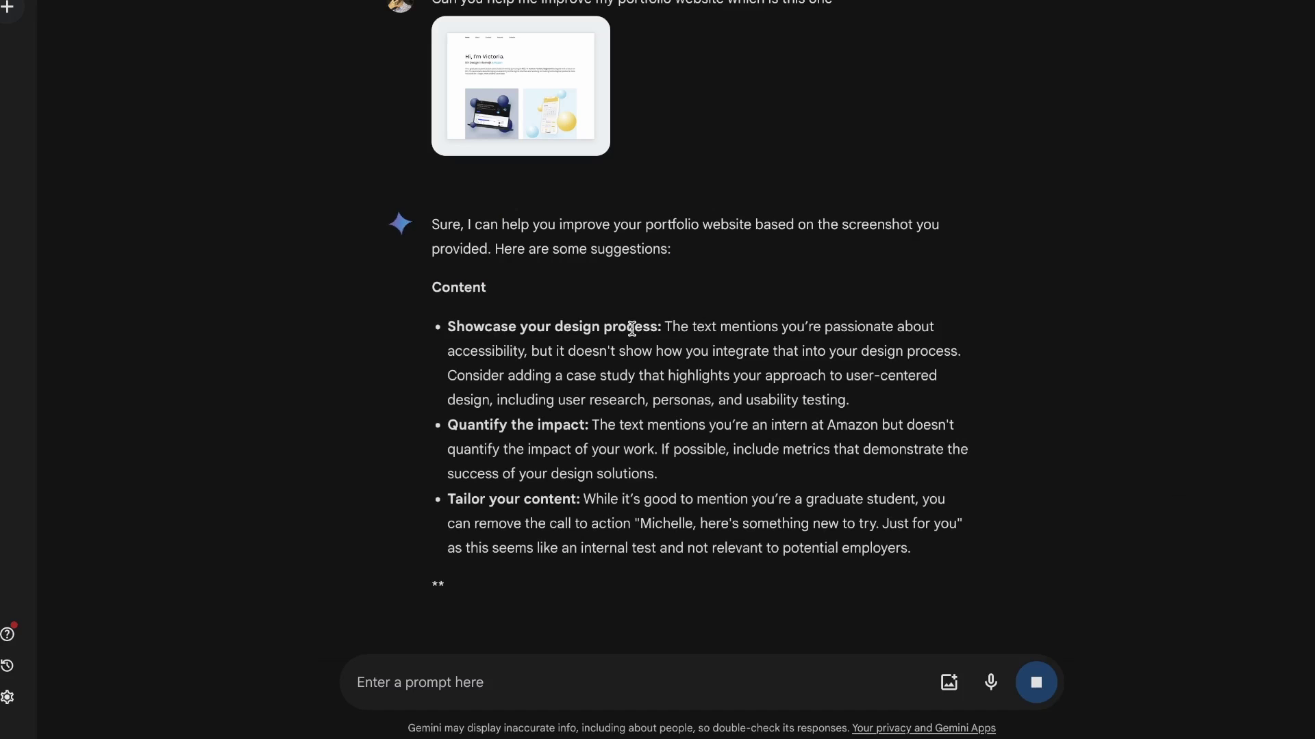
double_click(434, 226)
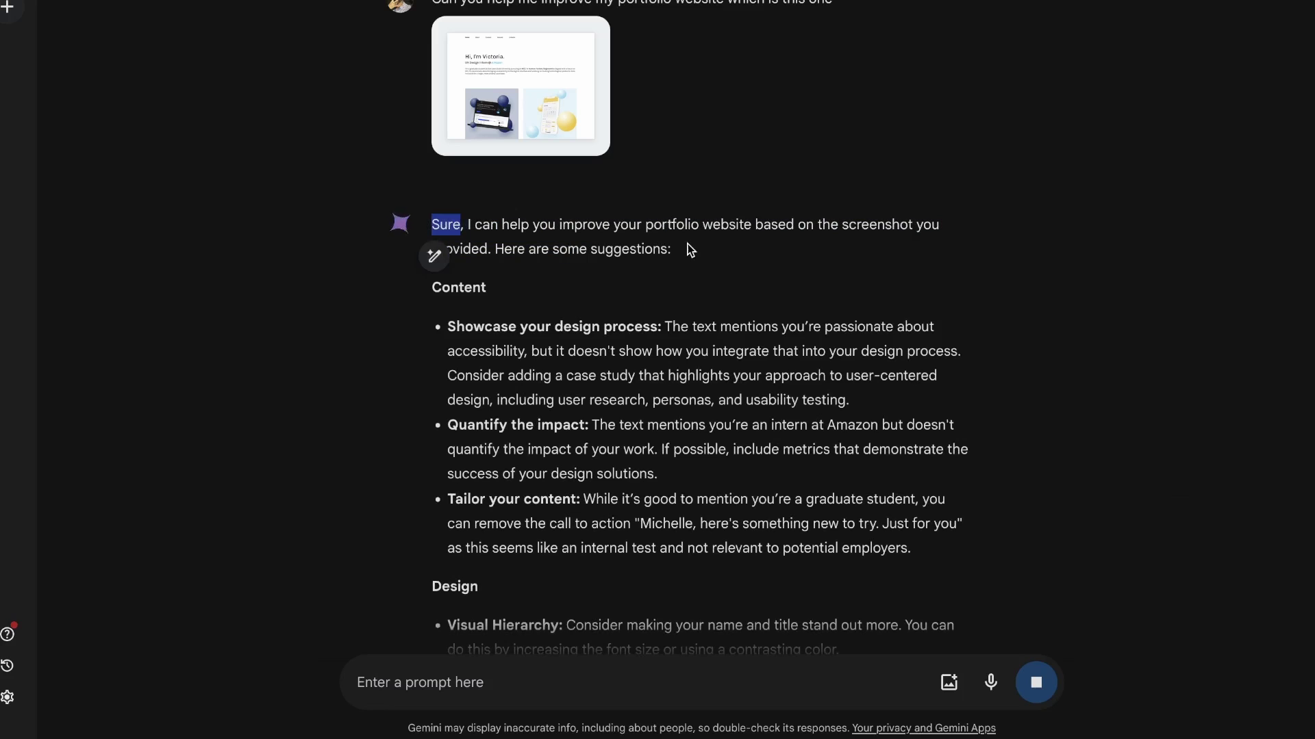
click(497, 220)
drag(497, 220, 432, 224)
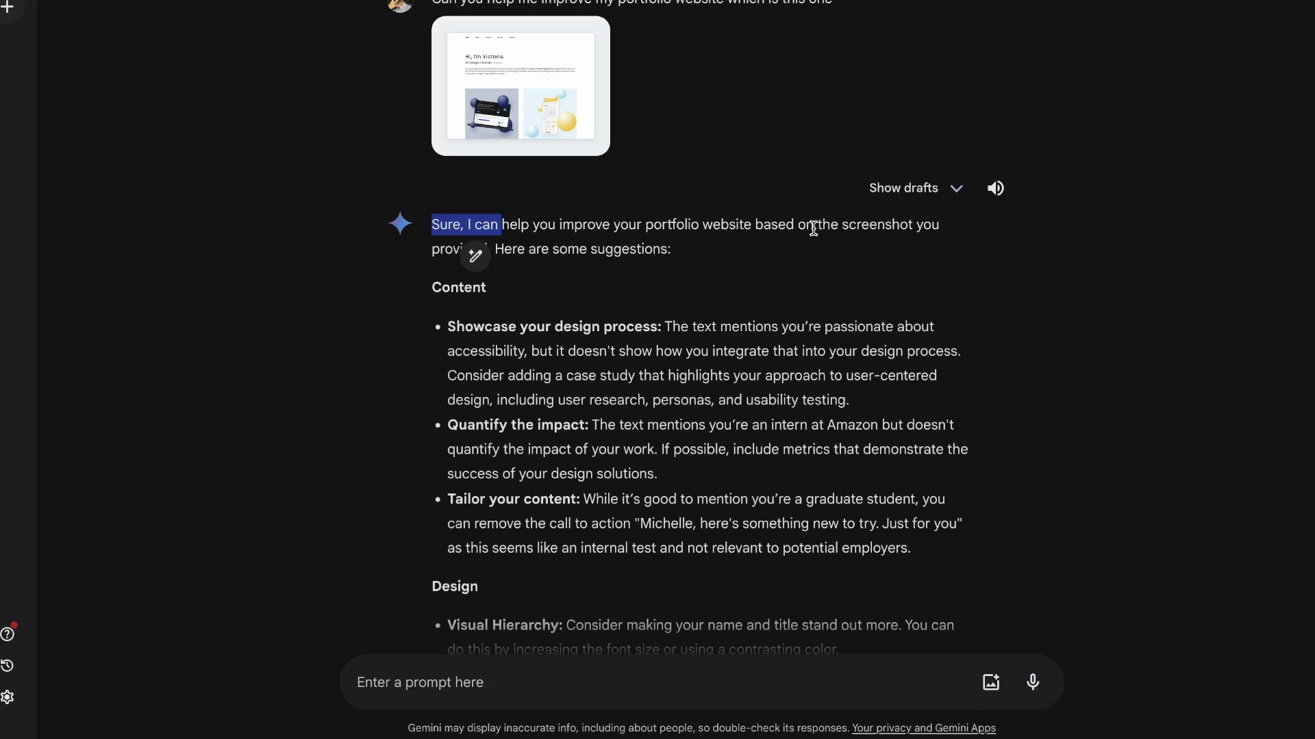
click(774, 221)
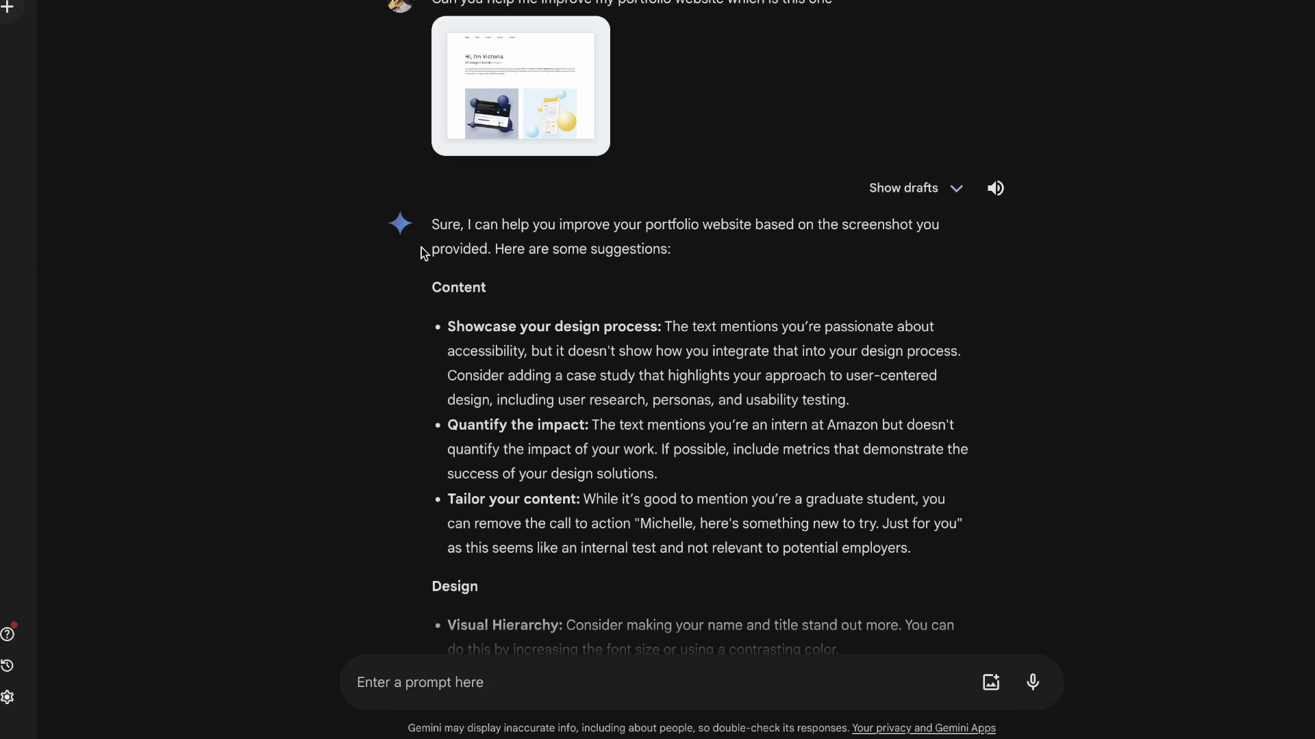
scroll(430, 31, down, 4)
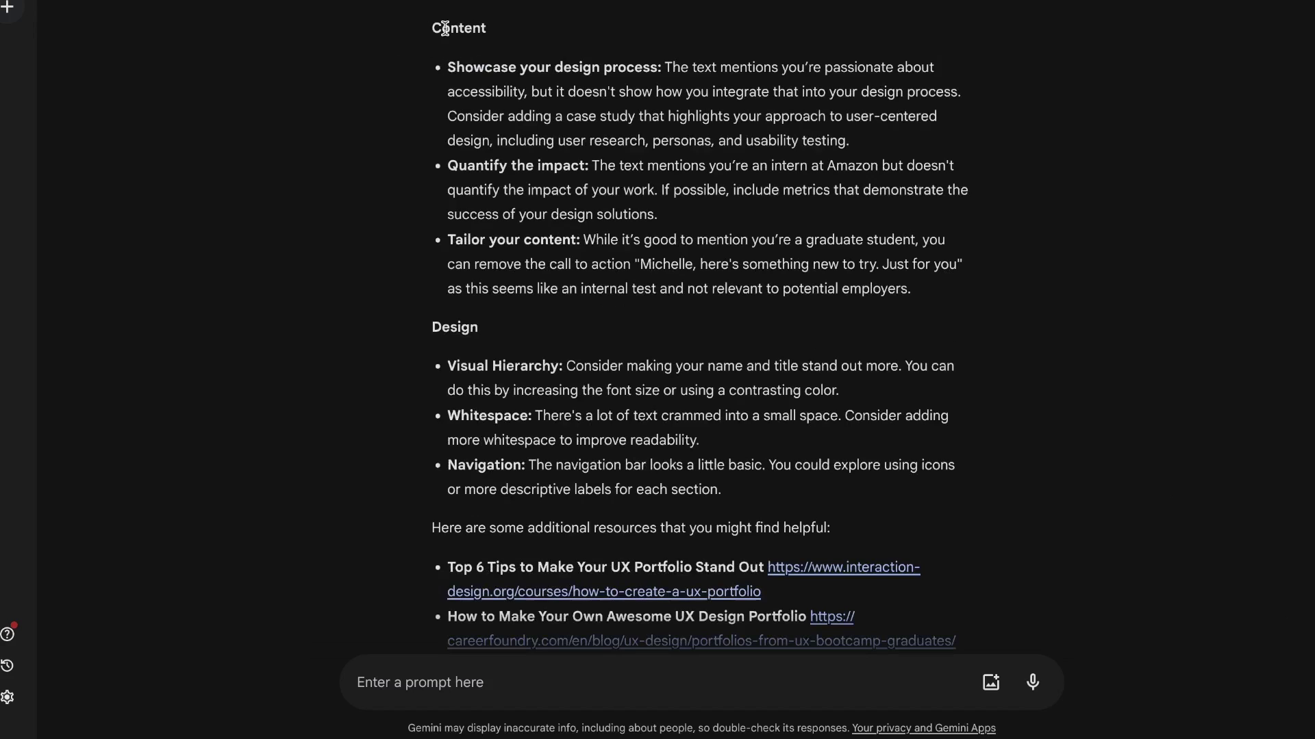
drag(455, 66, 725, 59)
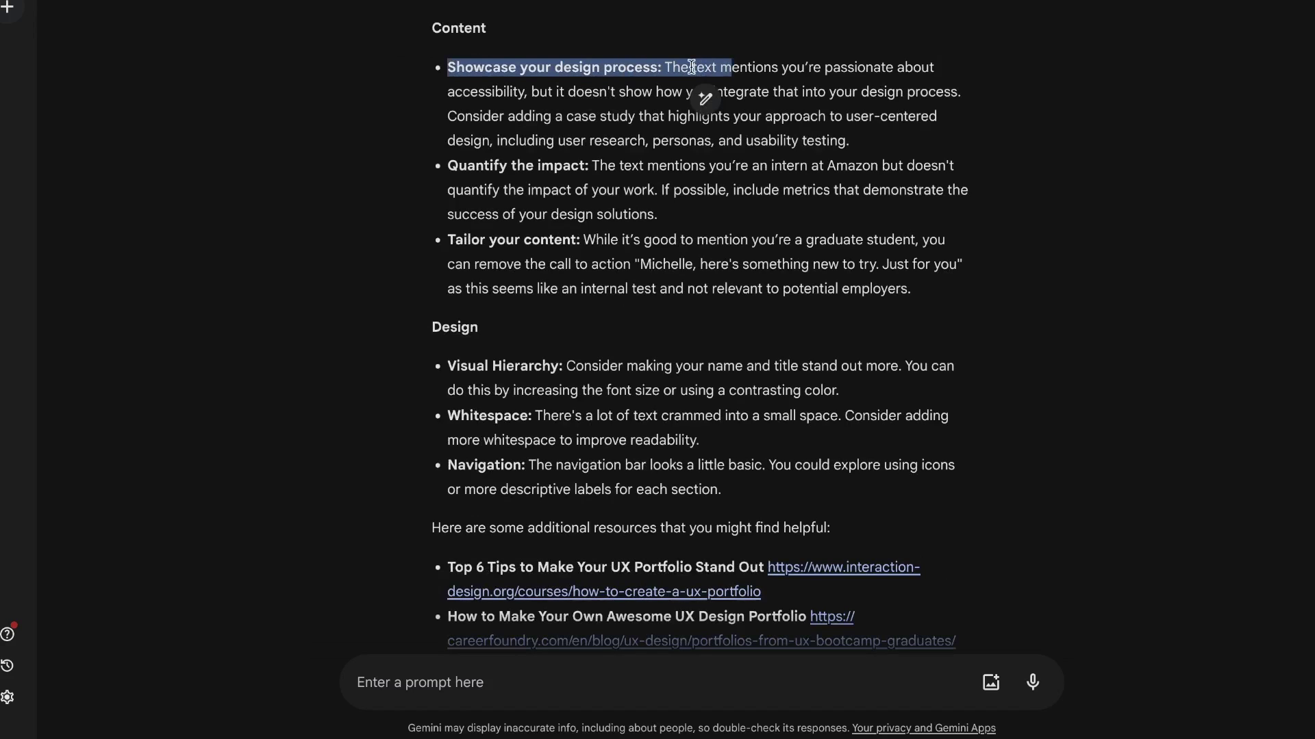
click(840, 74)
drag(489, 91, 965, 102)
click(608, 89)
click(520, 88)
scroll(520, 88, up, 5)
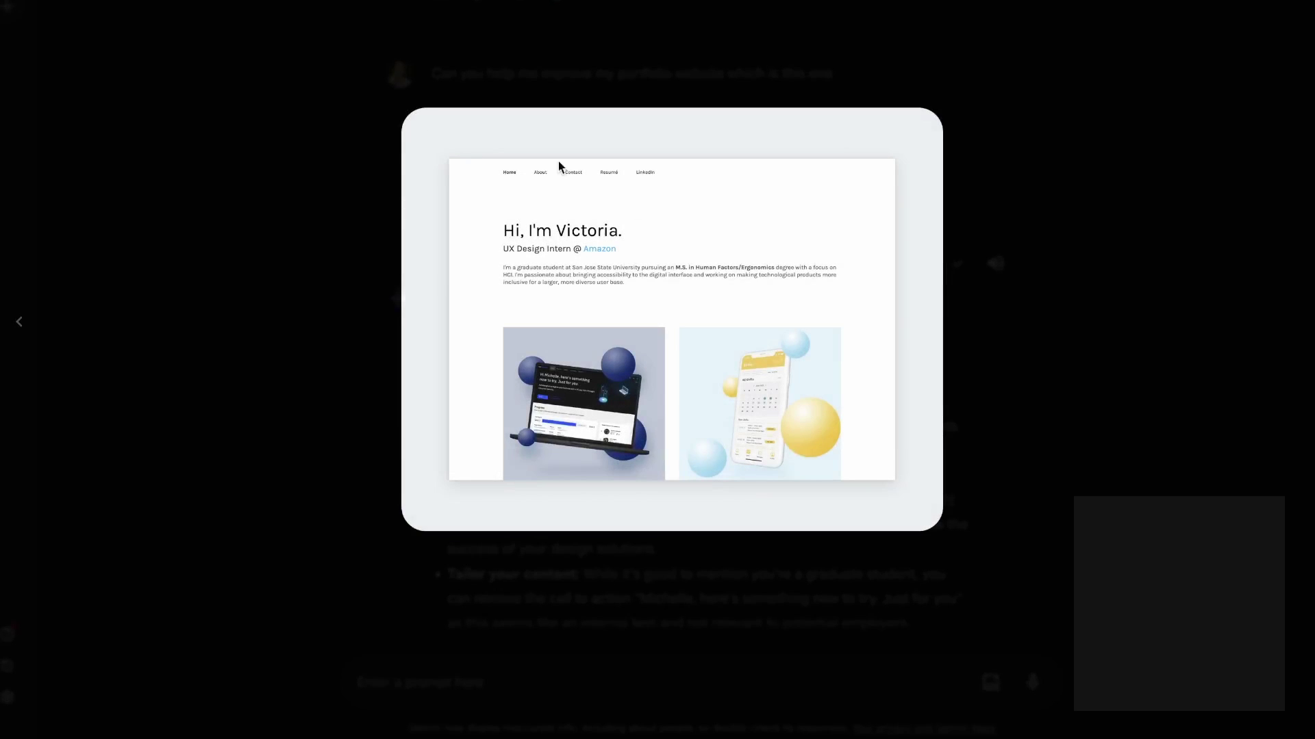
key(Escape)
scroll(475, 277, down, 5)
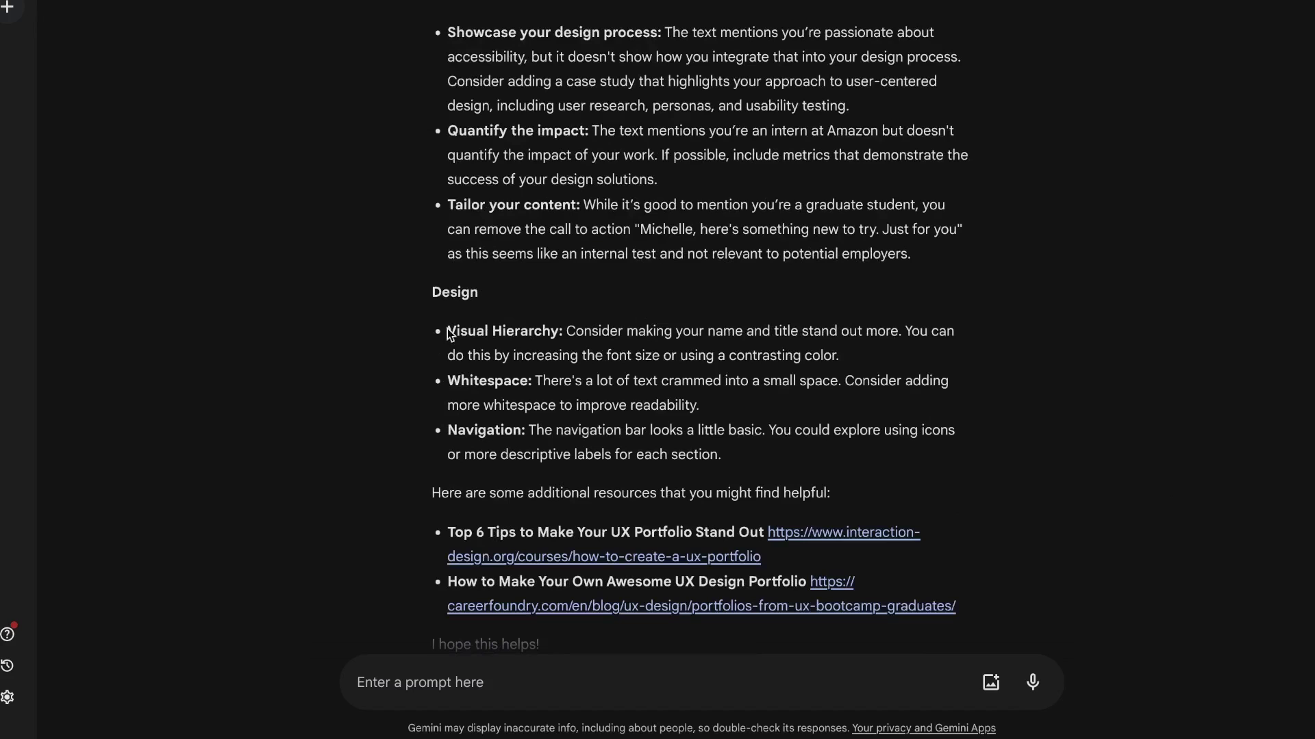
drag(447, 331, 820, 454)
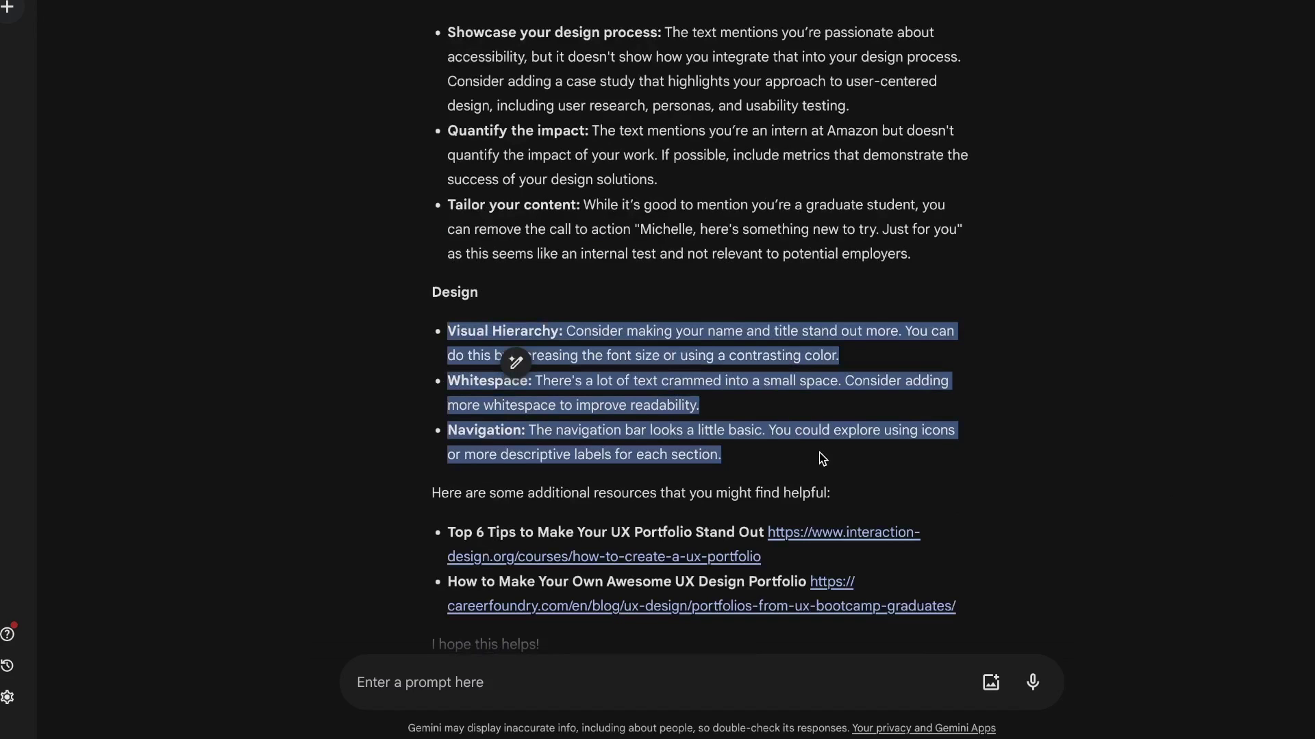
click(731, 385)
scroll(710, 382, up, 5)
scroll(707, 381, up, 3)
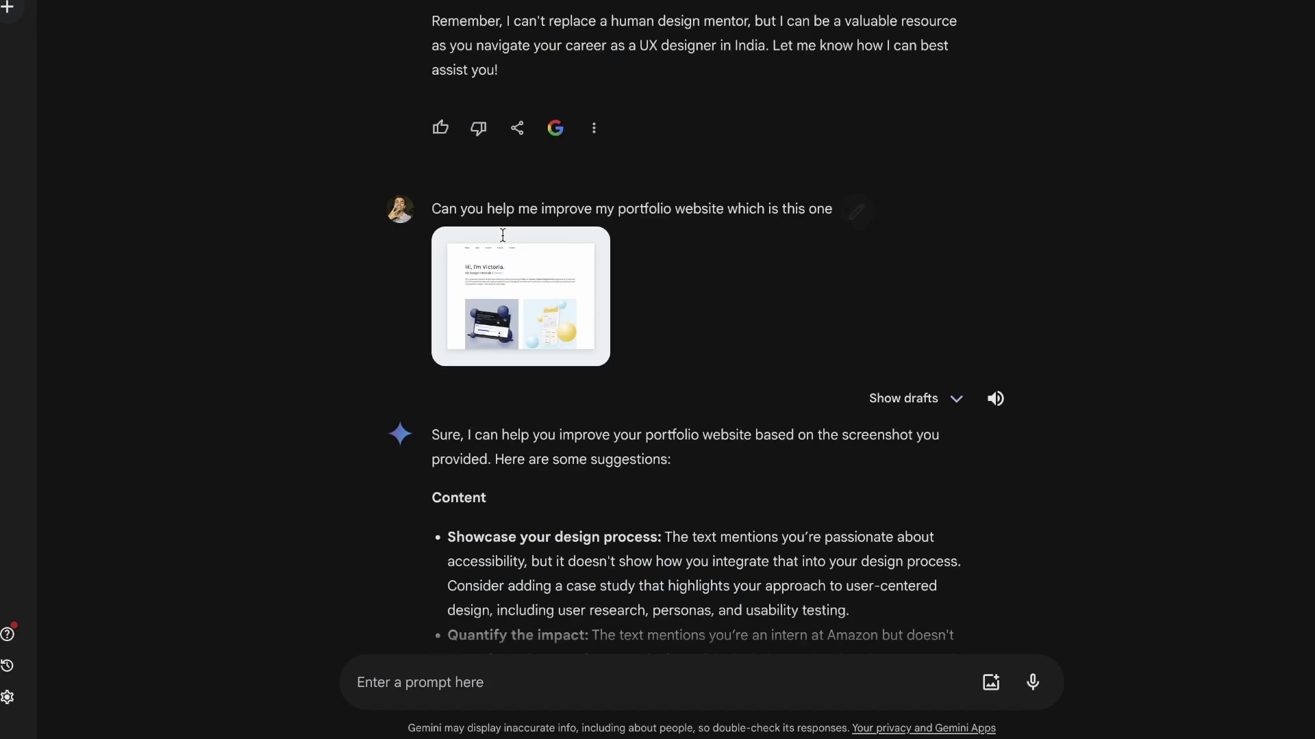
click(555, 289)
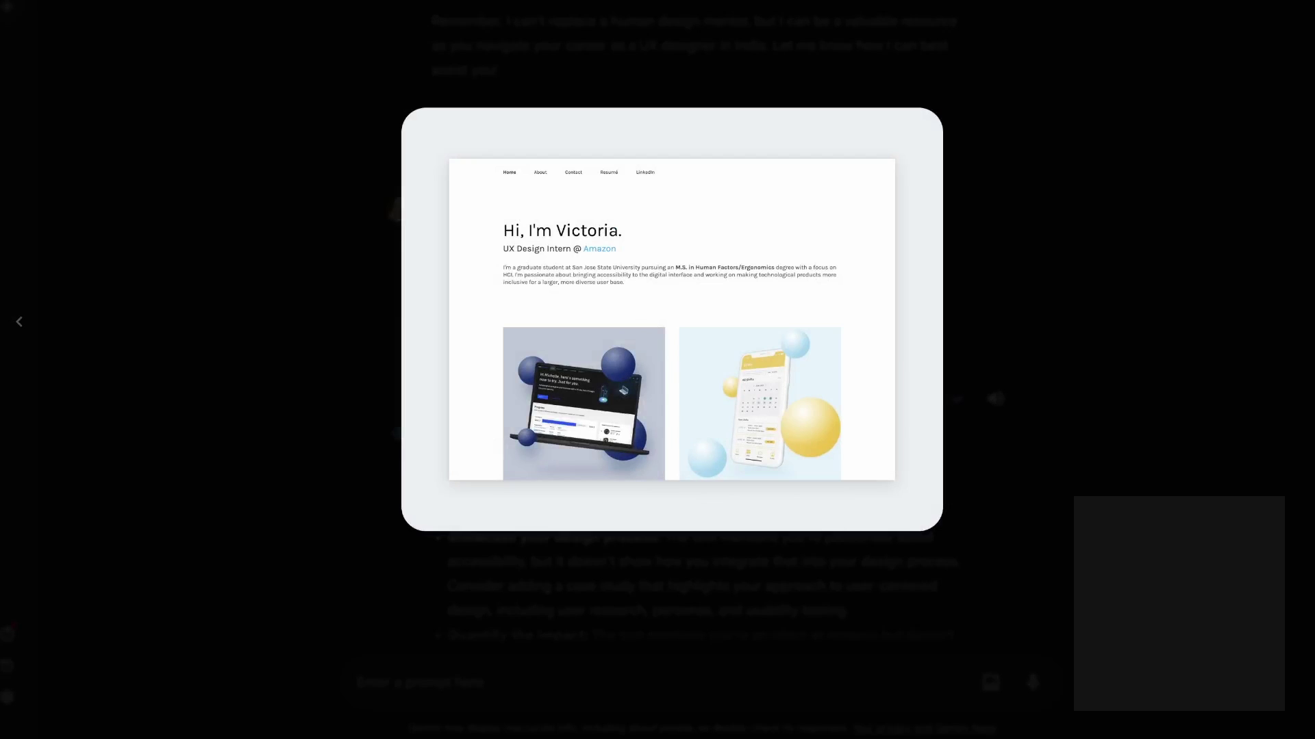
key(Escape)
scroll(751, 390, down, 7)
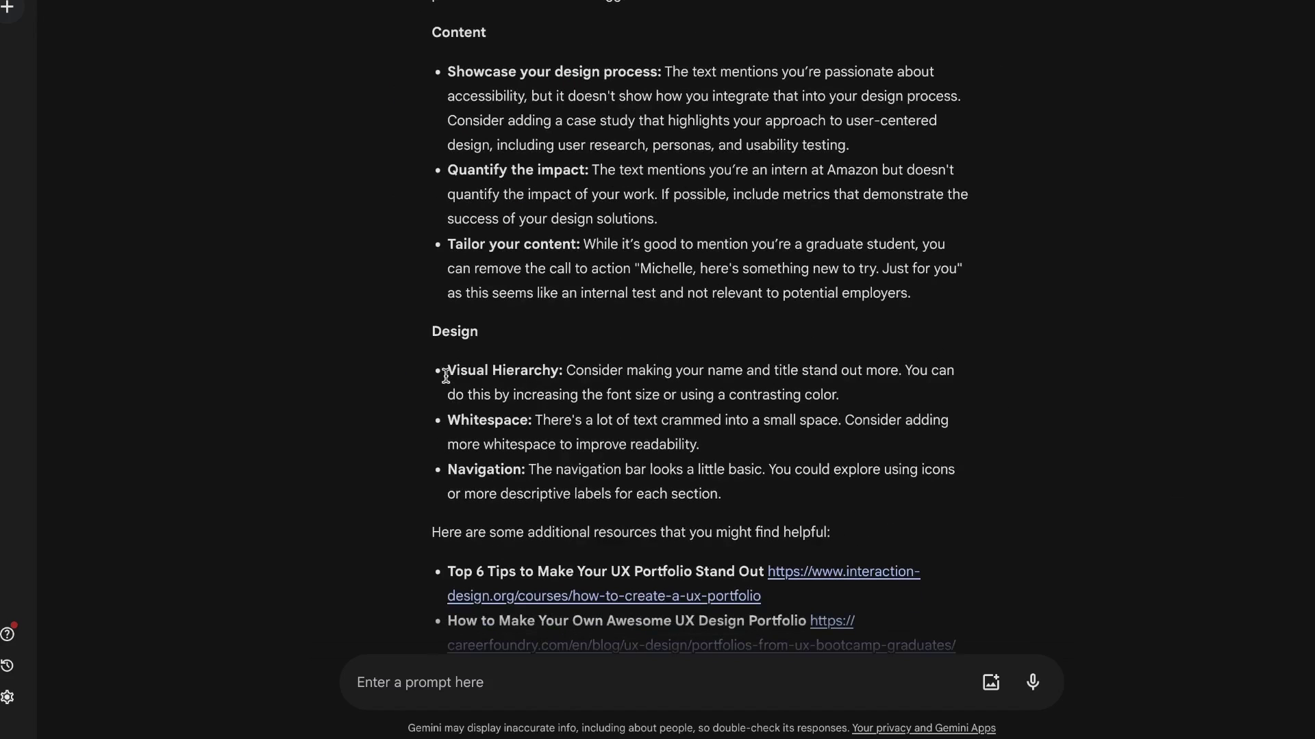
drag(450, 370, 708, 395)
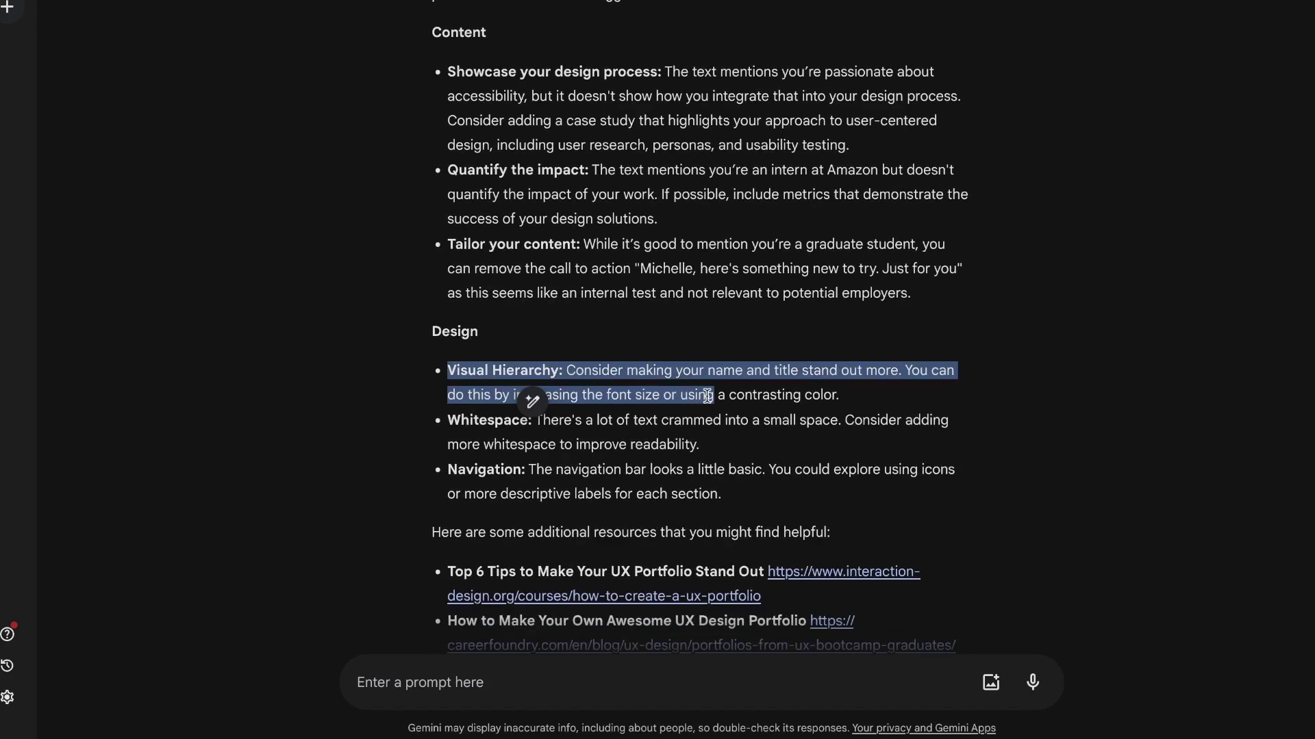
click(707, 396)
drag(447, 444, 678, 493)
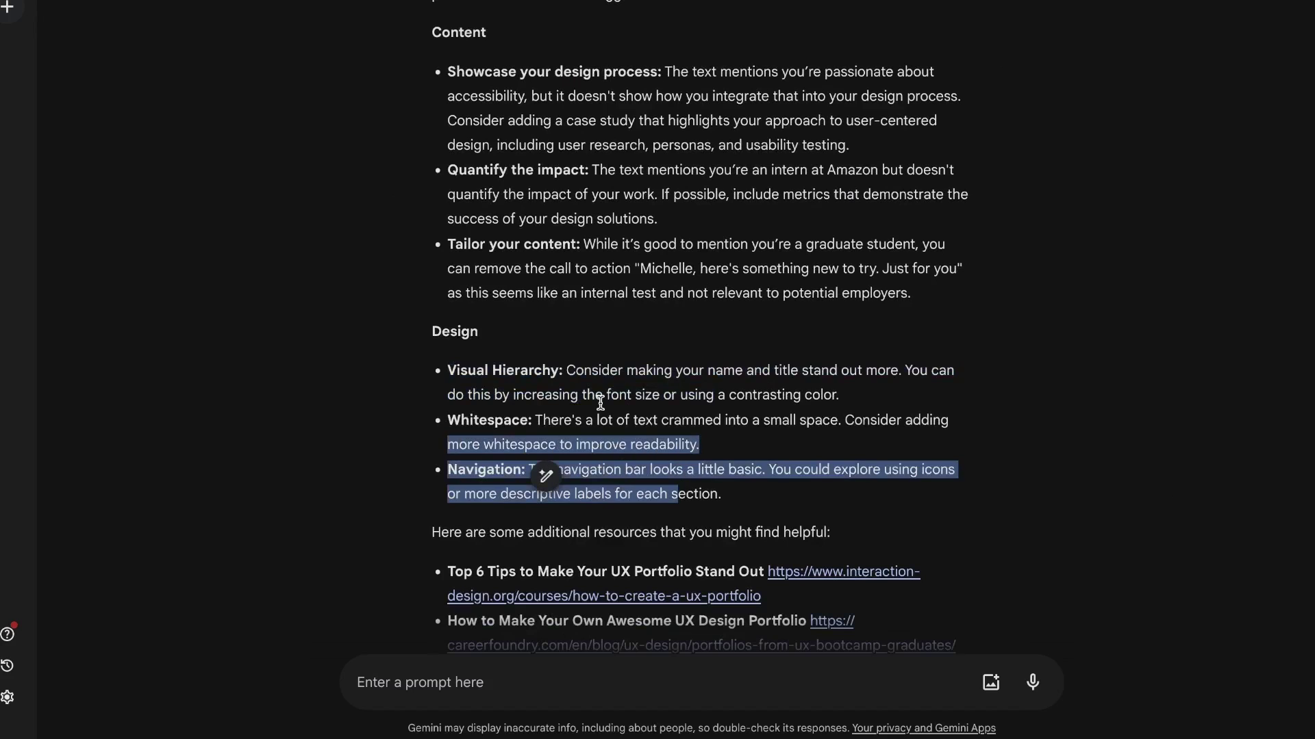
click(600, 403)
scroll(601, 402, down, 1)
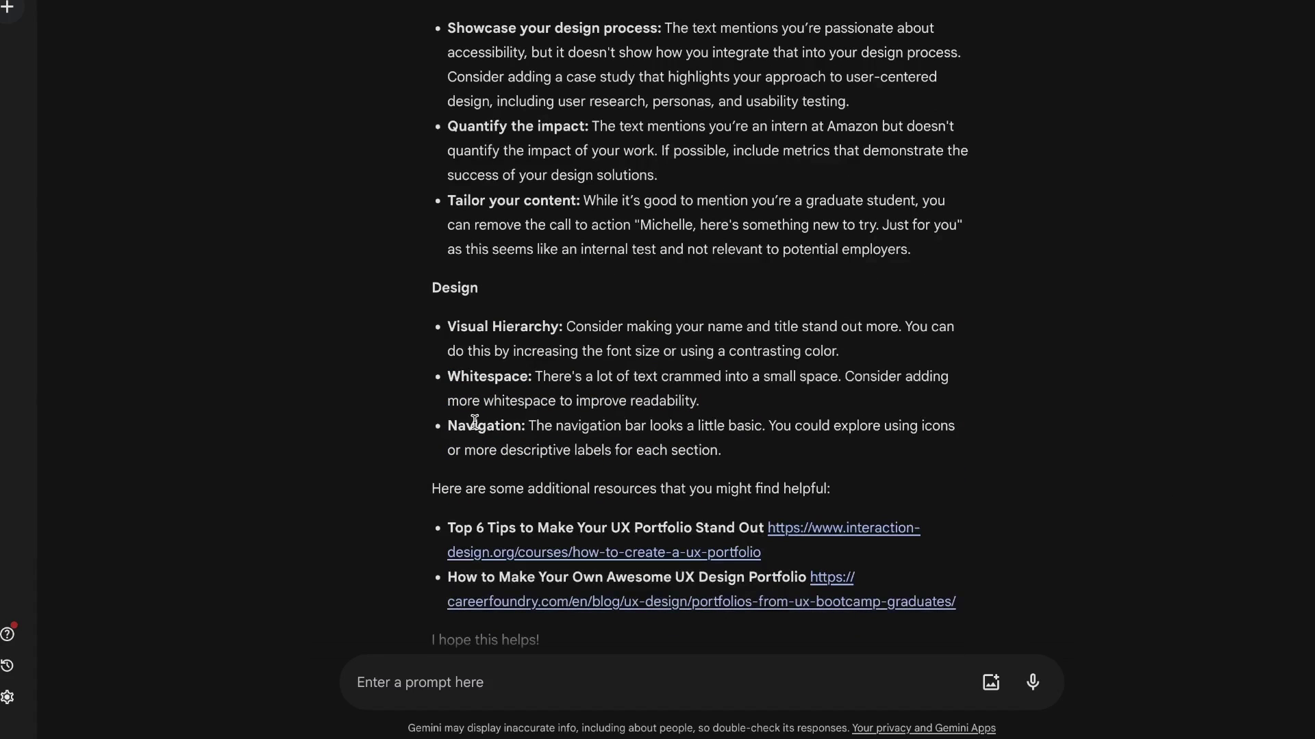
scroll(499, 321, down, 3)
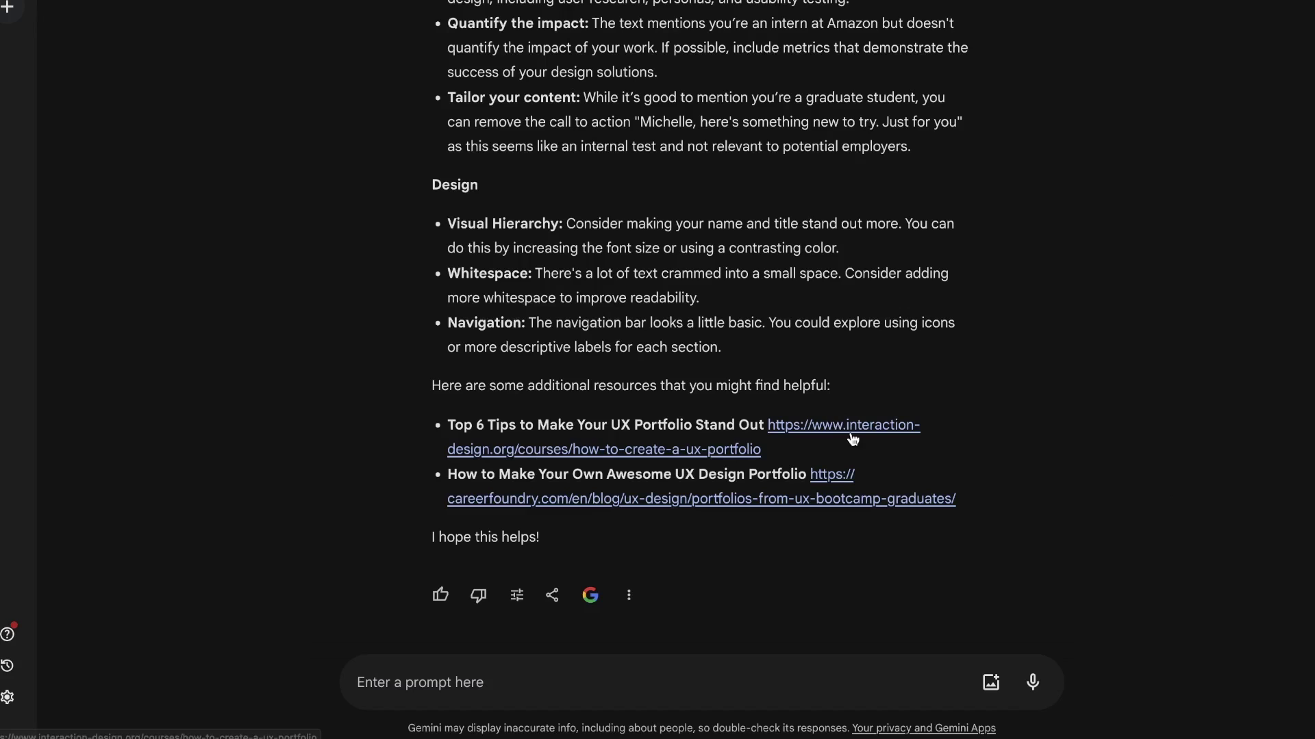
scroll(804, 436, up, 1)
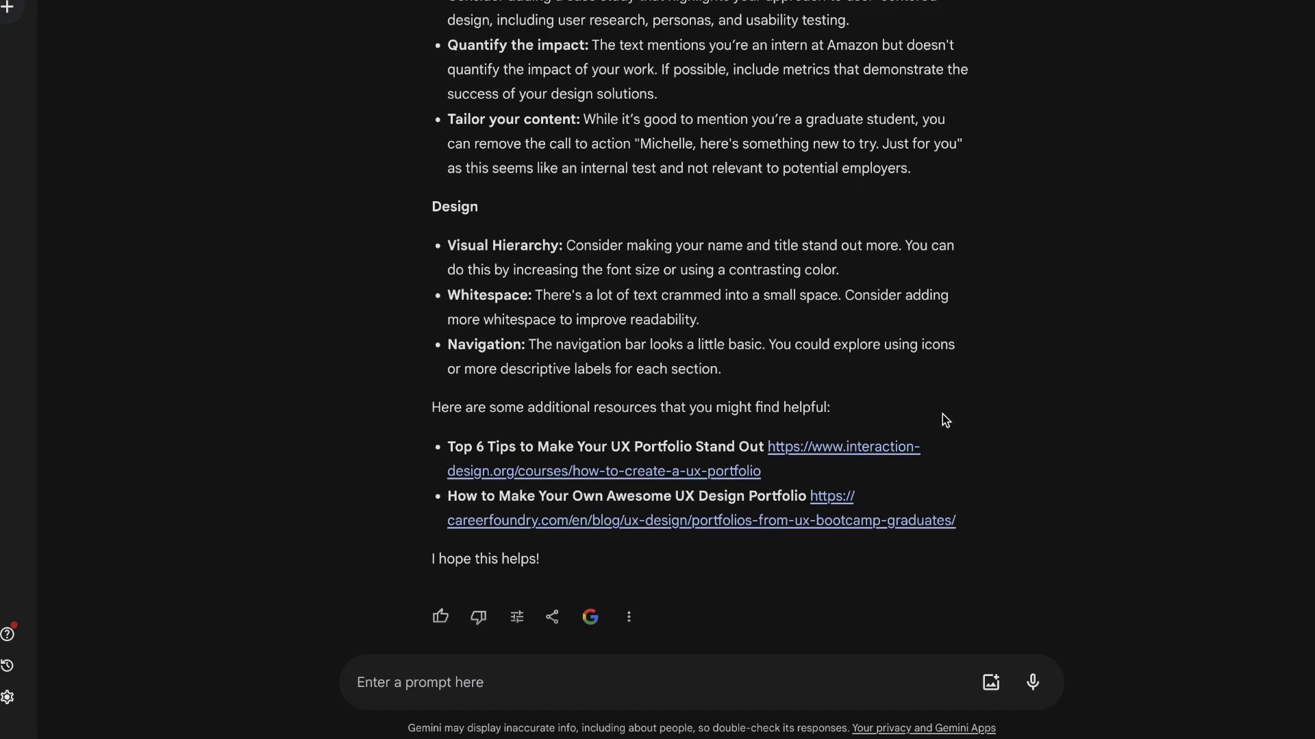
scroll(787, 421, down, 1)
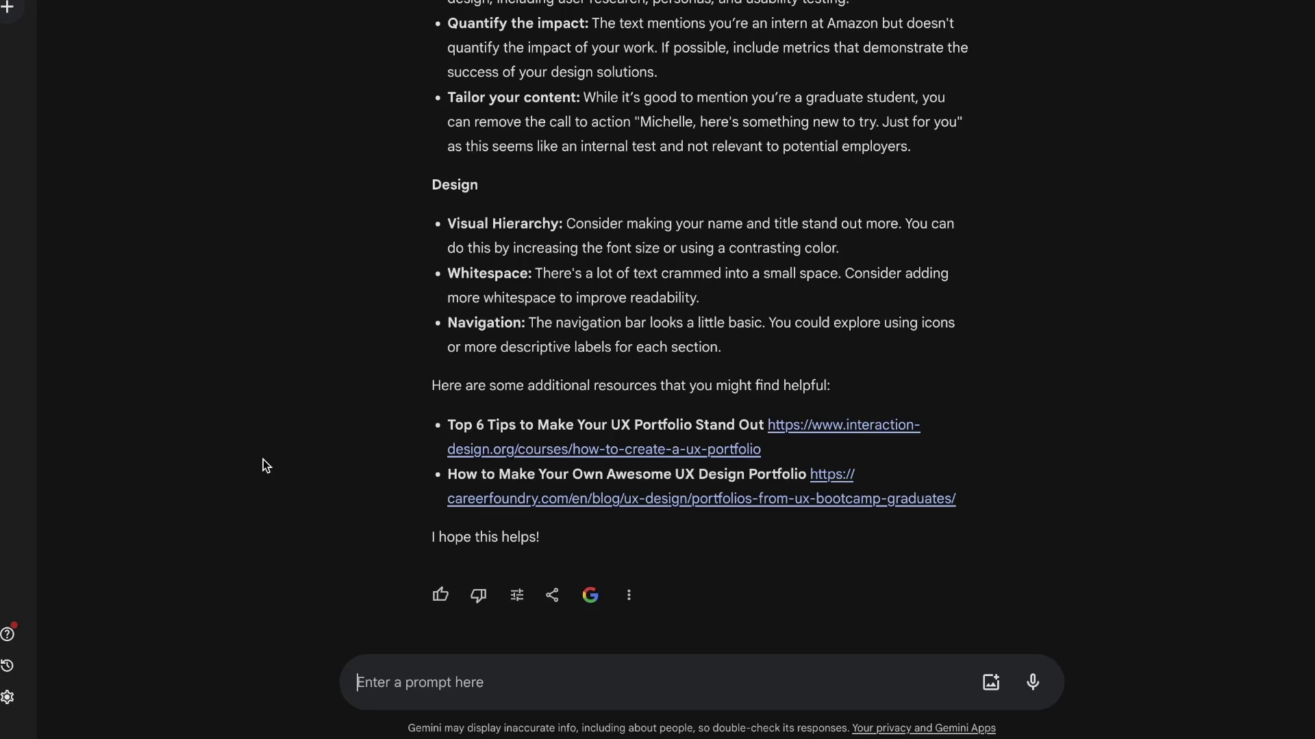
Step: Type 'Can you create a UX case study for the amazon mobile ap' into Gemini's prompt
text(Can you create a UX)
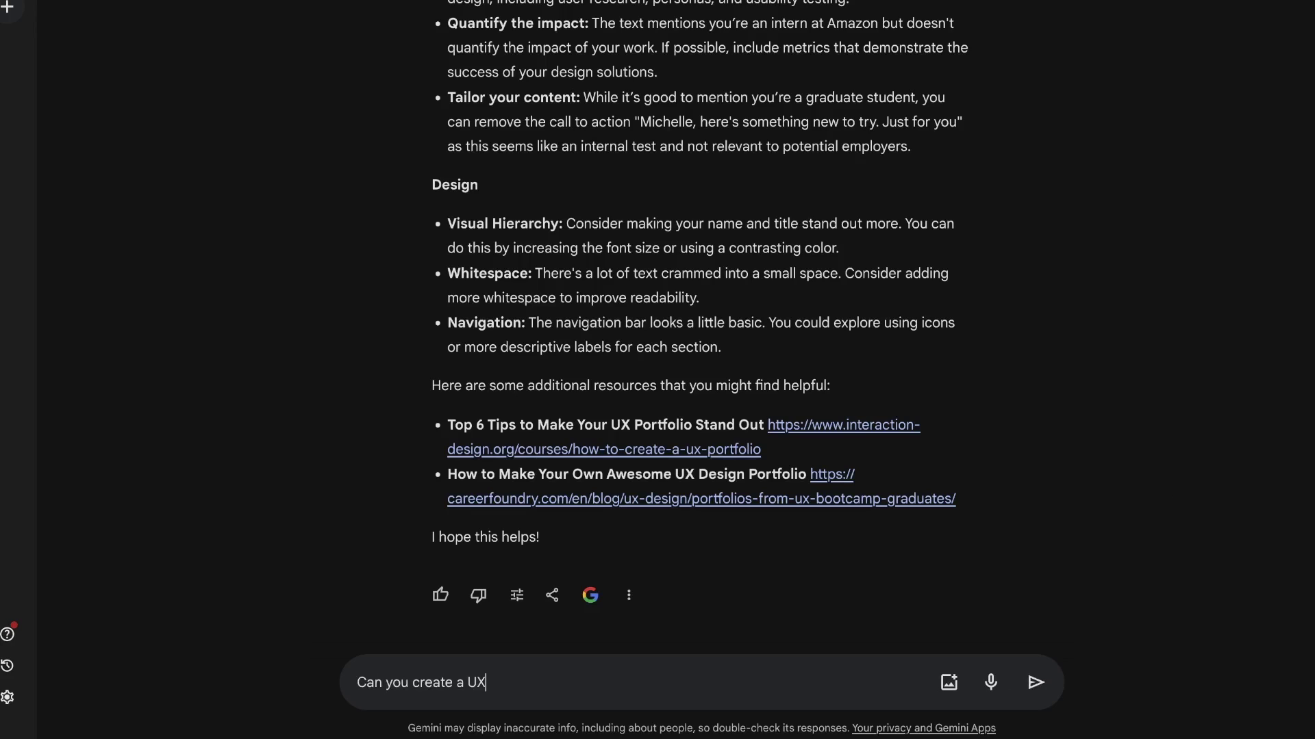
text( case study for the amazon mobile ap)
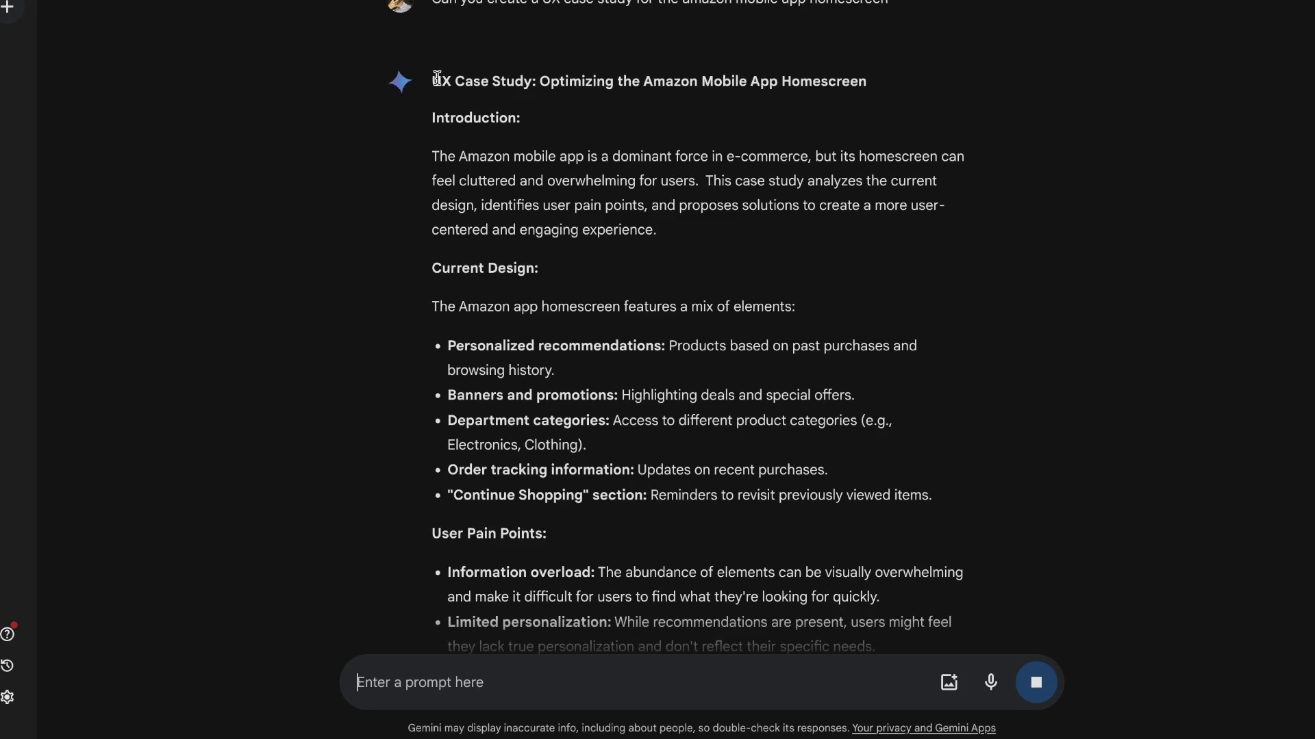
Step: Highlight the UX Case Study heading and the four Current Design bullets in Gemini's answer
drag(437, 77, 540, 79)
click(559, 77)
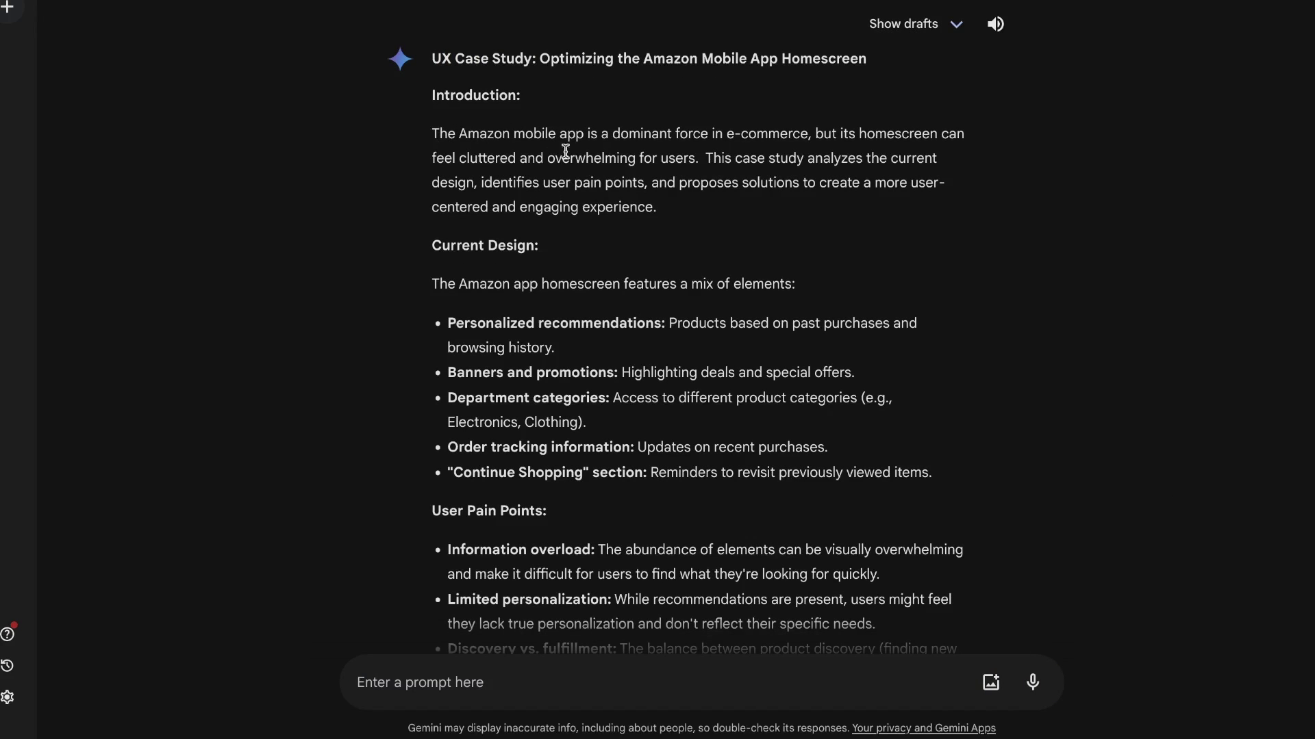
scroll(493, 194, down, 3)
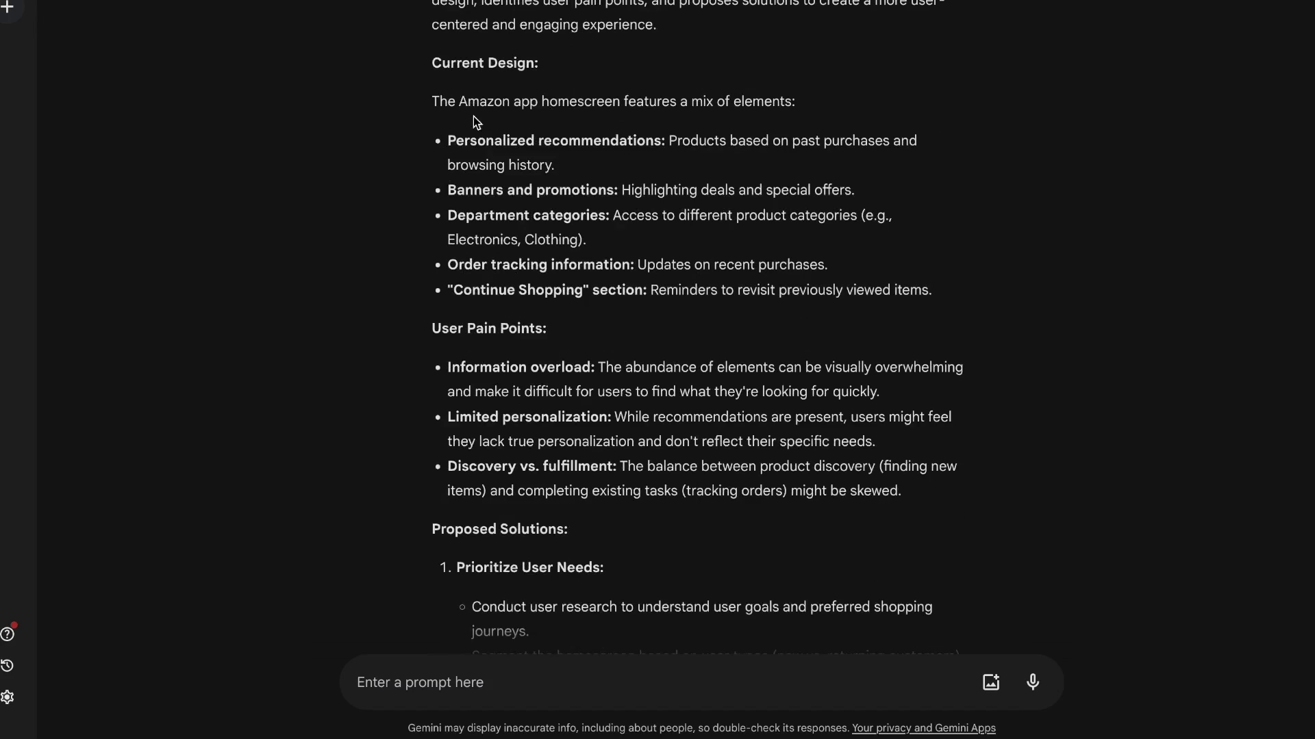
drag(449, 103, 789, 259)
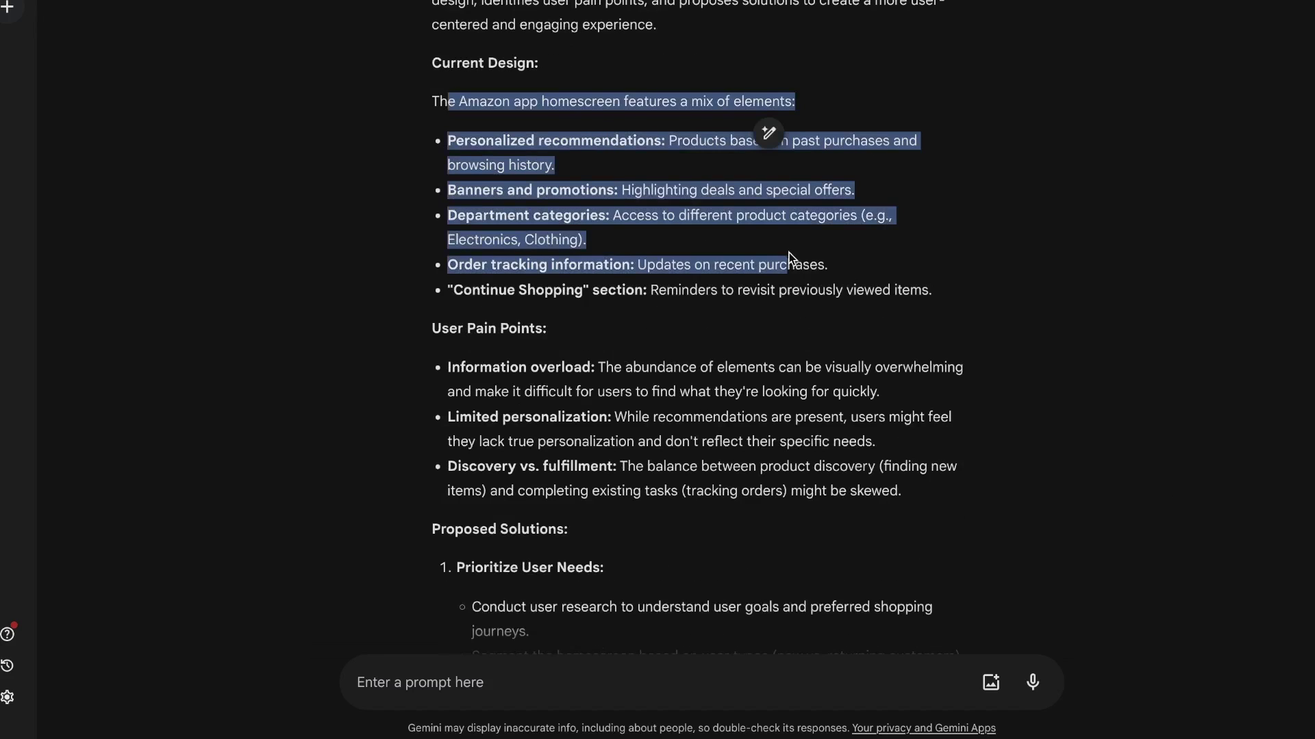
click(604, 172)
drag(452, 133, 964, 281)
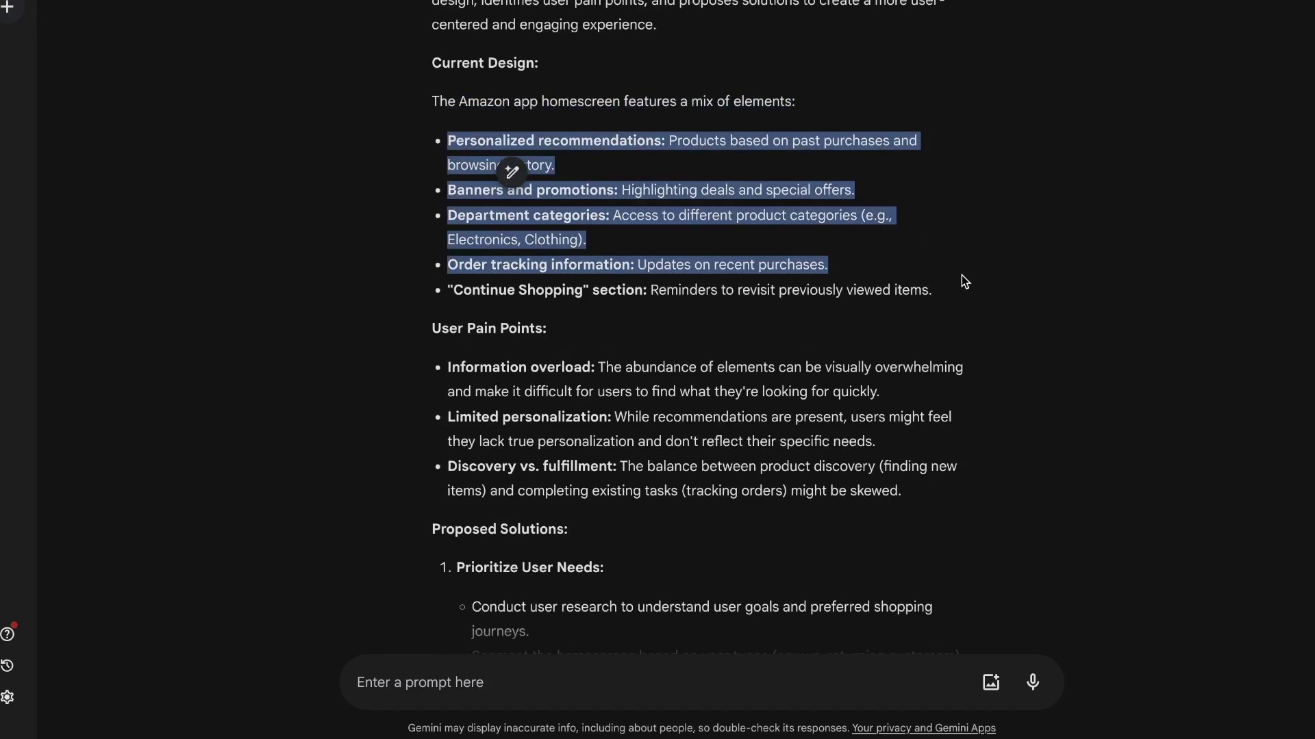
click(780, 237)
Step: Highlight the User Pain Points and Proposed Solutions sections of the case study
scroll(637, 272, down, 1)
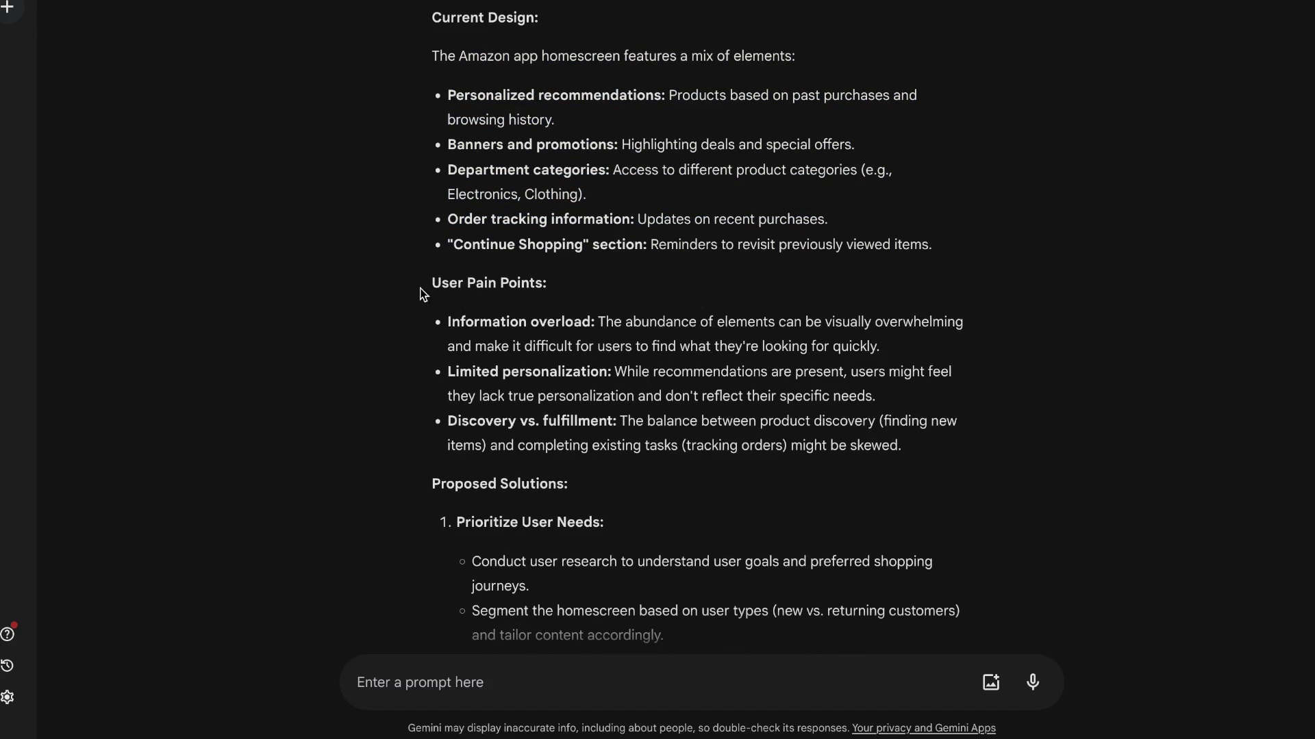
drag(423, 295, 879, 386)
click(705, 290)
scroll(705, 291, down, 4)
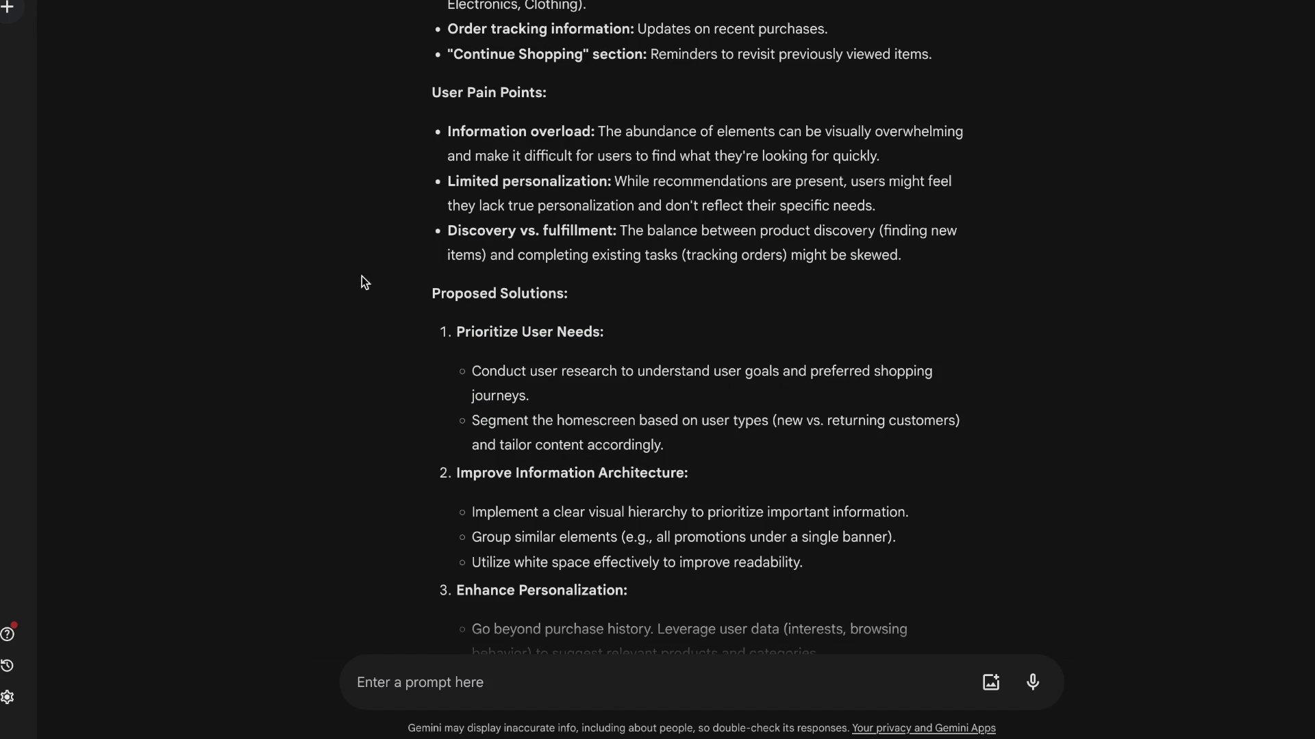
drag(364, 282, 845, 482)
click(708, 339)
scroll(708, 338, down, 7)
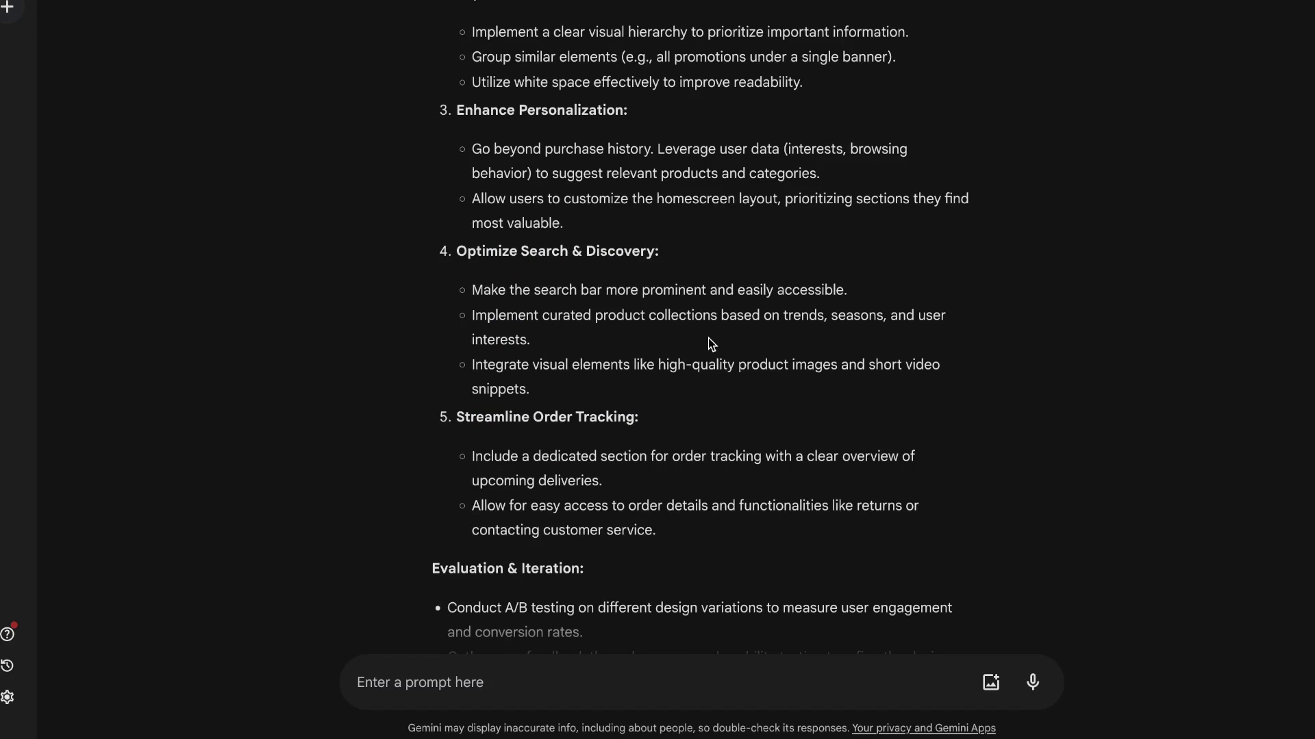
scroll(708, 338, down, 3)
Step: Highlight the two Evaluation & Iteration bullets further down the case study
drag(472, 260, 658, 342)
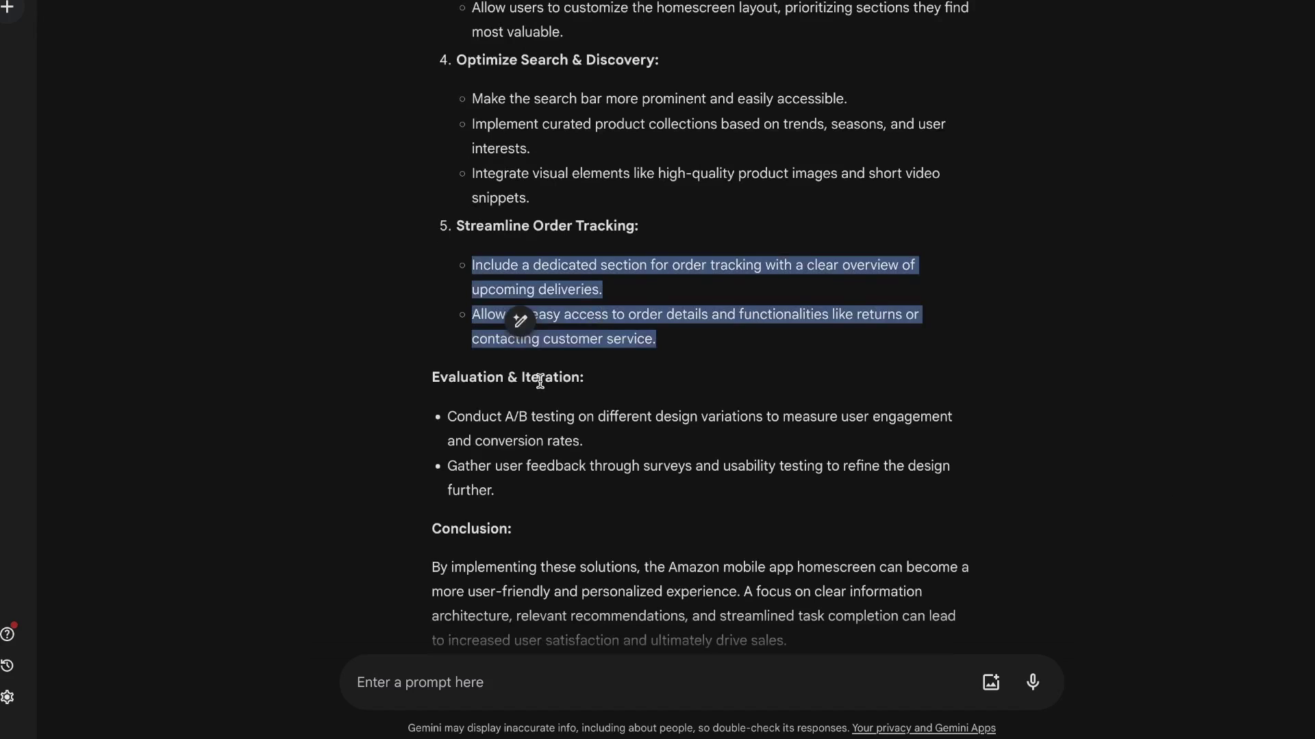
drag(418, 378, 708, 418)
click(515, 415)
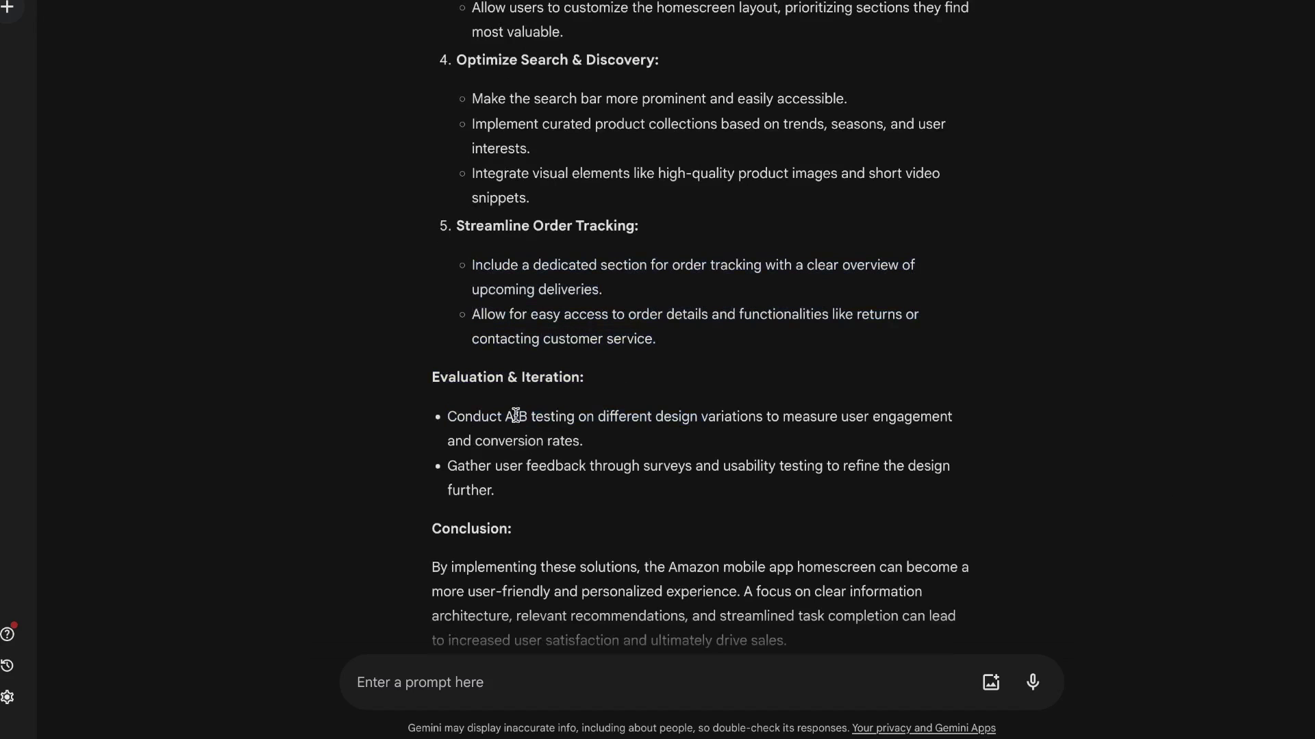
drag(469, 400, 520, 496)
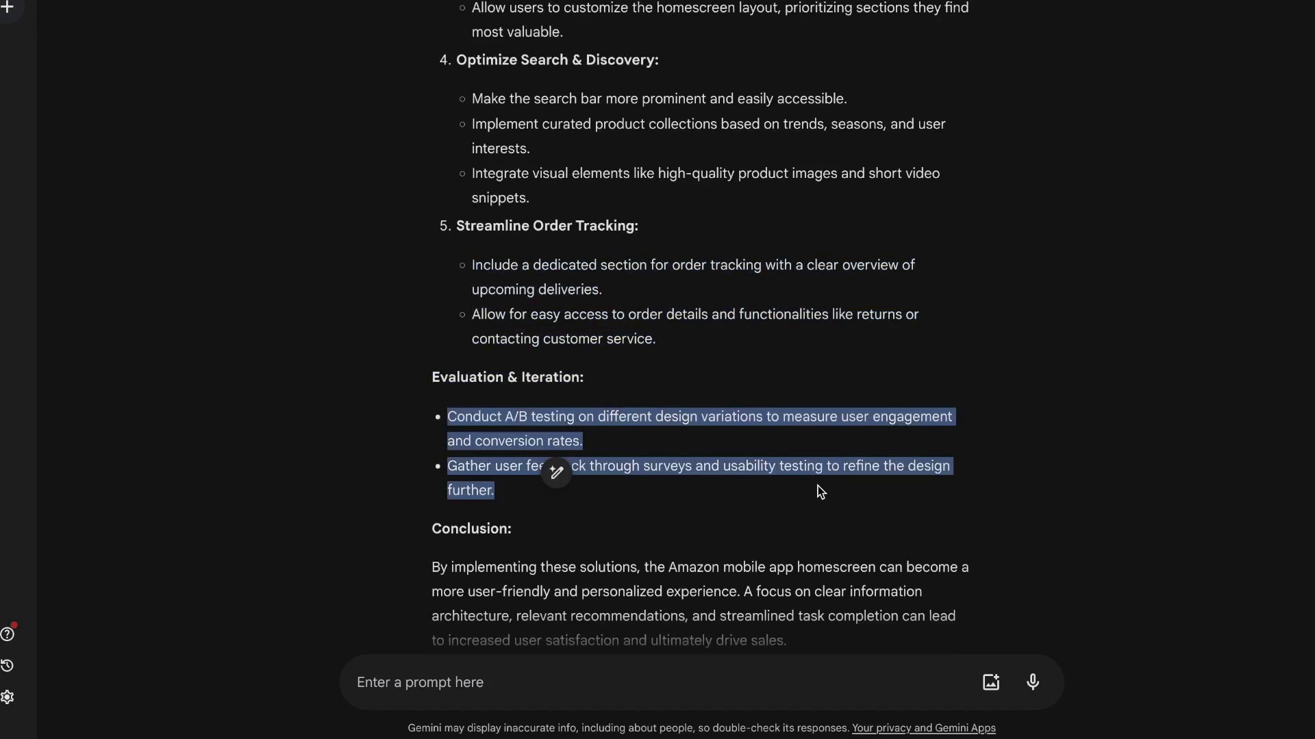
click(618, 400)
Step: Scroll back through the case study and down to its Conclusion and closing note
scroll(618, 400, down, 2)
scroll(470, 326, up, 10)
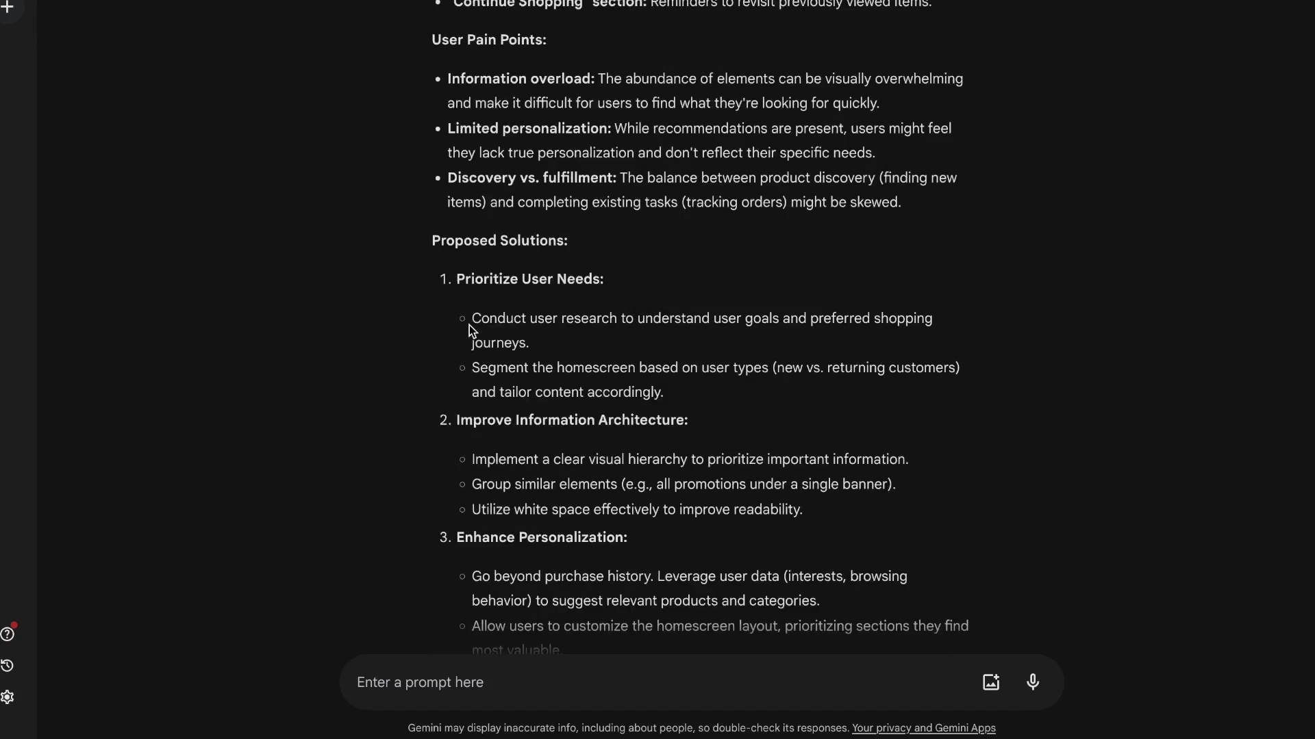
scroll(470, 326, up, 20)
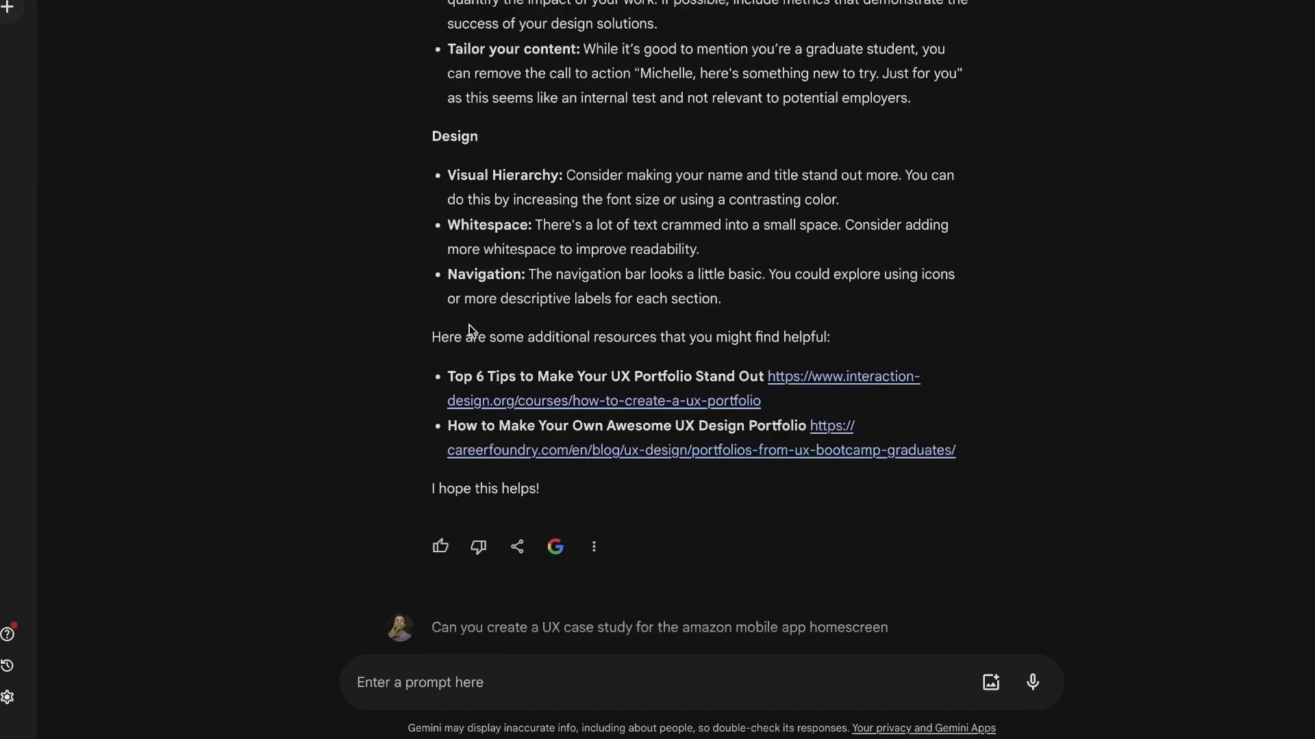
scroll(470, 326, up, 5)
scroll(469, 326, down, 20)
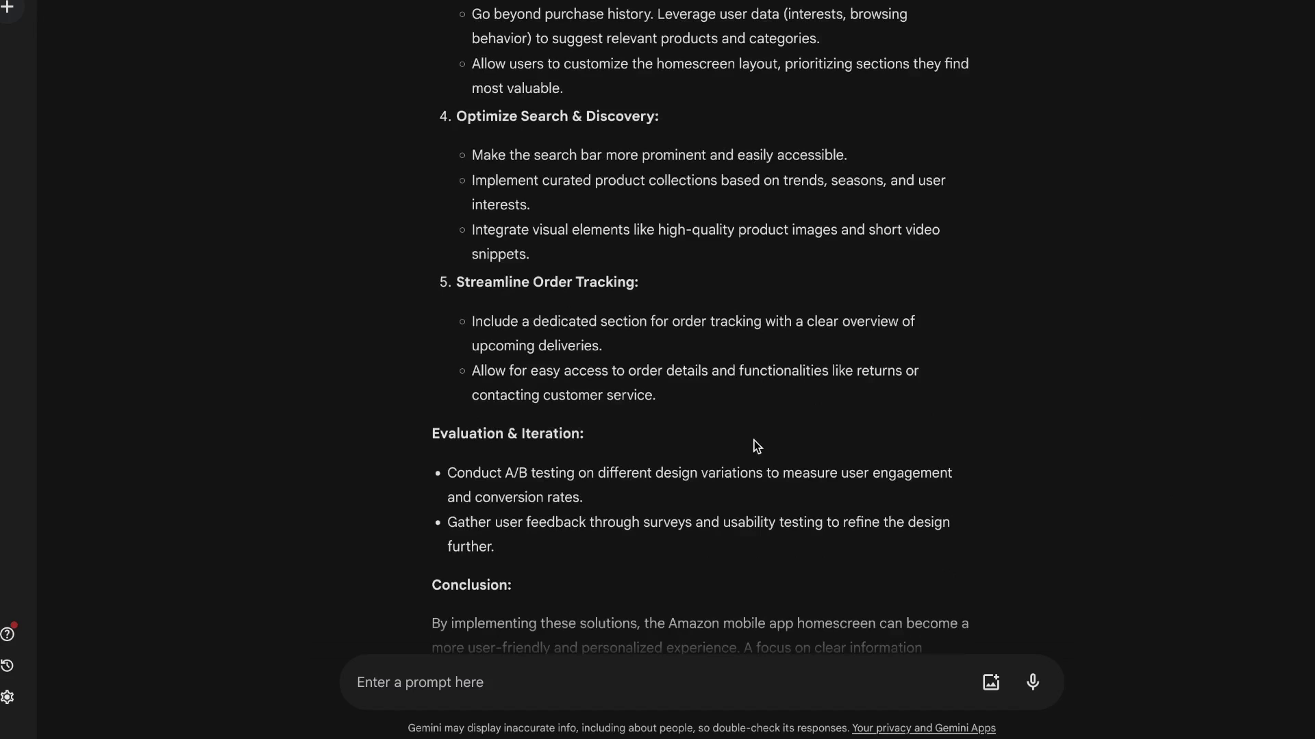
scroll(754, 446, down, 3)
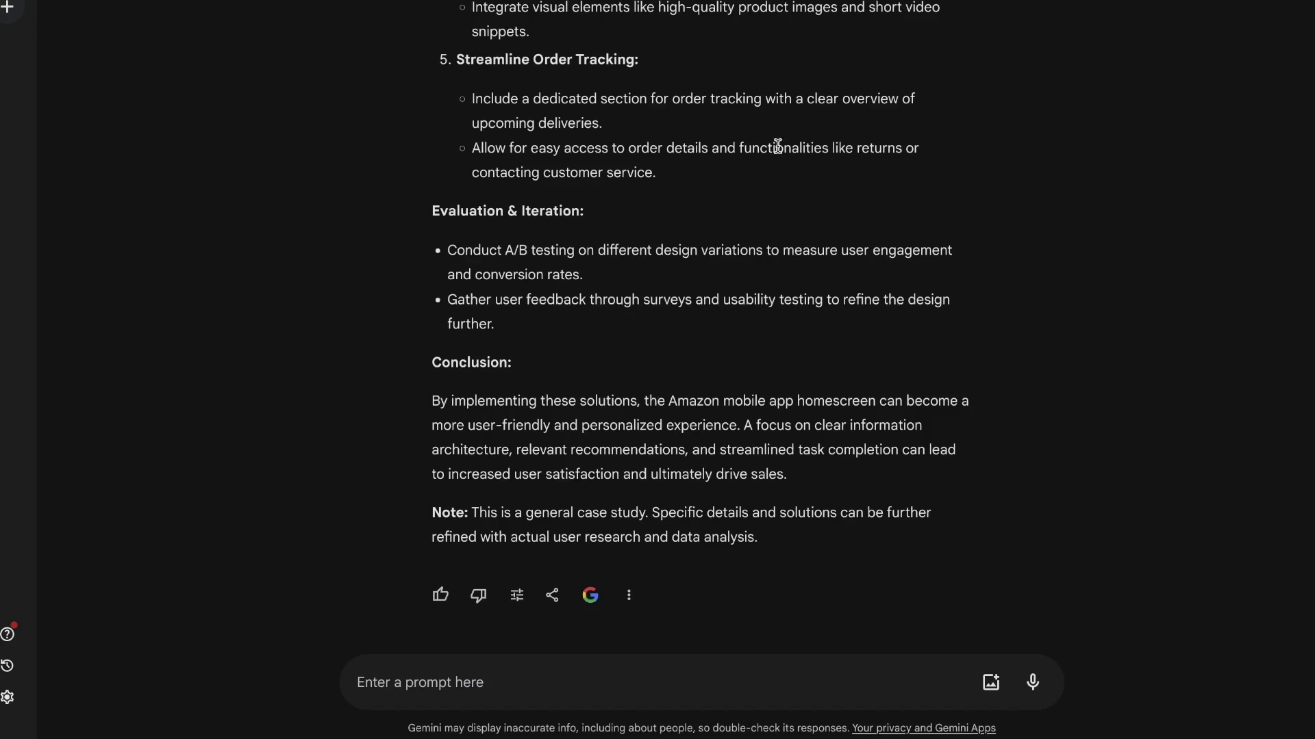
scroll(555, 319, up, 20)
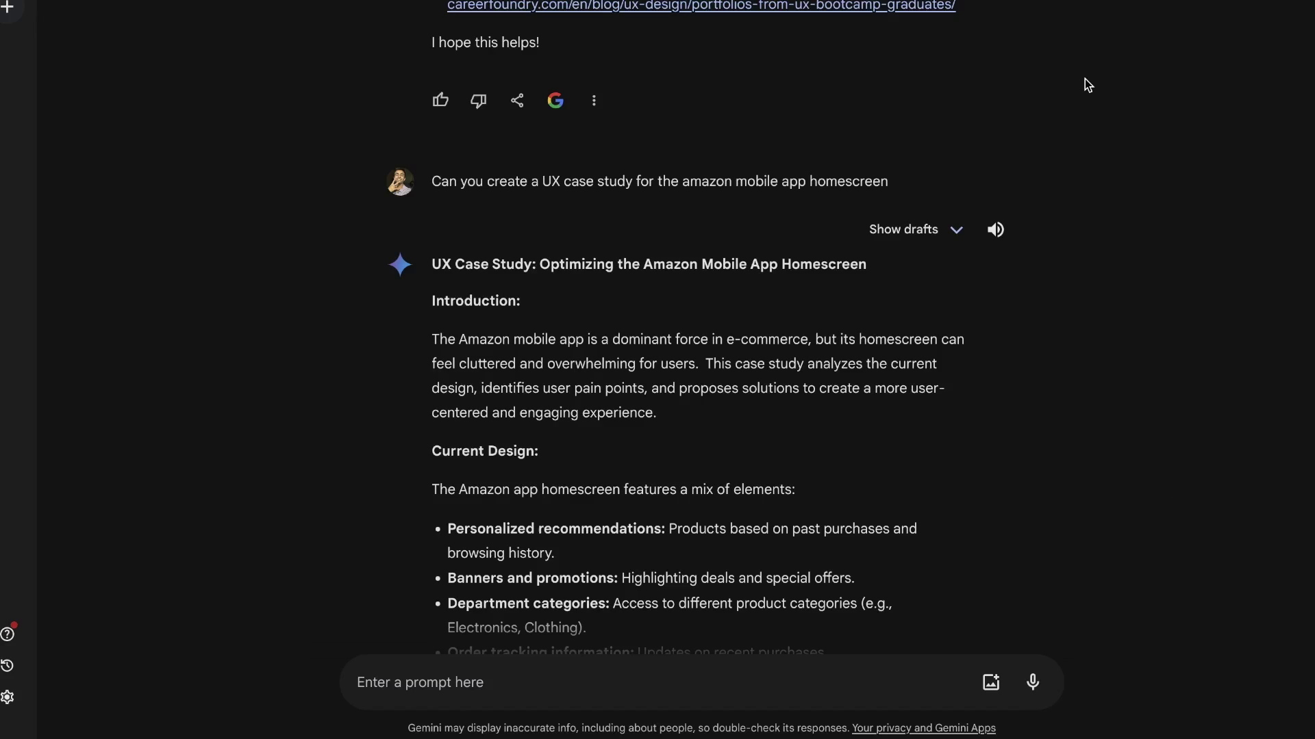
scroll(717, 316, up, 10)
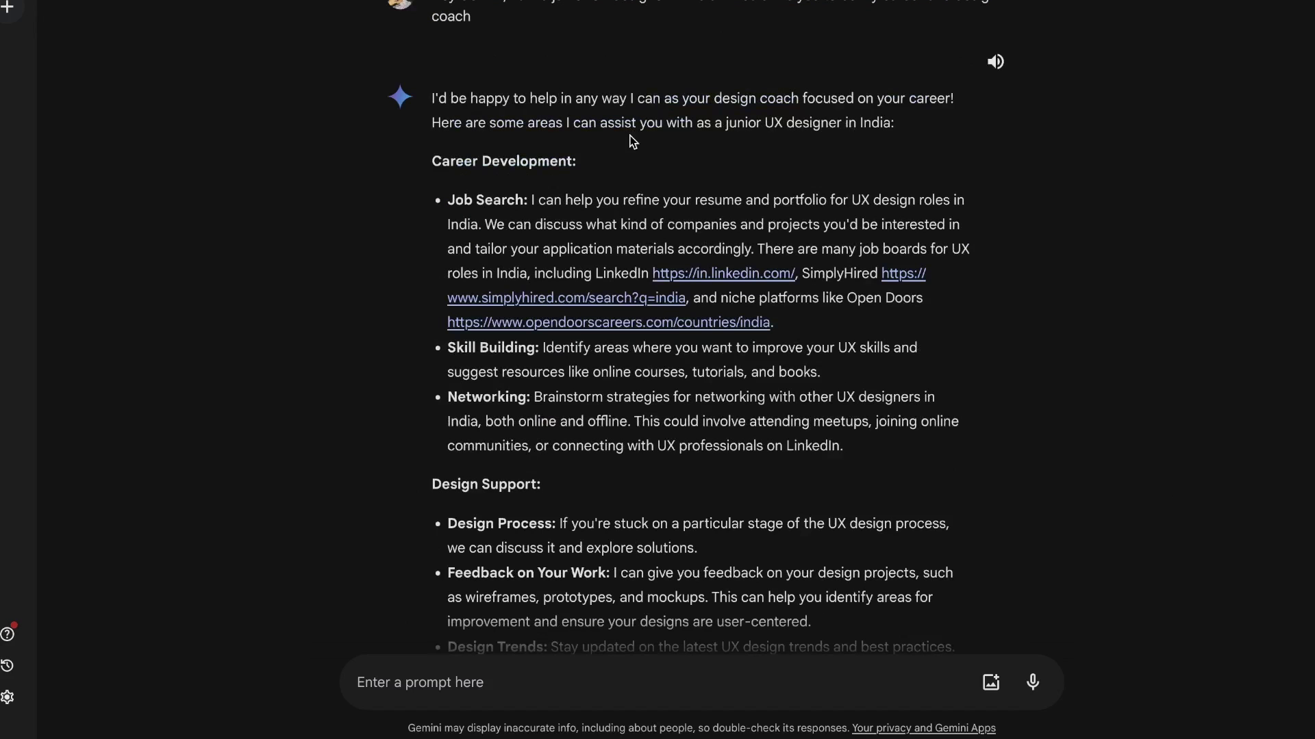